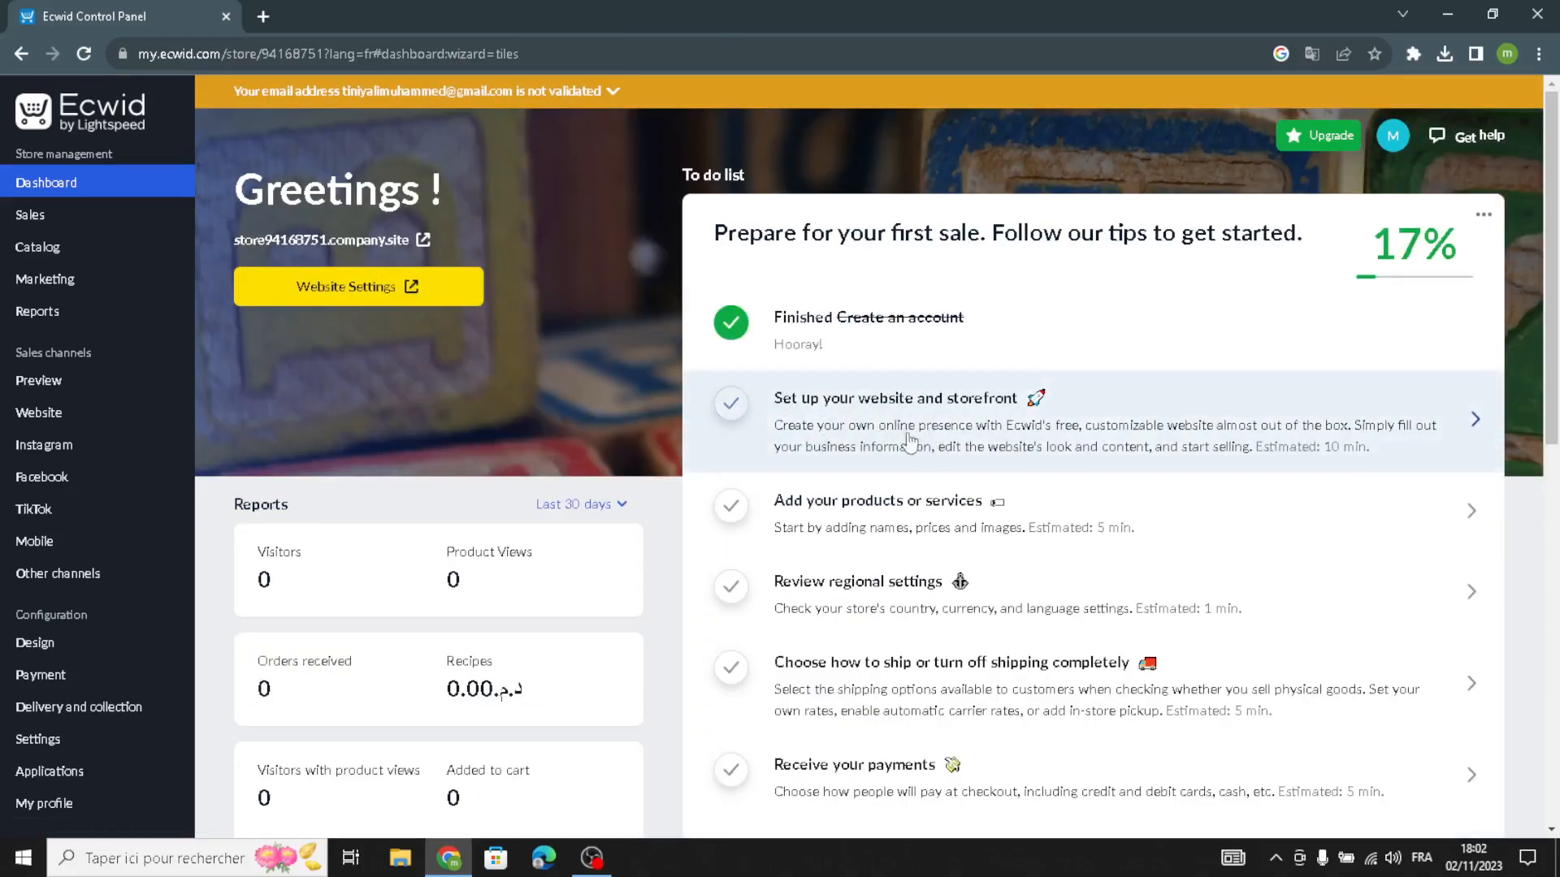
Open the website and storefront setup in the site editor and bring up the site template gallery
left_click(946, 437)
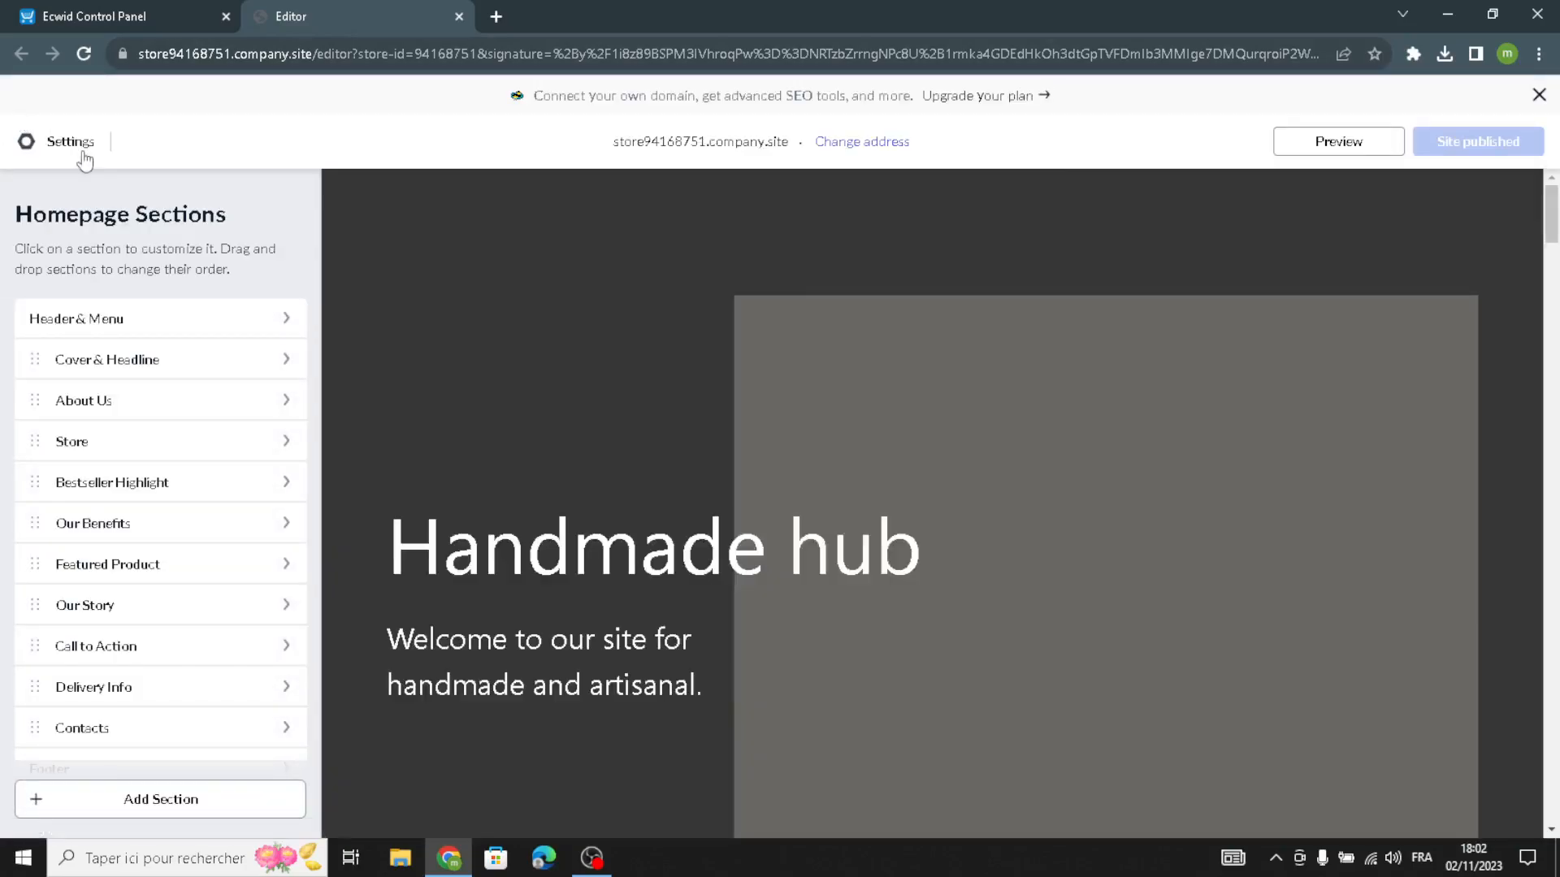
left_click(82, 152)
left_click(454, 318)
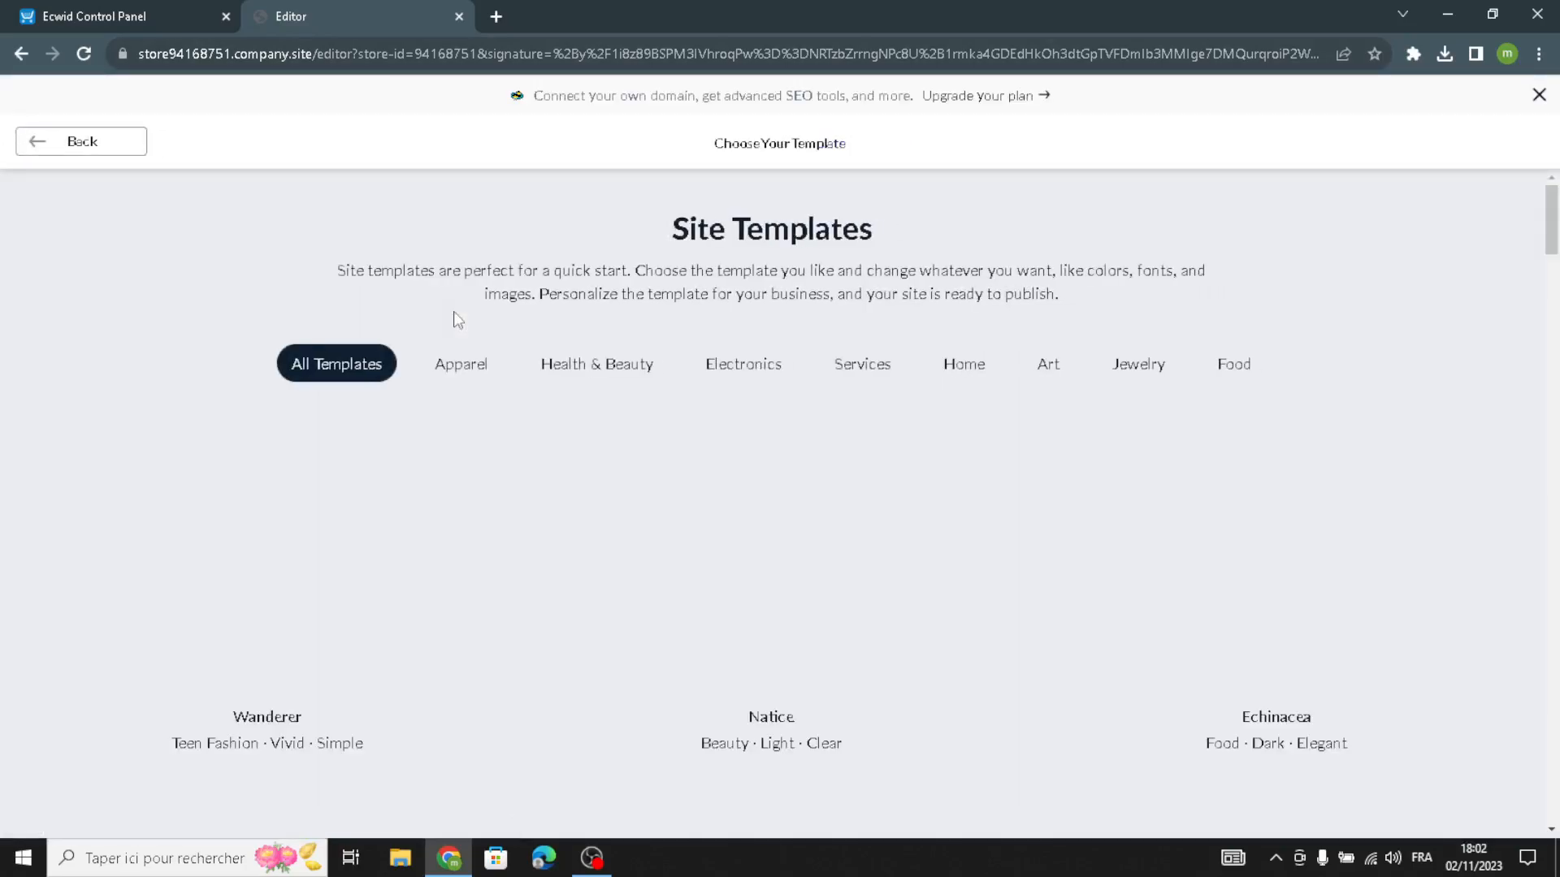
Look through the full gallery of site templates to compare the available designs
scroll(999, 593, "down", 7)
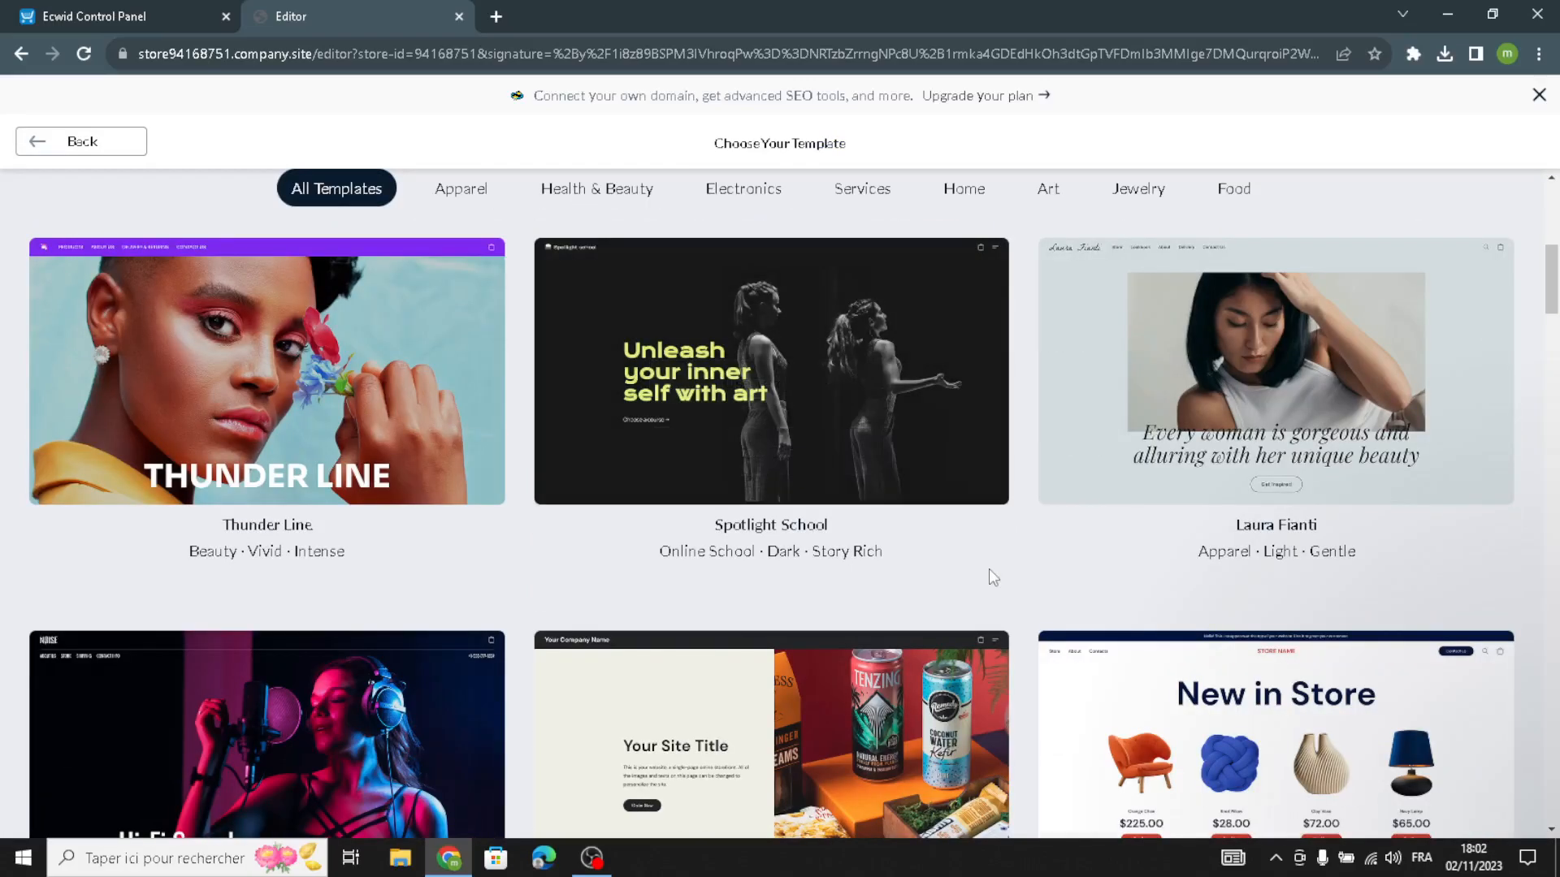
scroll(987, 568, "down", 5)
scroll(987, 569, "up", 4)
scroll(988, 569, "down", 5)
scroll(988, 569, "up", 6)
scroll(988, 569, "up", 3)
scroll(771, 568, "up", 2)
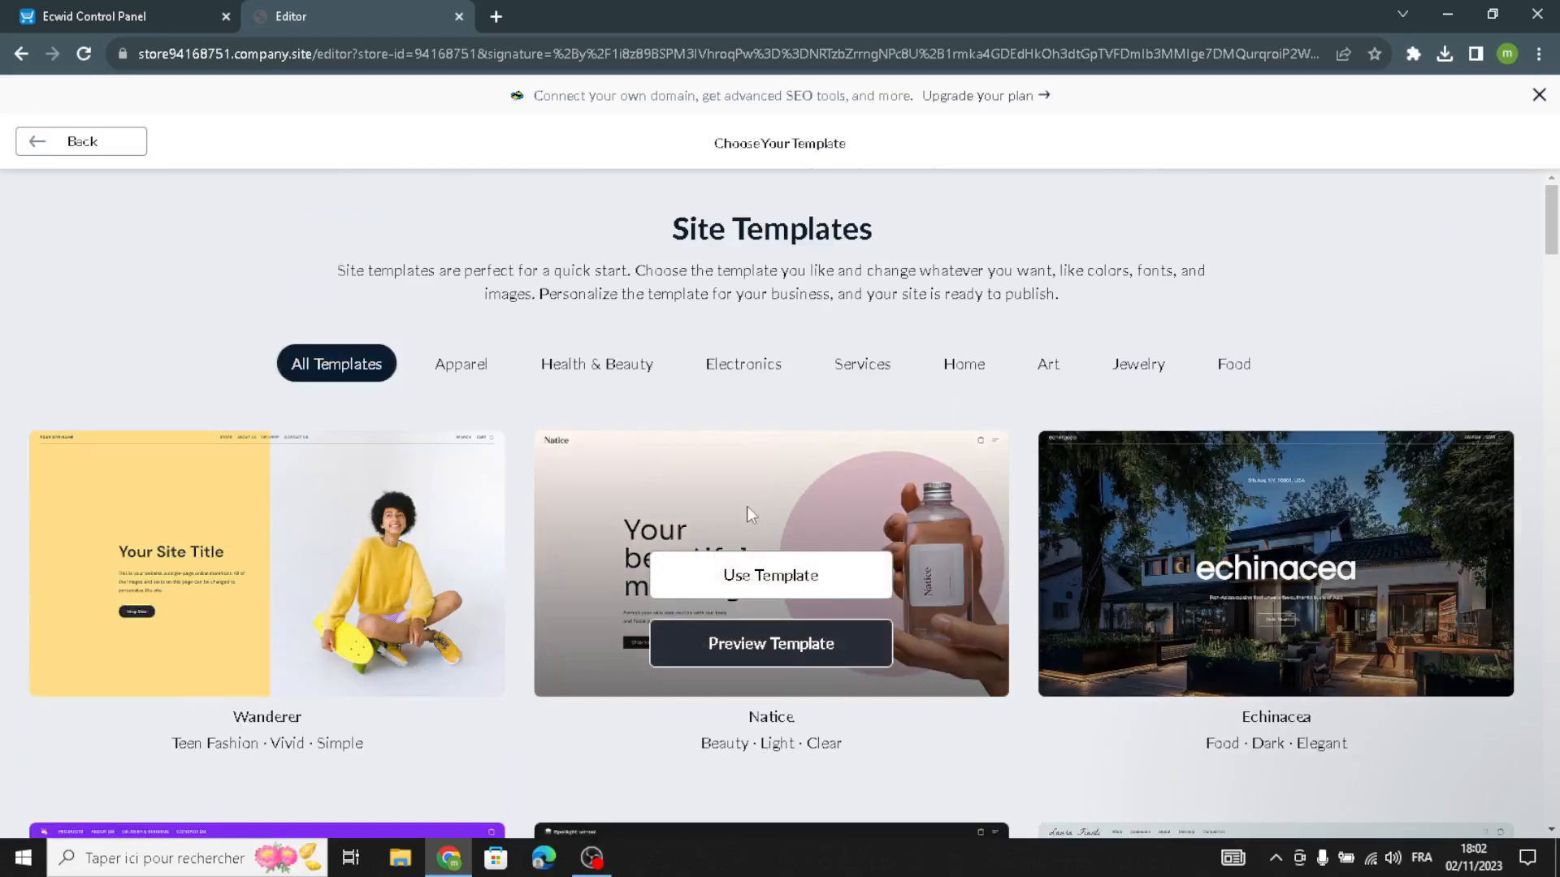
scroll(1137, 585, "down", 5)
scroll(1031, 606, "up", 5)
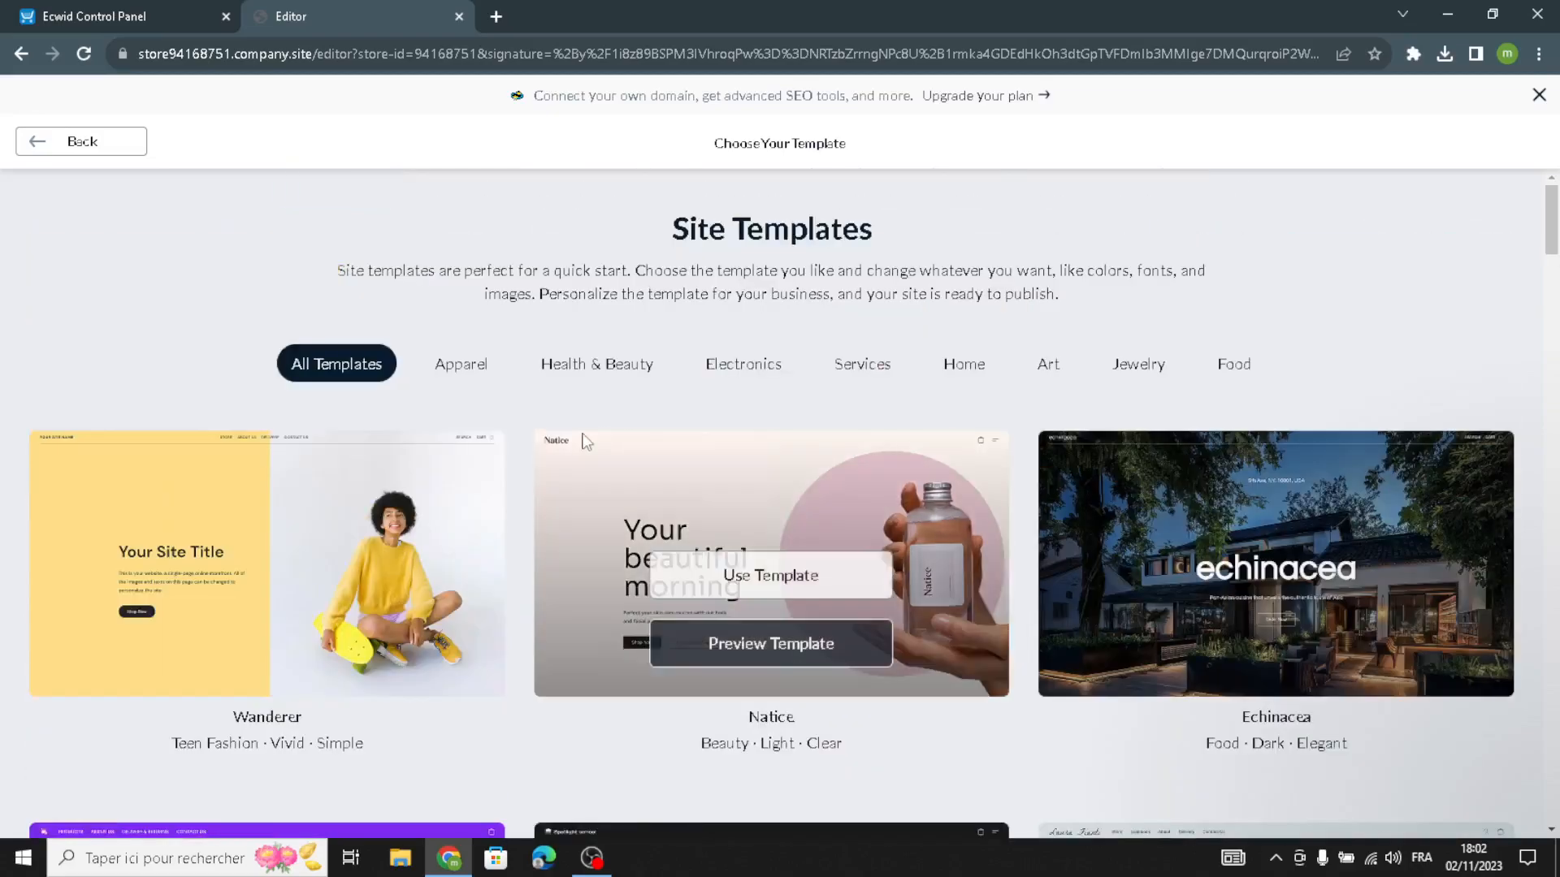
Filter the site templates to Health & Beauty and apply the Curls template to the site
left_click(577, 370)
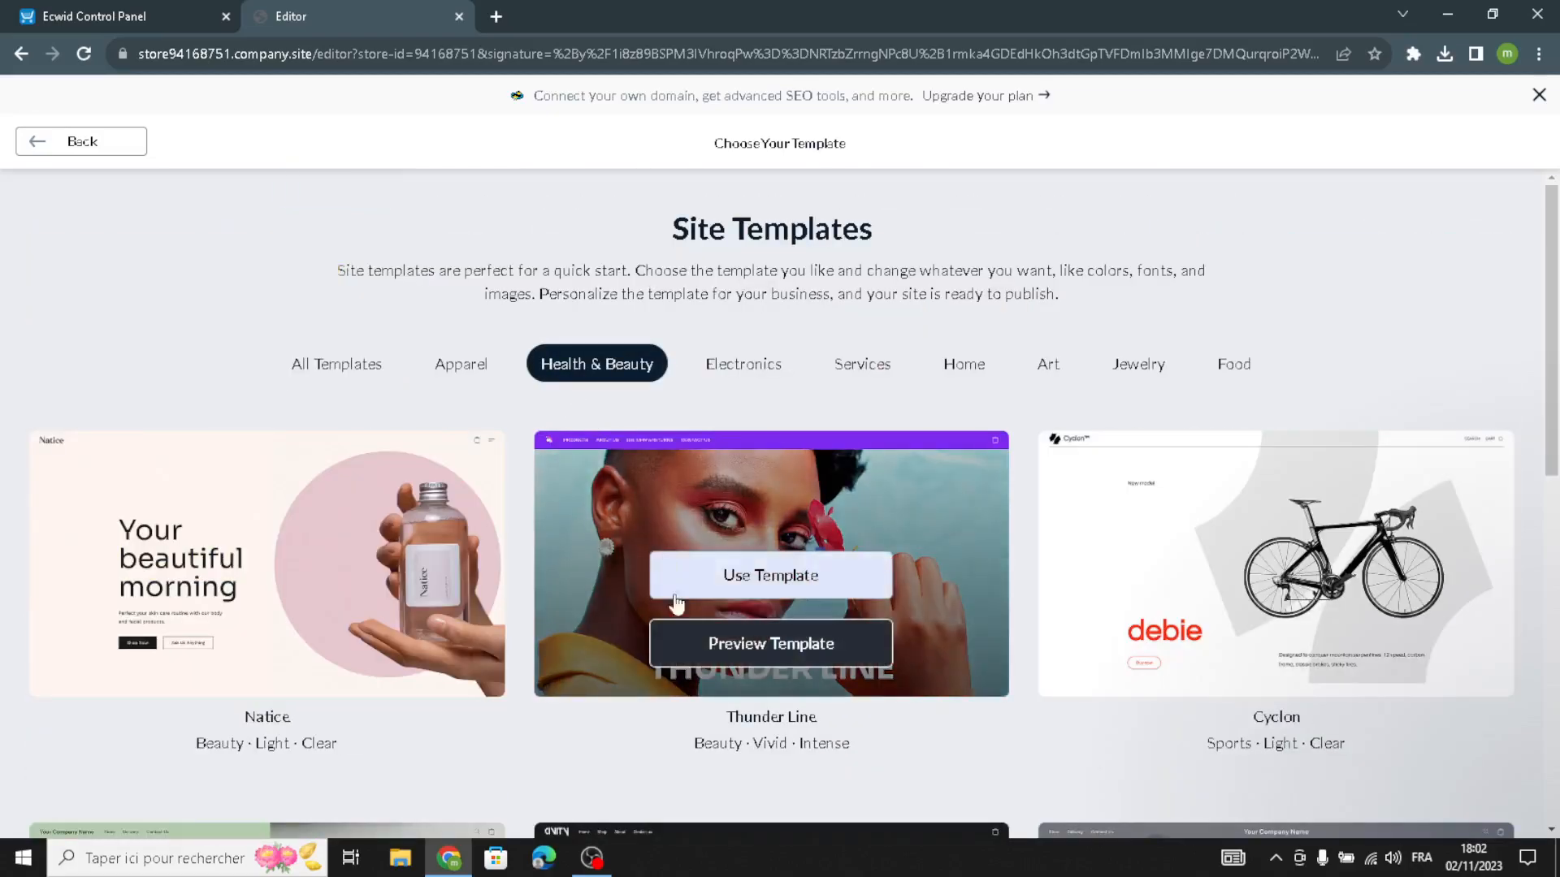
scroll(785, 687, "down", 5)
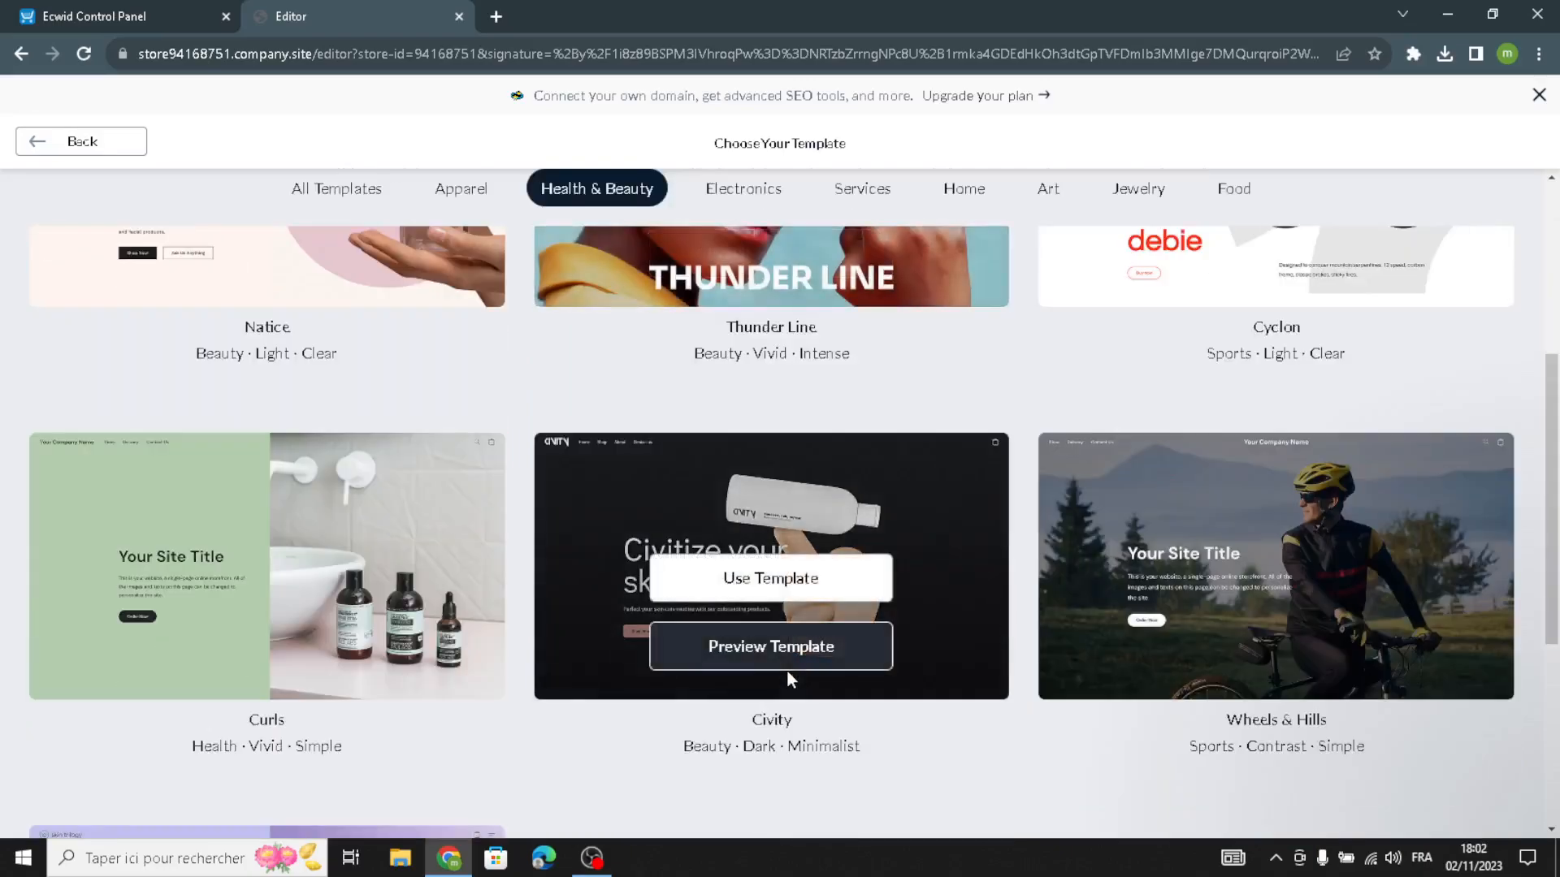
scroll(786, 672, "down", 5)
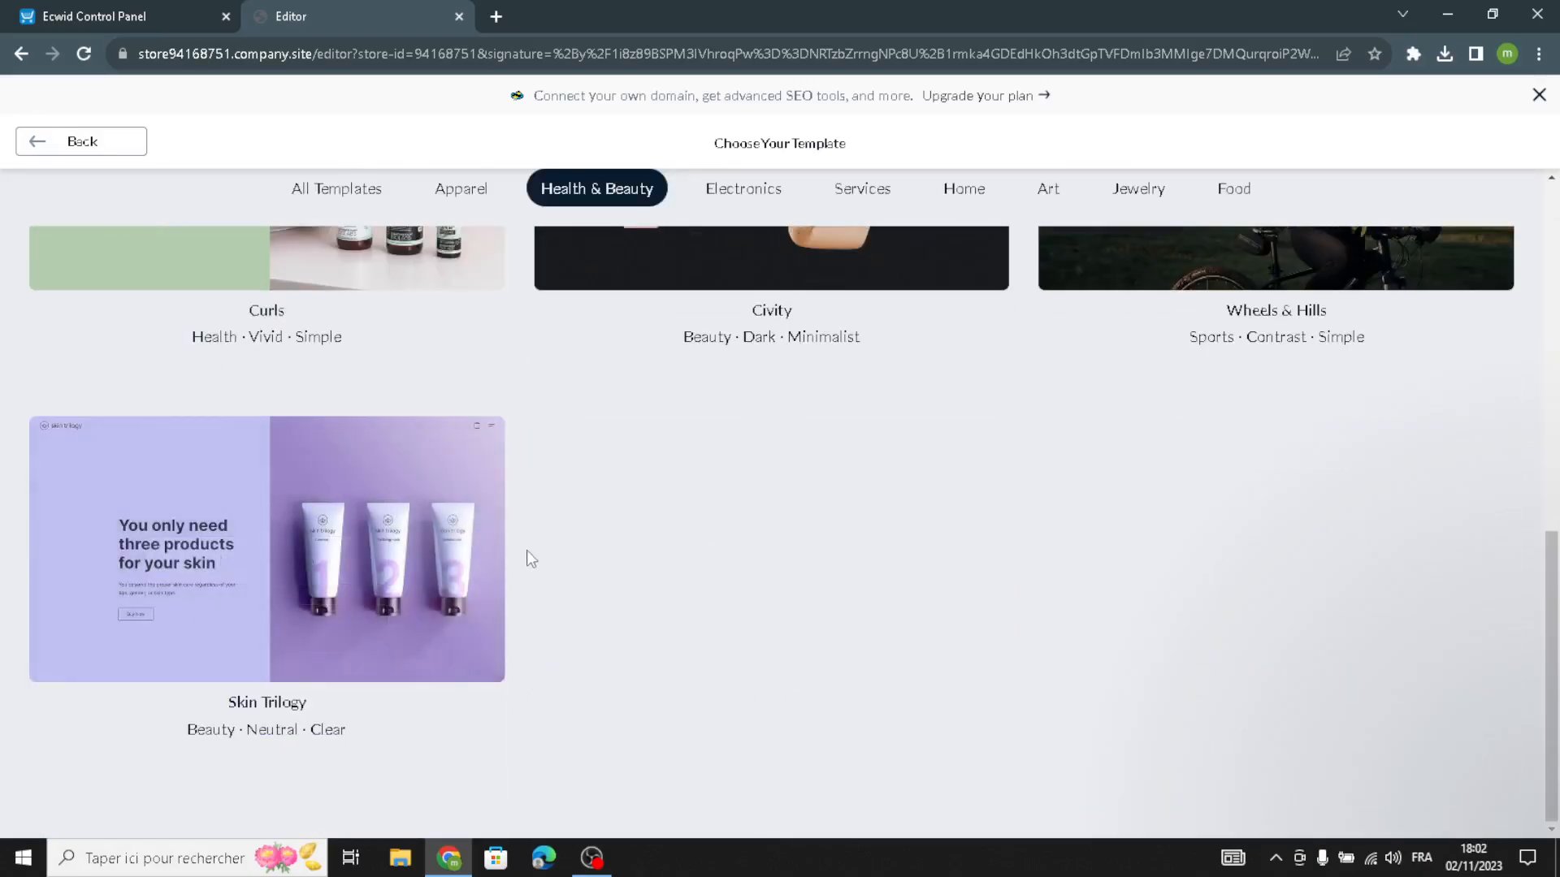
scroll(527, 550, "up", 5)
scroll(528, 558, "down", 1)
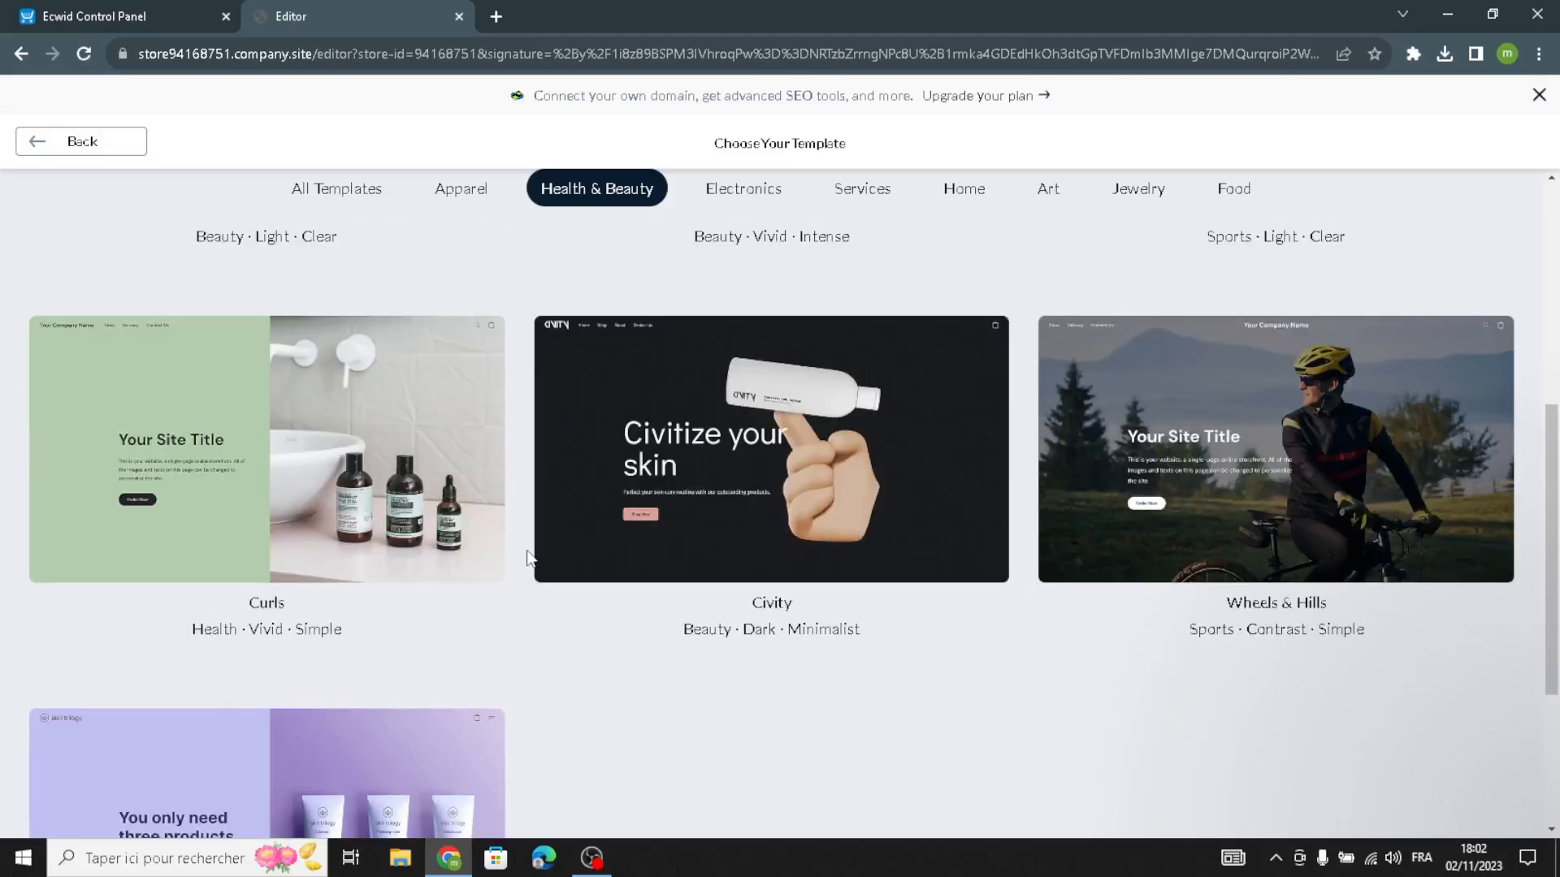
scroll(527, 553, "up", 6)
scroll(528, 551, "down", 3)
mouse_move(136, 714)
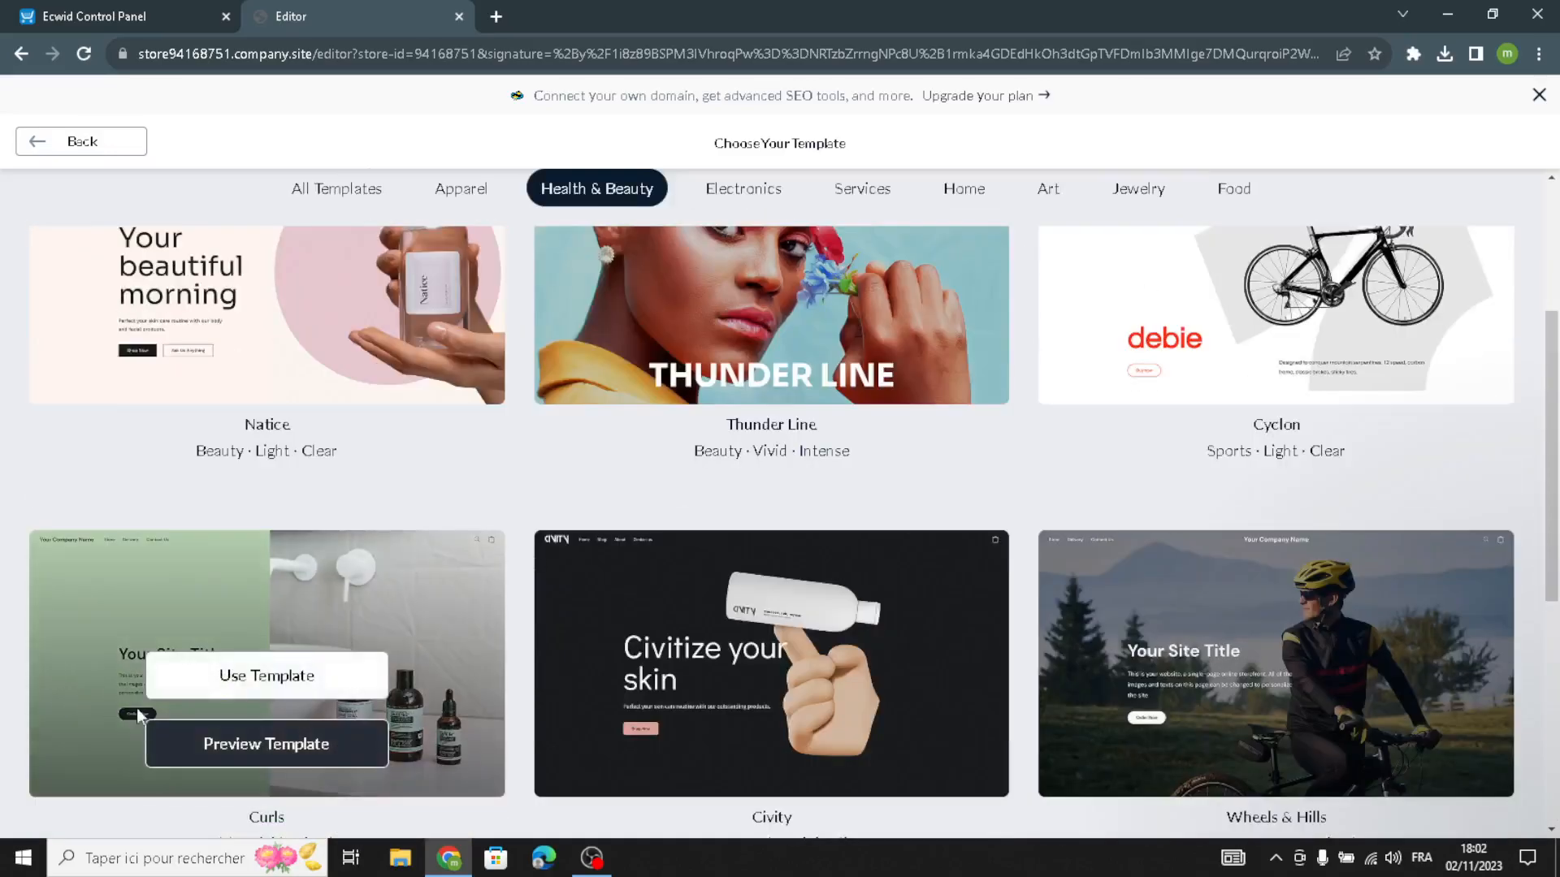
scroll(296, 664, "down", 2)
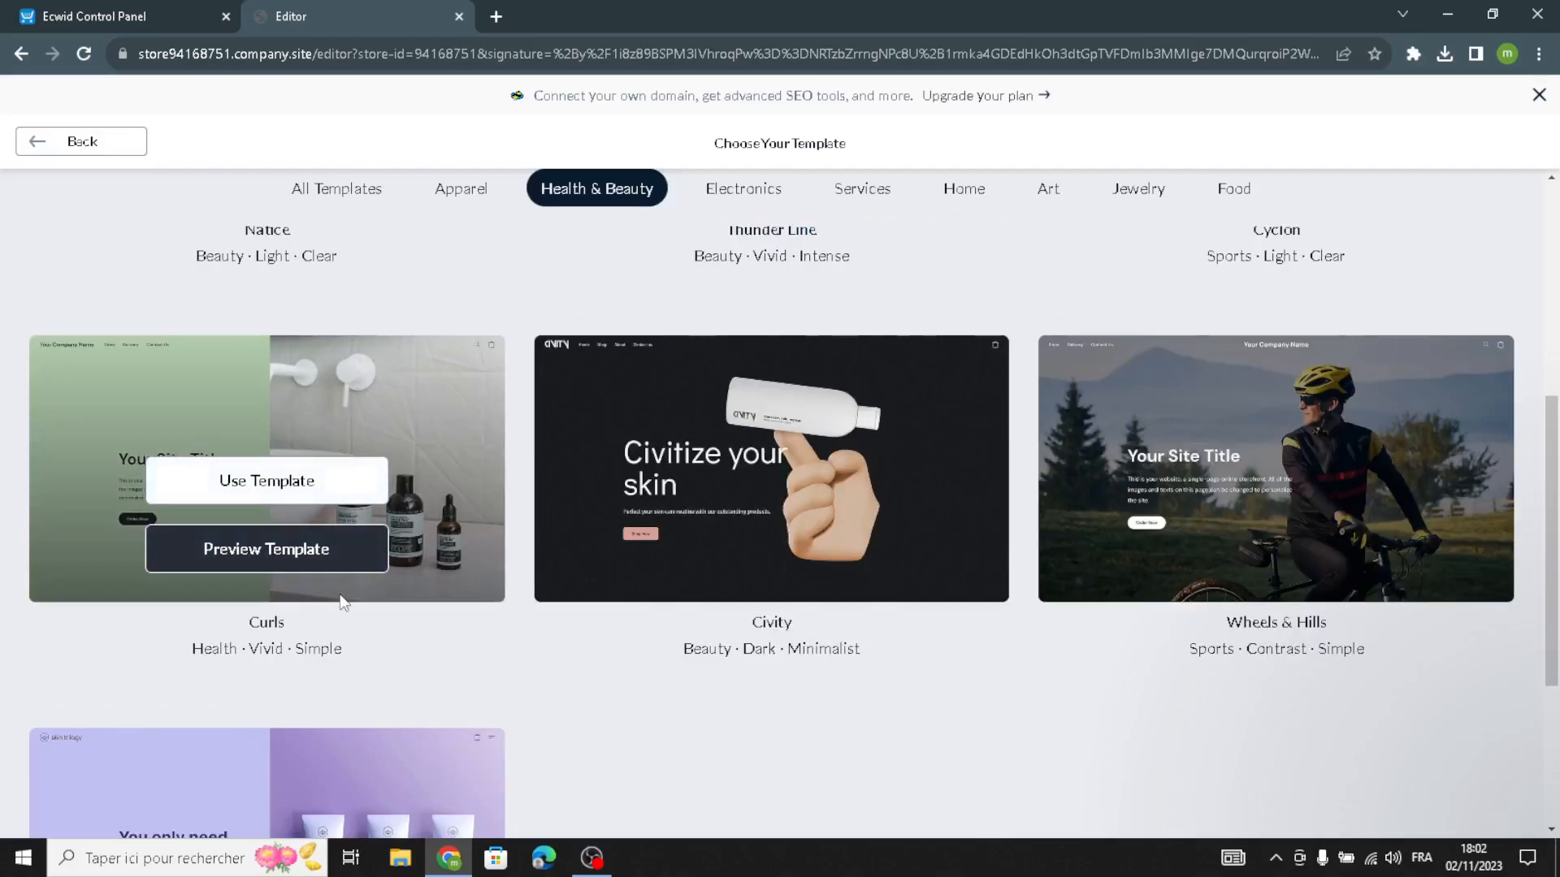
left_click(317, 487)
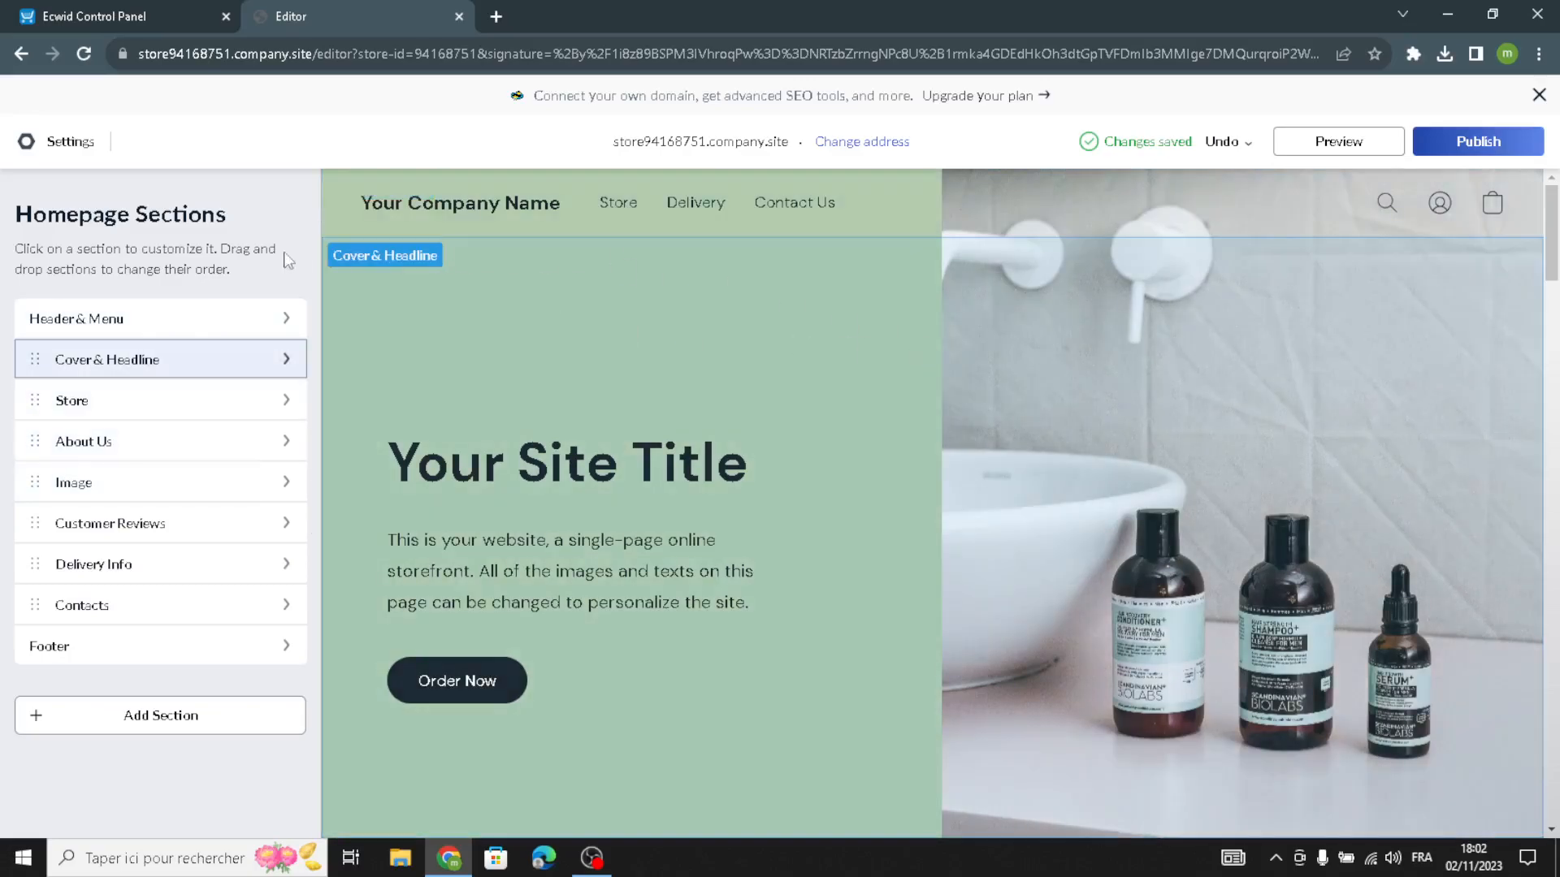
Replace the site logo text in the Header & Menu section with "PureGlow"
left_click(121, 318)
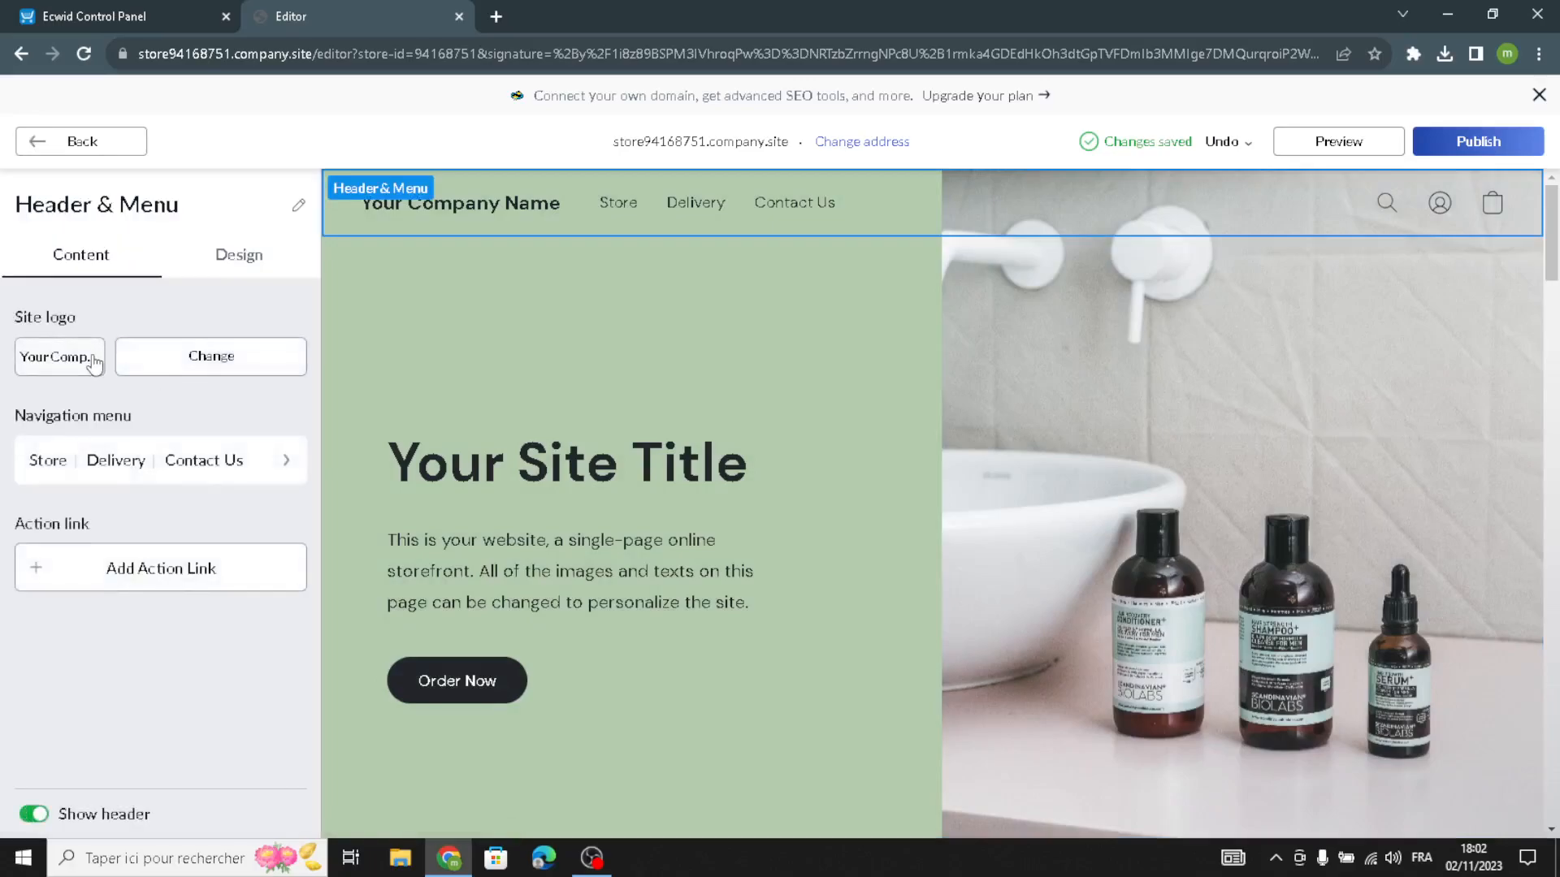
left_click(94, 363)
left_click_drag(158, 406, 4, 406)
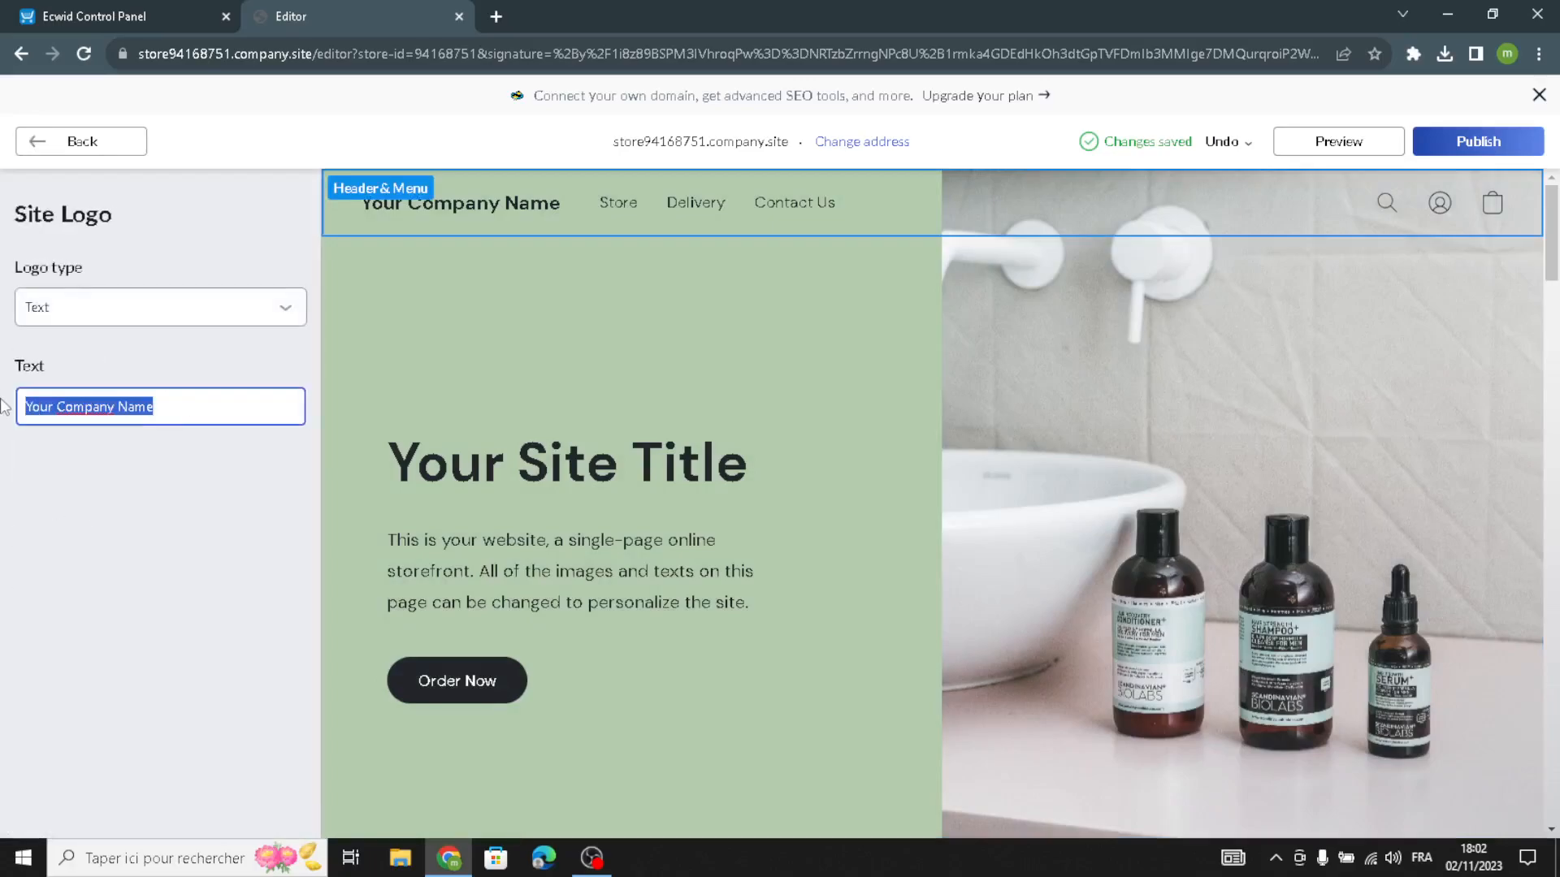
type("PureGlow")
left_click(85, 142)
Review the navigation menu items and change the header design to the layout with the logo centred between menu and icons
left_click(155, 456)
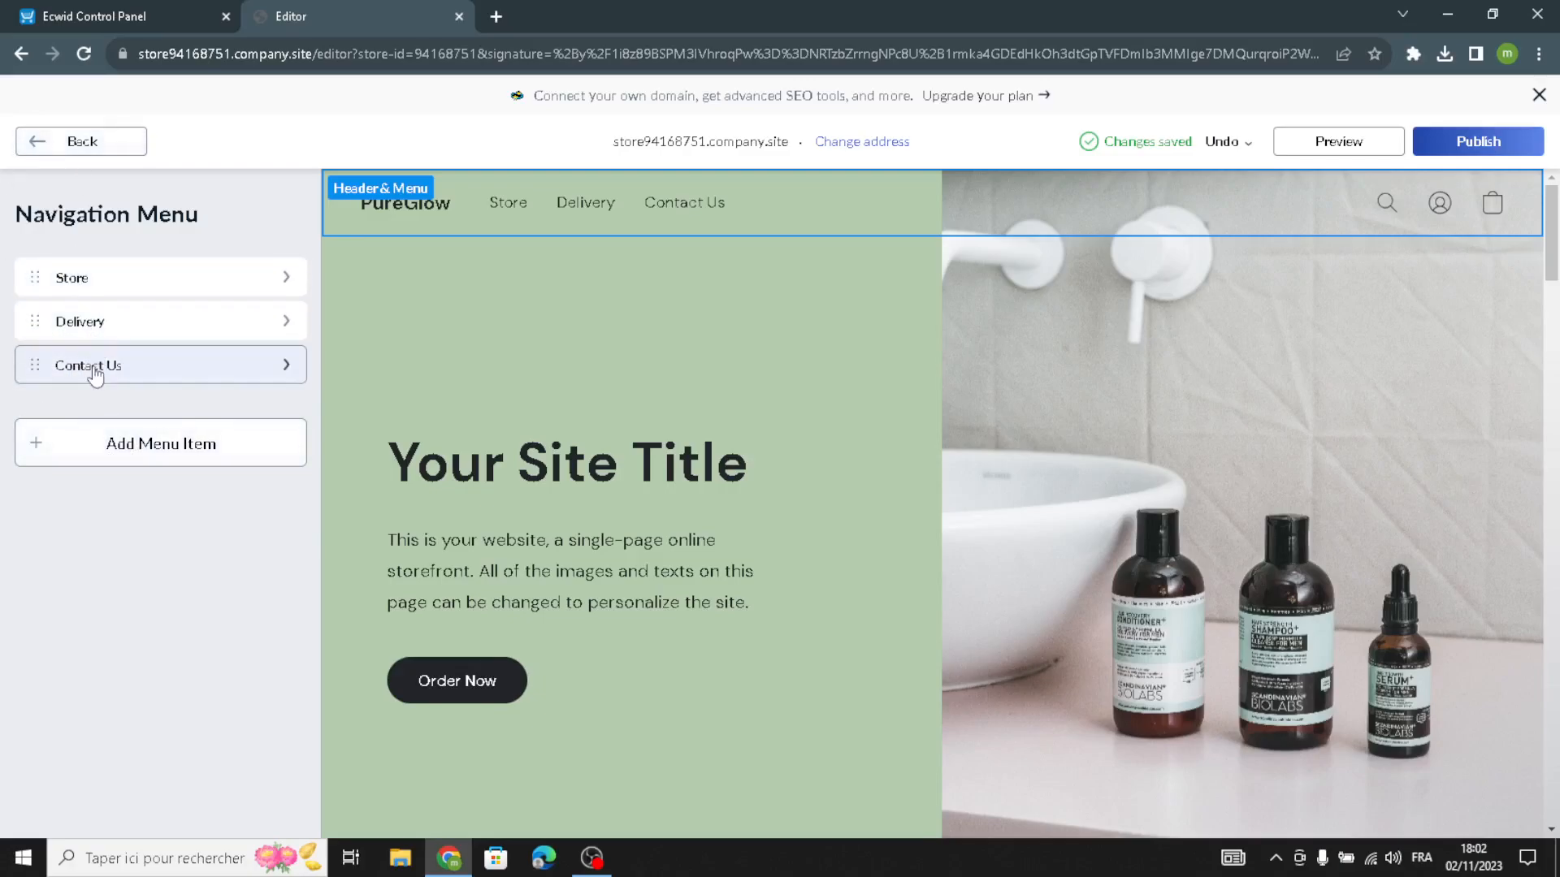
left_click(73, 151)
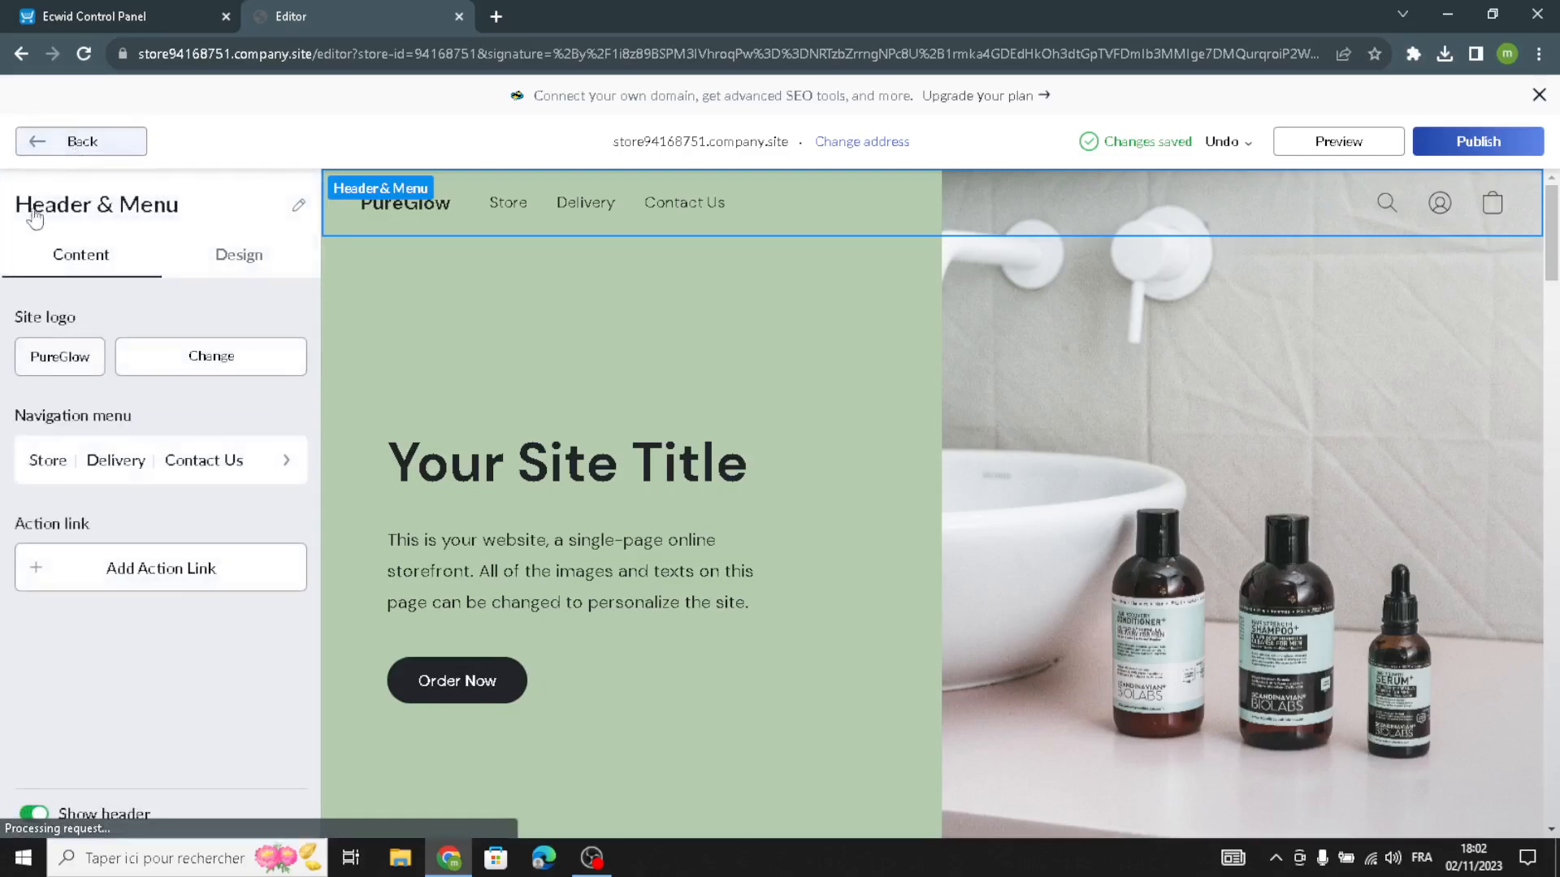
left_click(209, 276)
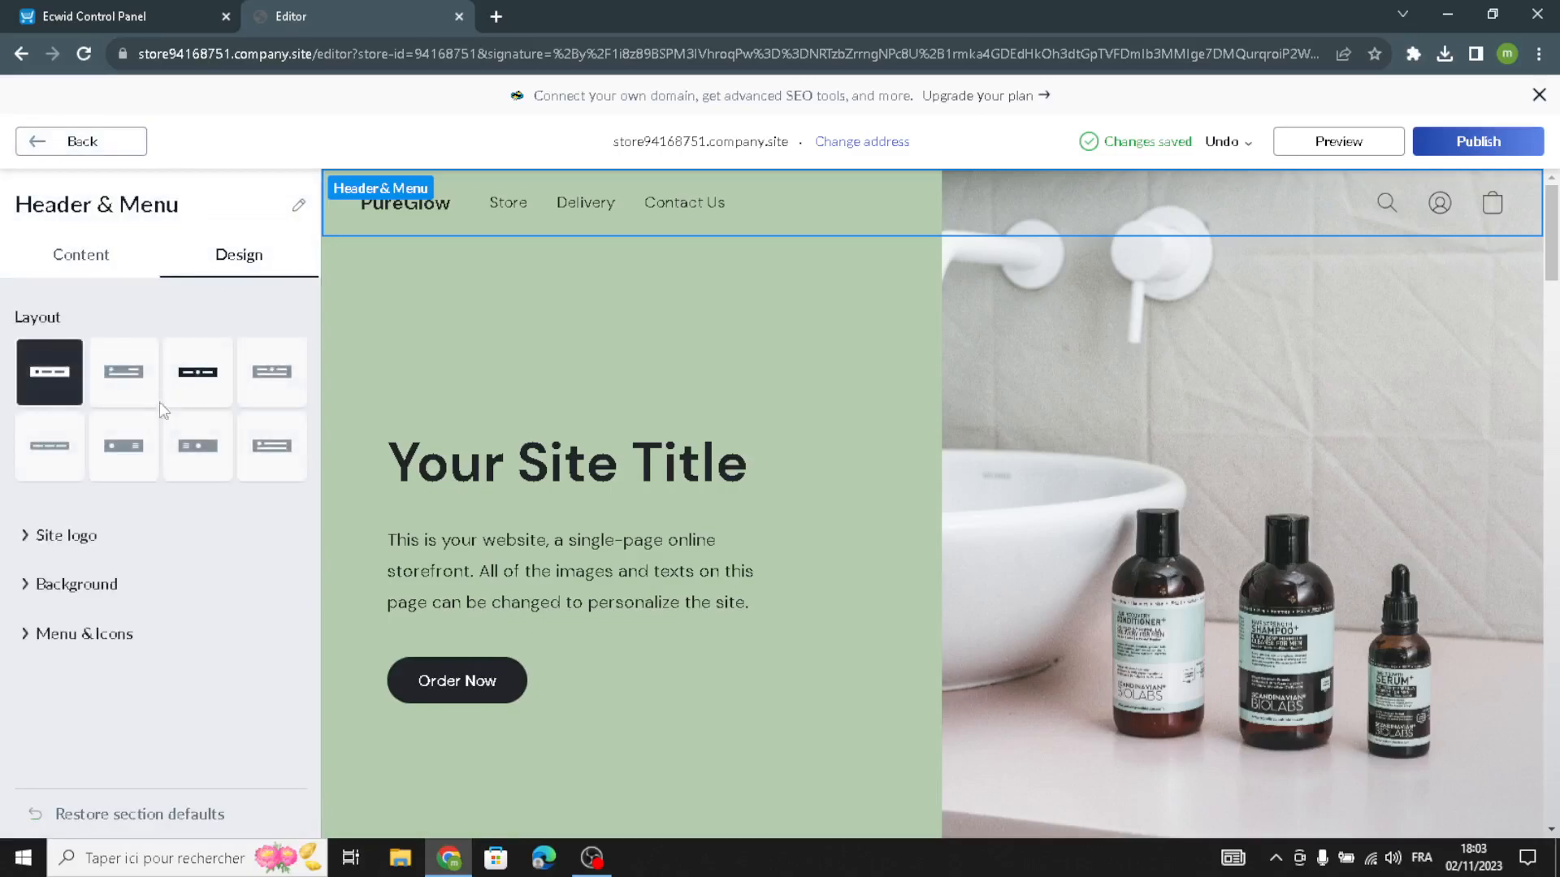
left_click(216, 386)
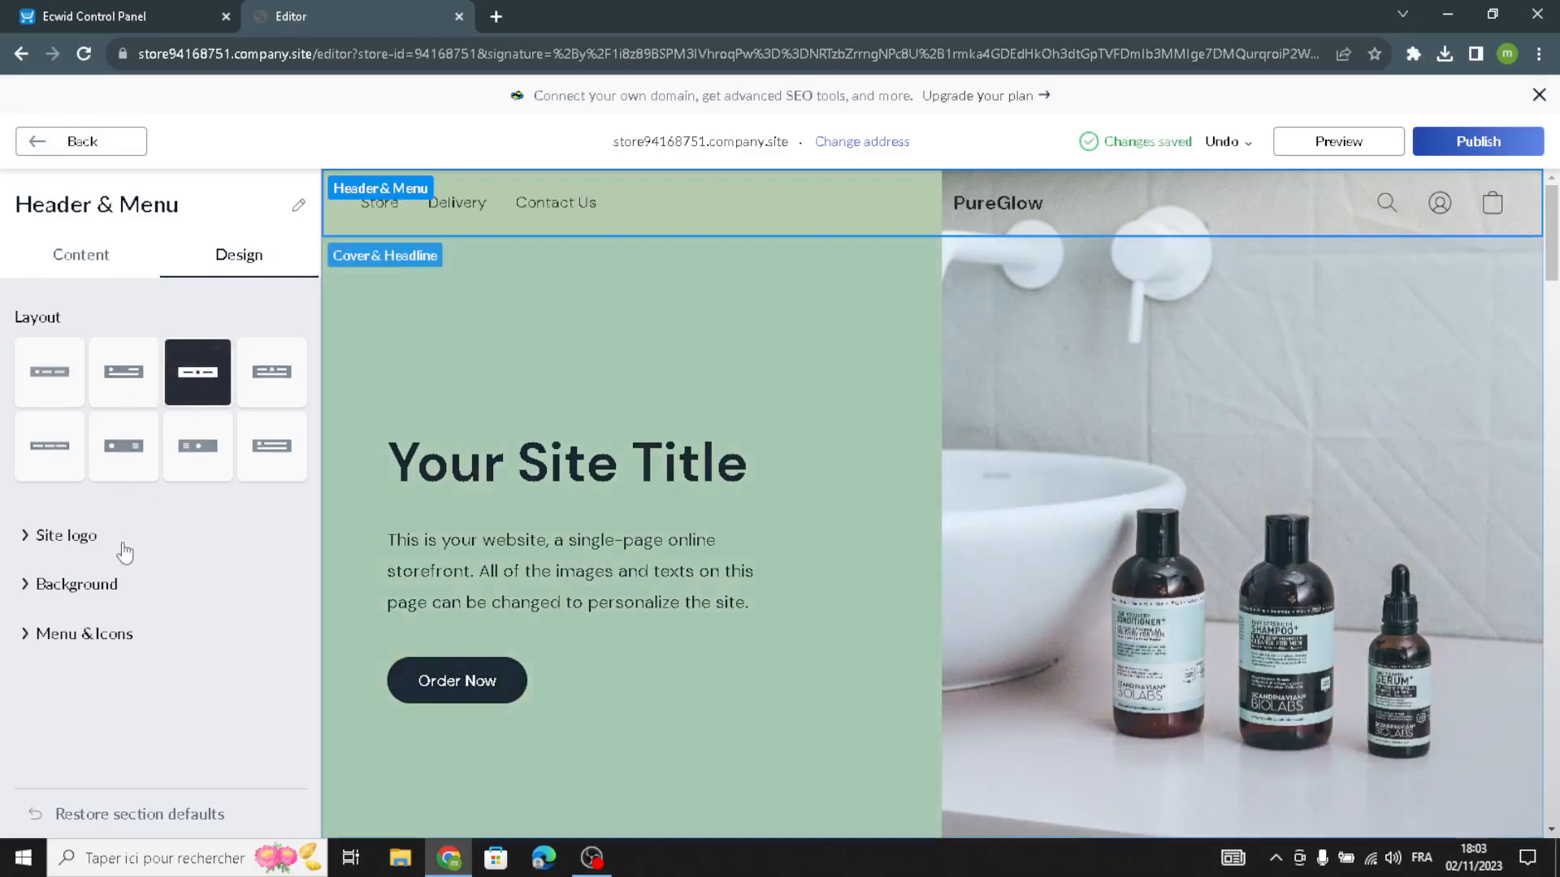
Style the header's site logo with the Alice font at size 26 and add a frame outline around it
left_click(54, 542)
scroll(122, 569, "down", 4)
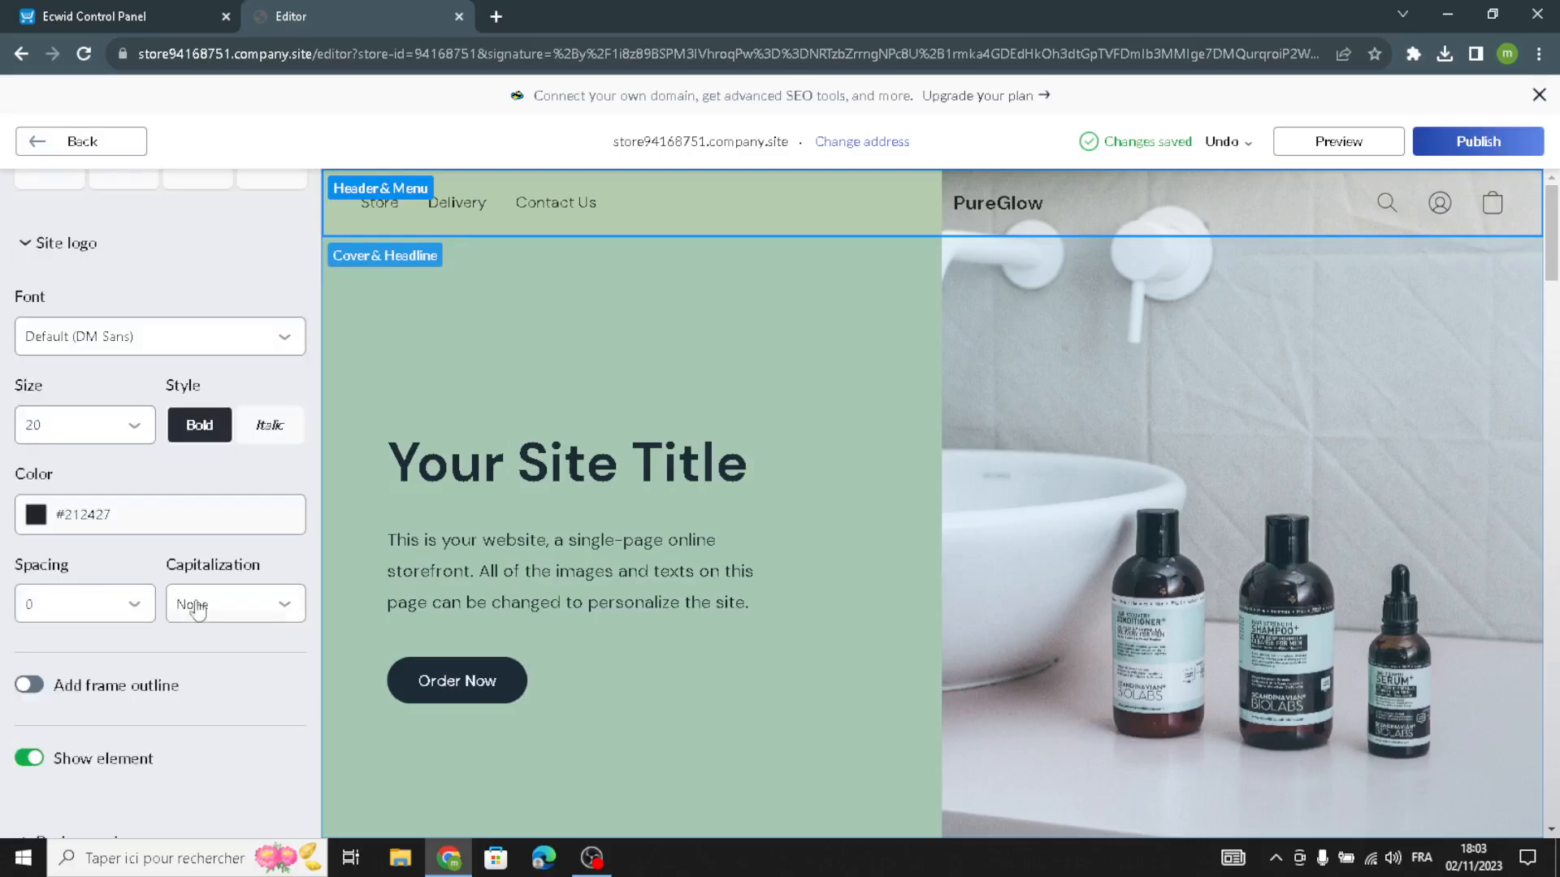
left_click(94, 337)
left_click(57, 601)
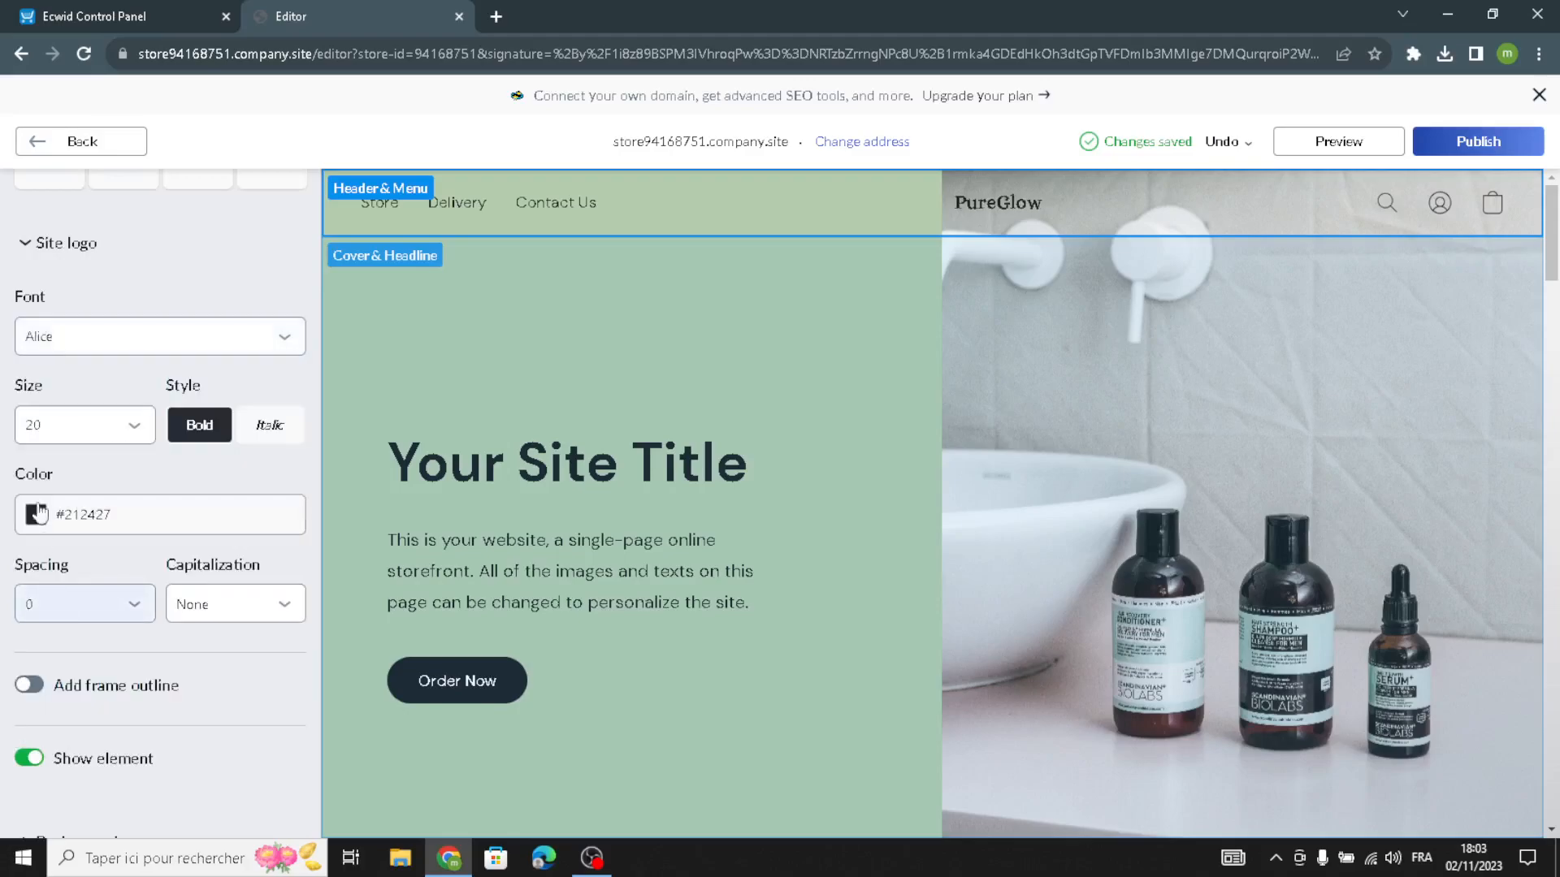
left_click(62, 422)
left_click(57, 569)
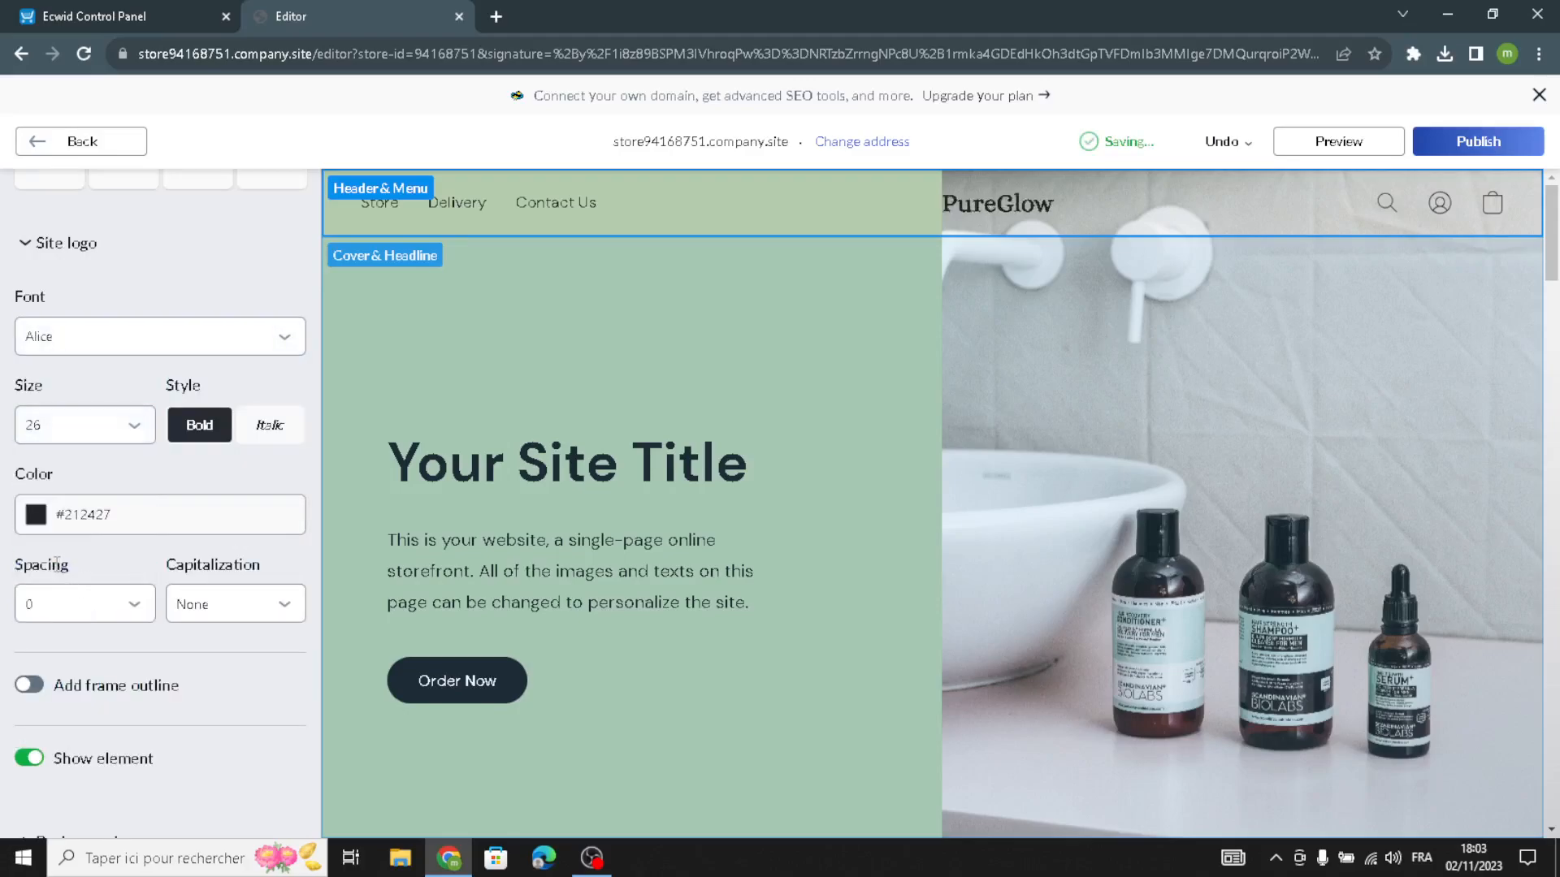
left_click(31, 684)
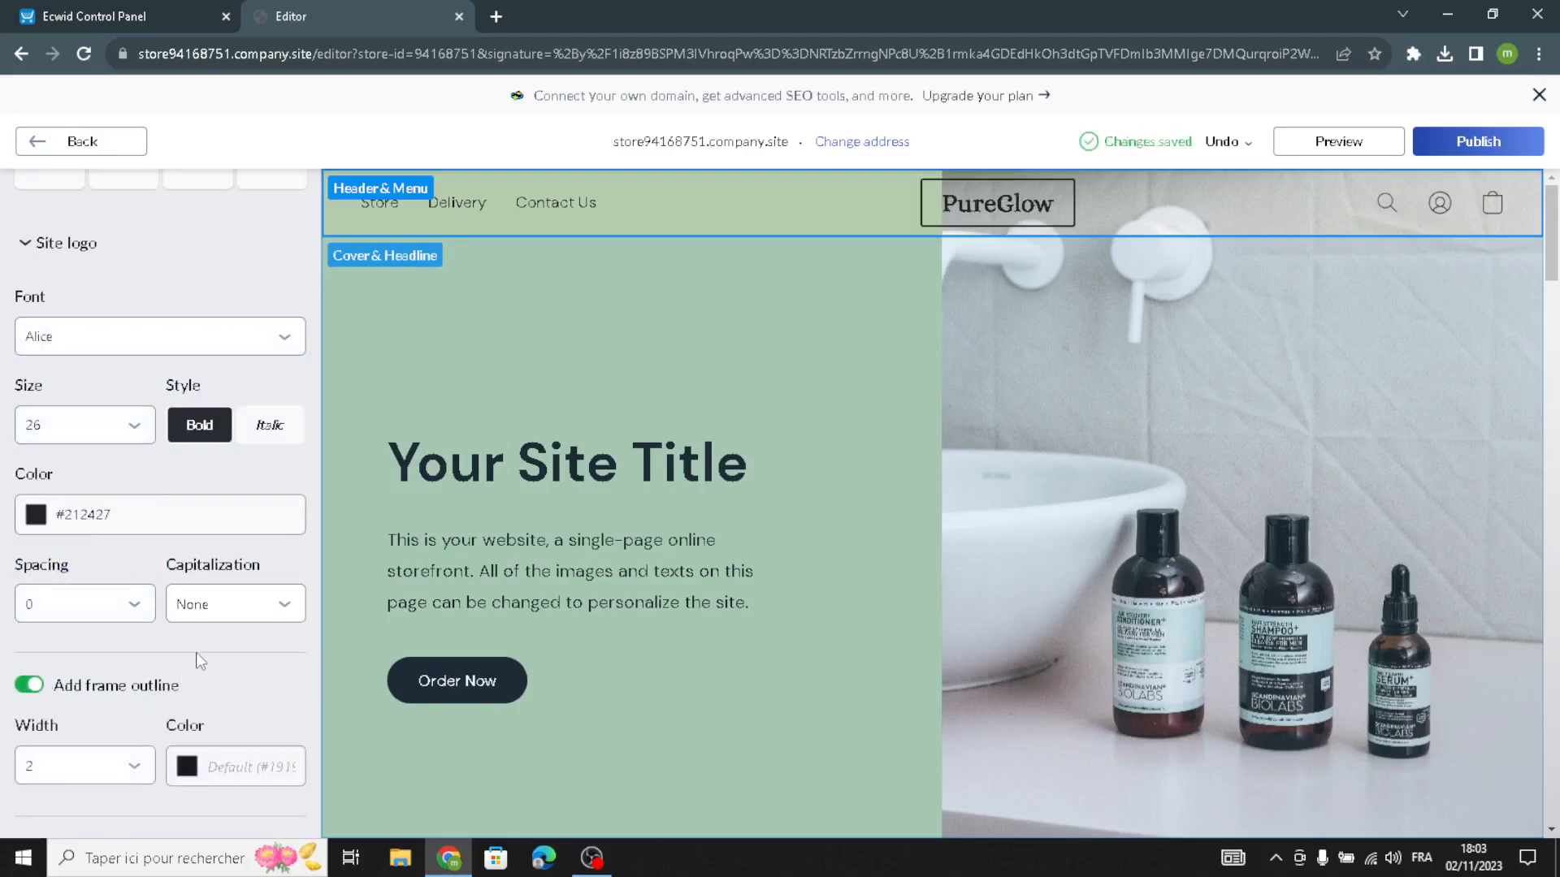
Try the Grayscale transparent background style on the header and set it back to Transparent
scroll(122, 689, "down", 3)
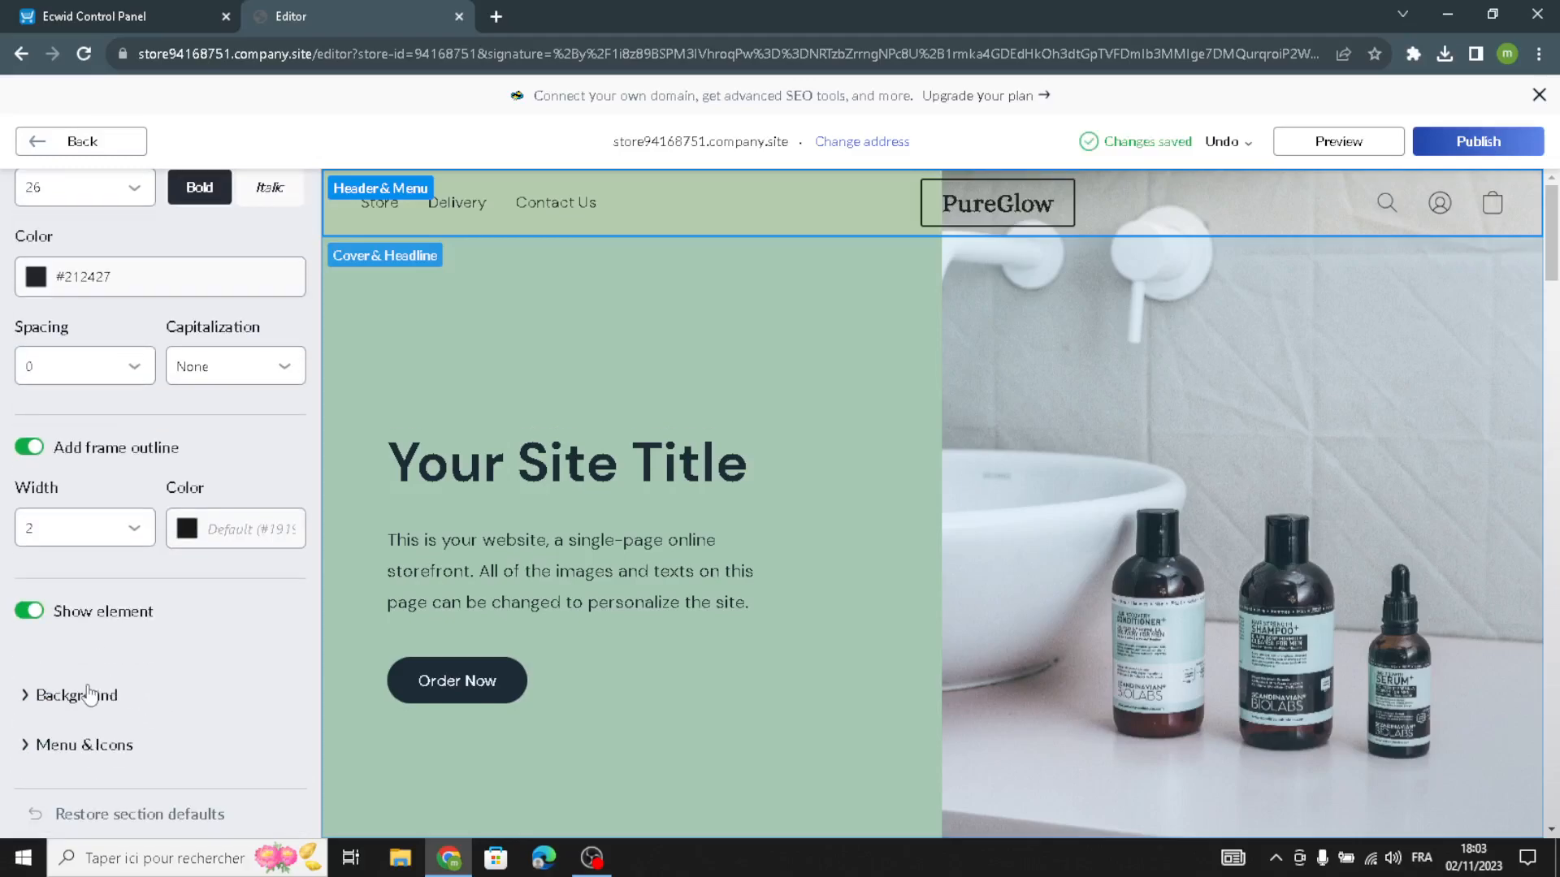
left_click(89, 695)
left_click(122, 654)
left_click(106, 697)
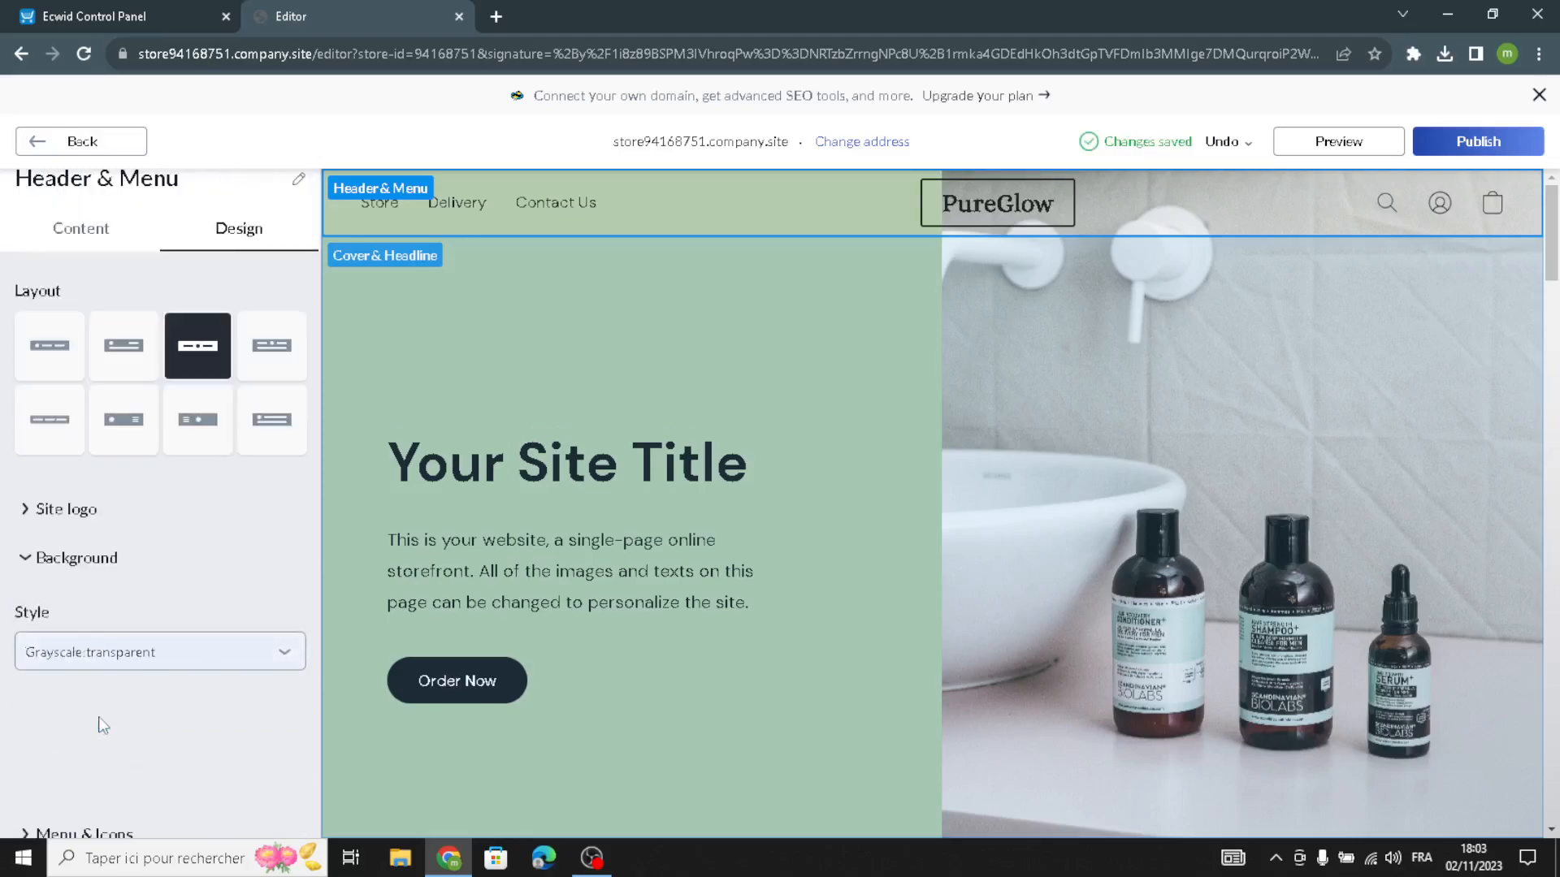
left_click(123, 662)
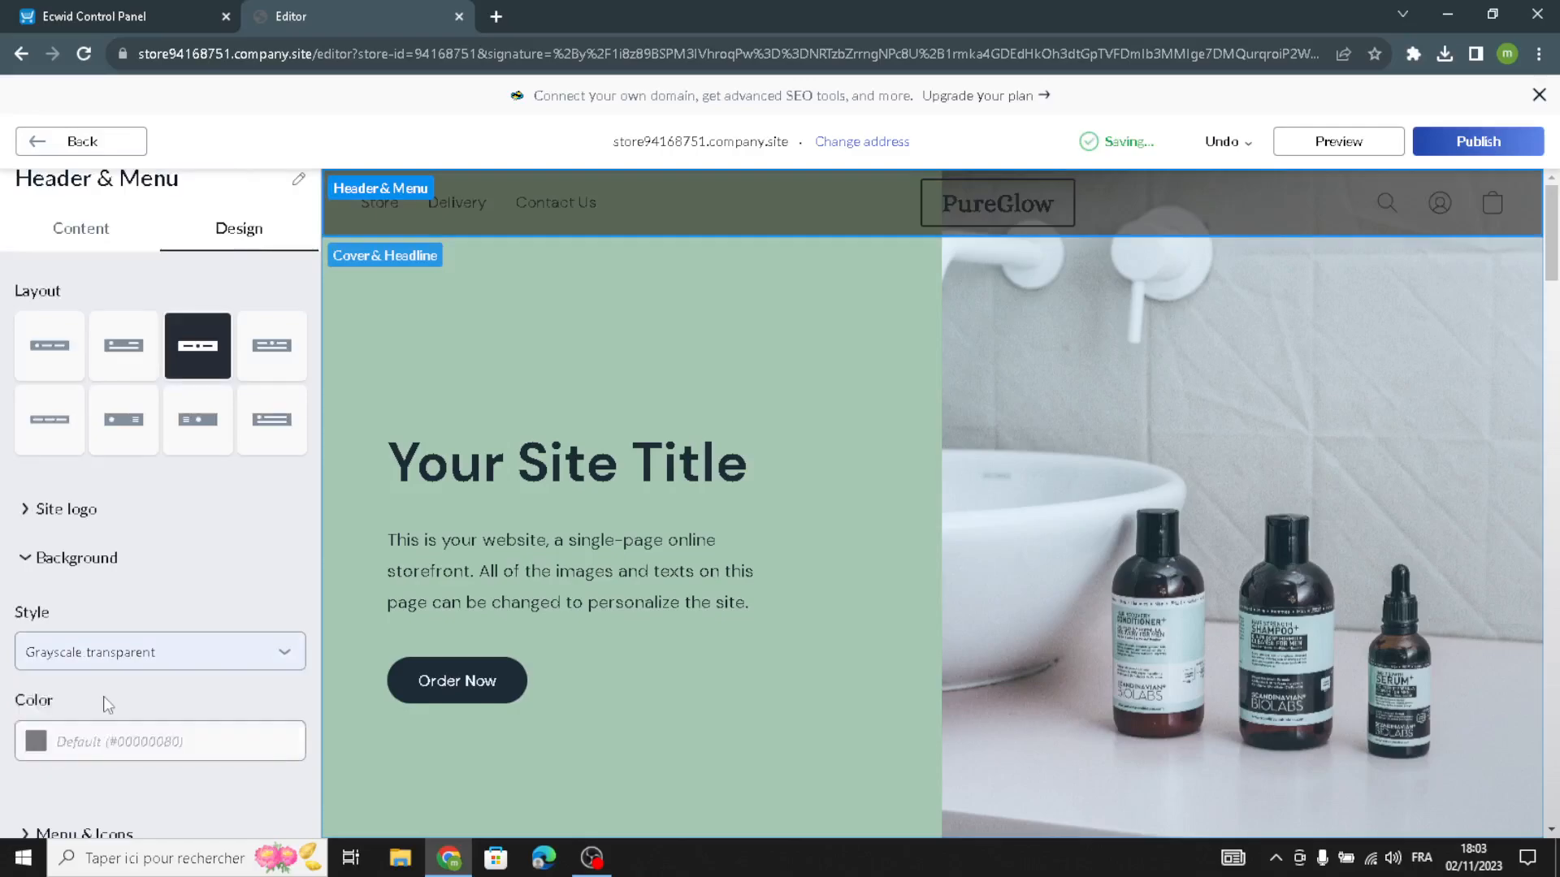
left_click(104, 700)
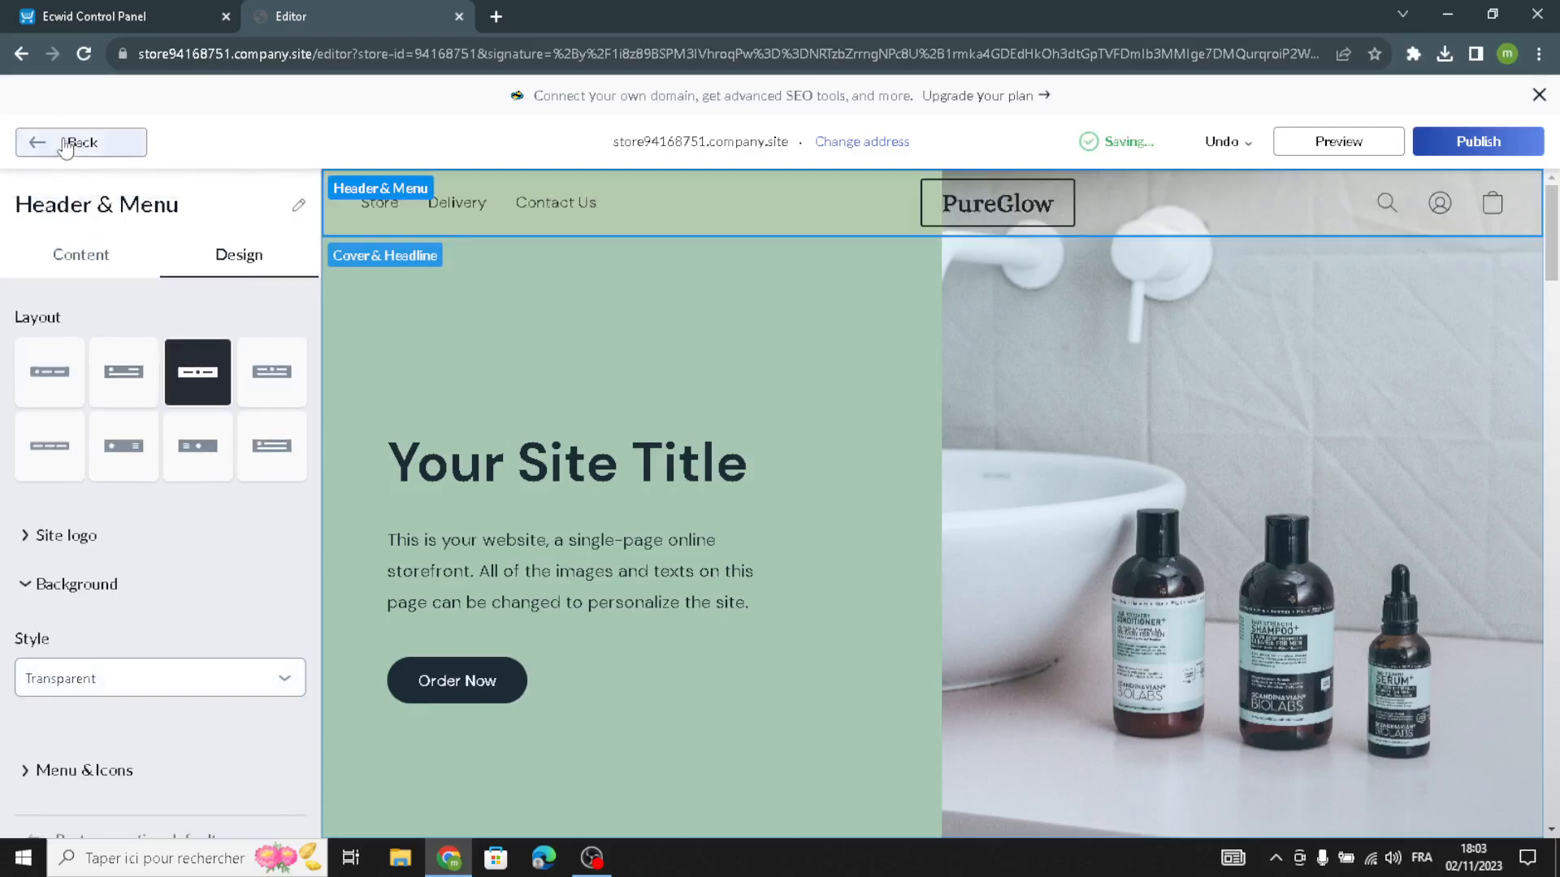
Set the title of the Cover & Headline section to "Hygiene hub"
left_click(63, 145)
left_click(127, 362)
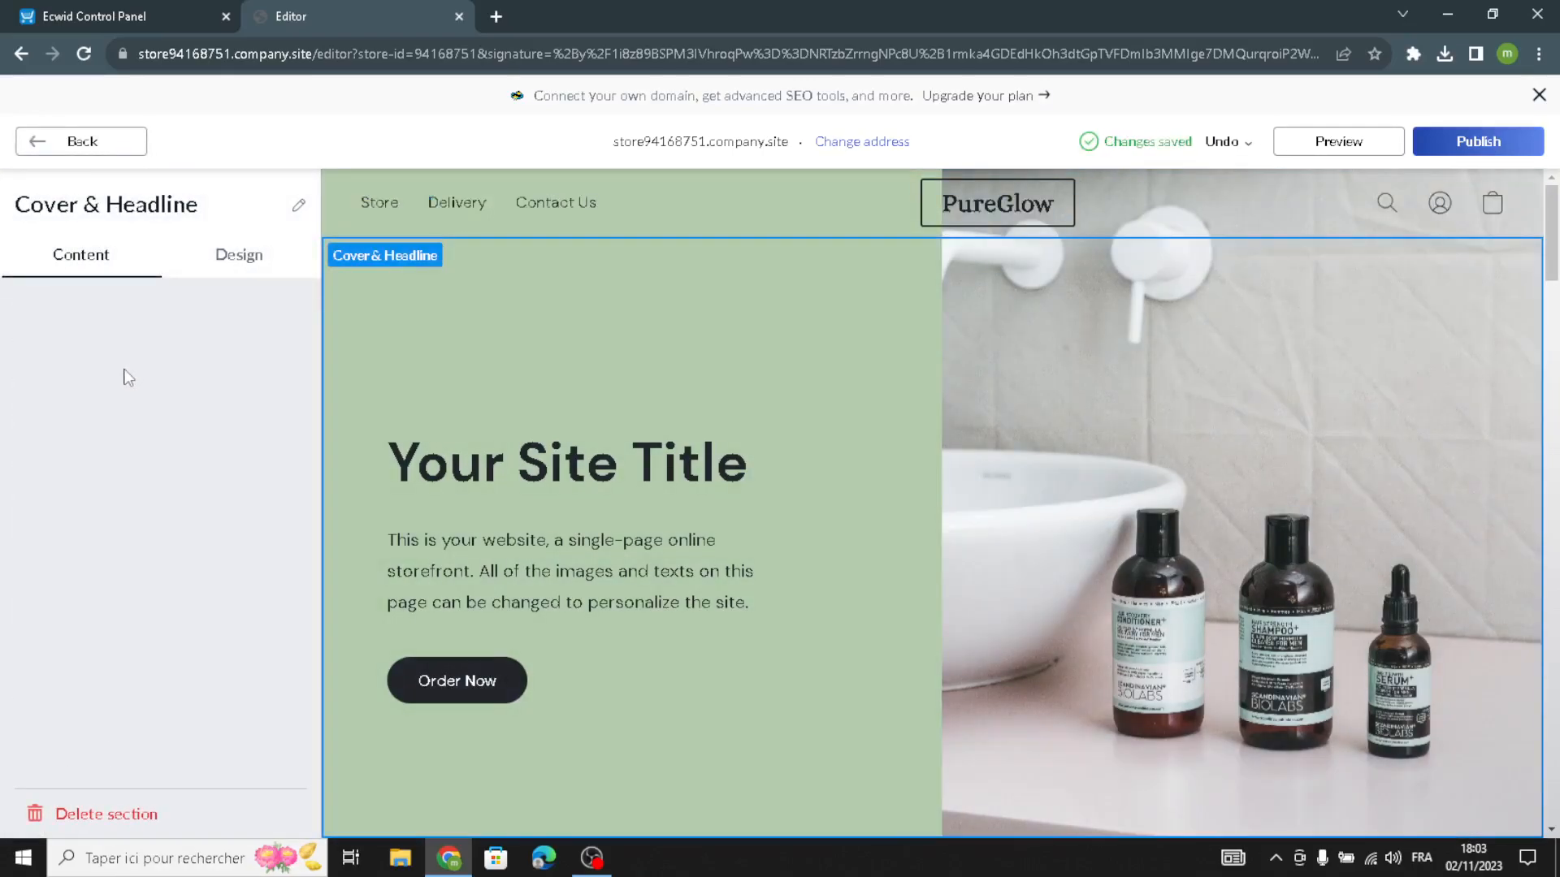
left_click(131, 359)
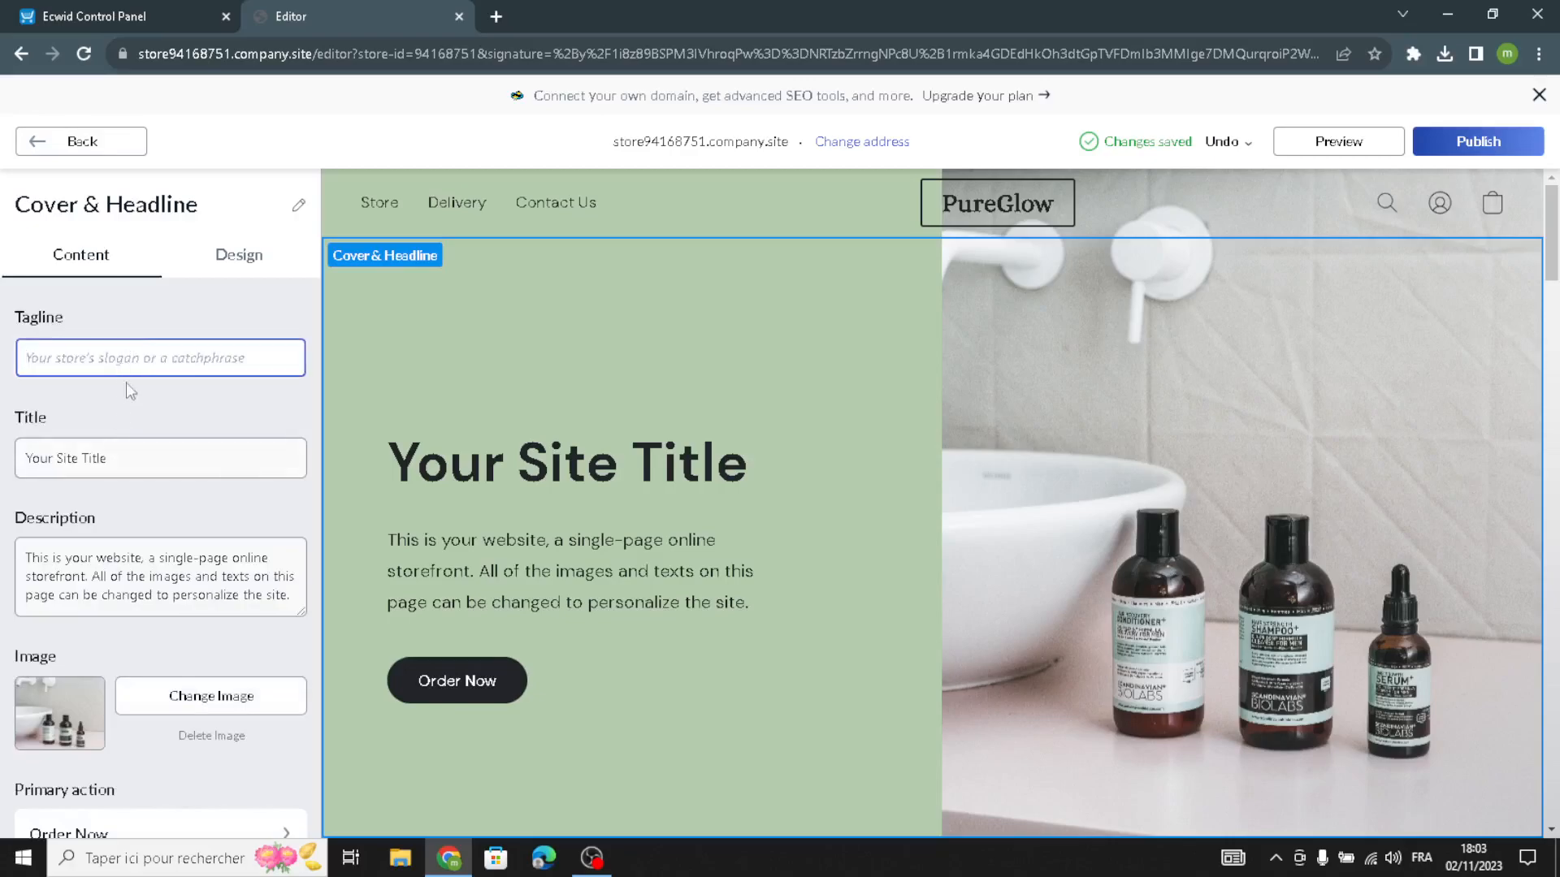
left_click_drag(155, 450, 4, 457)
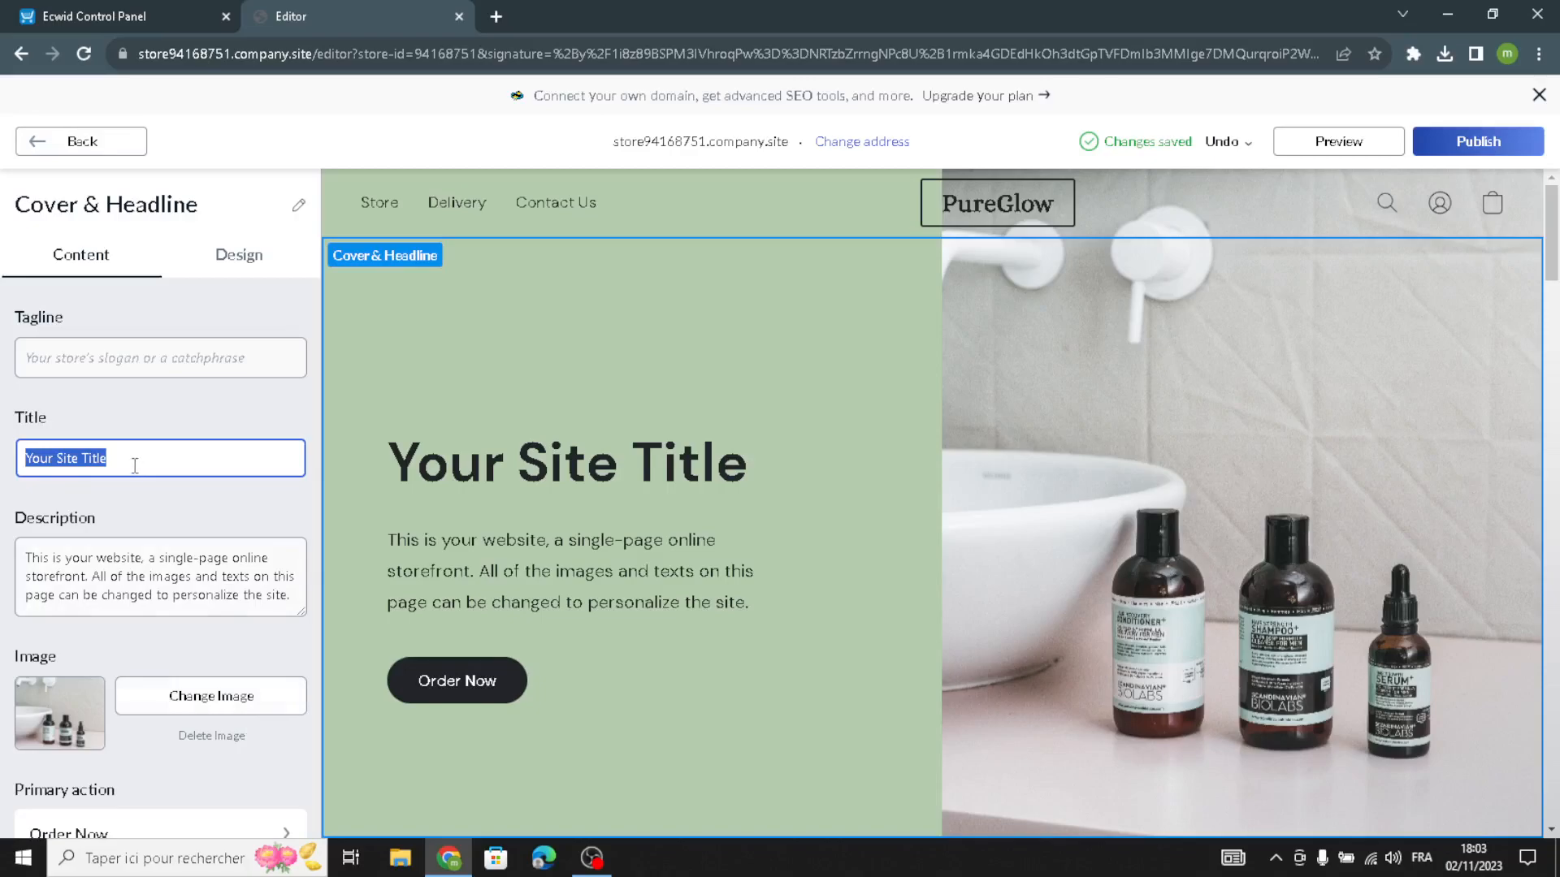
type("h")
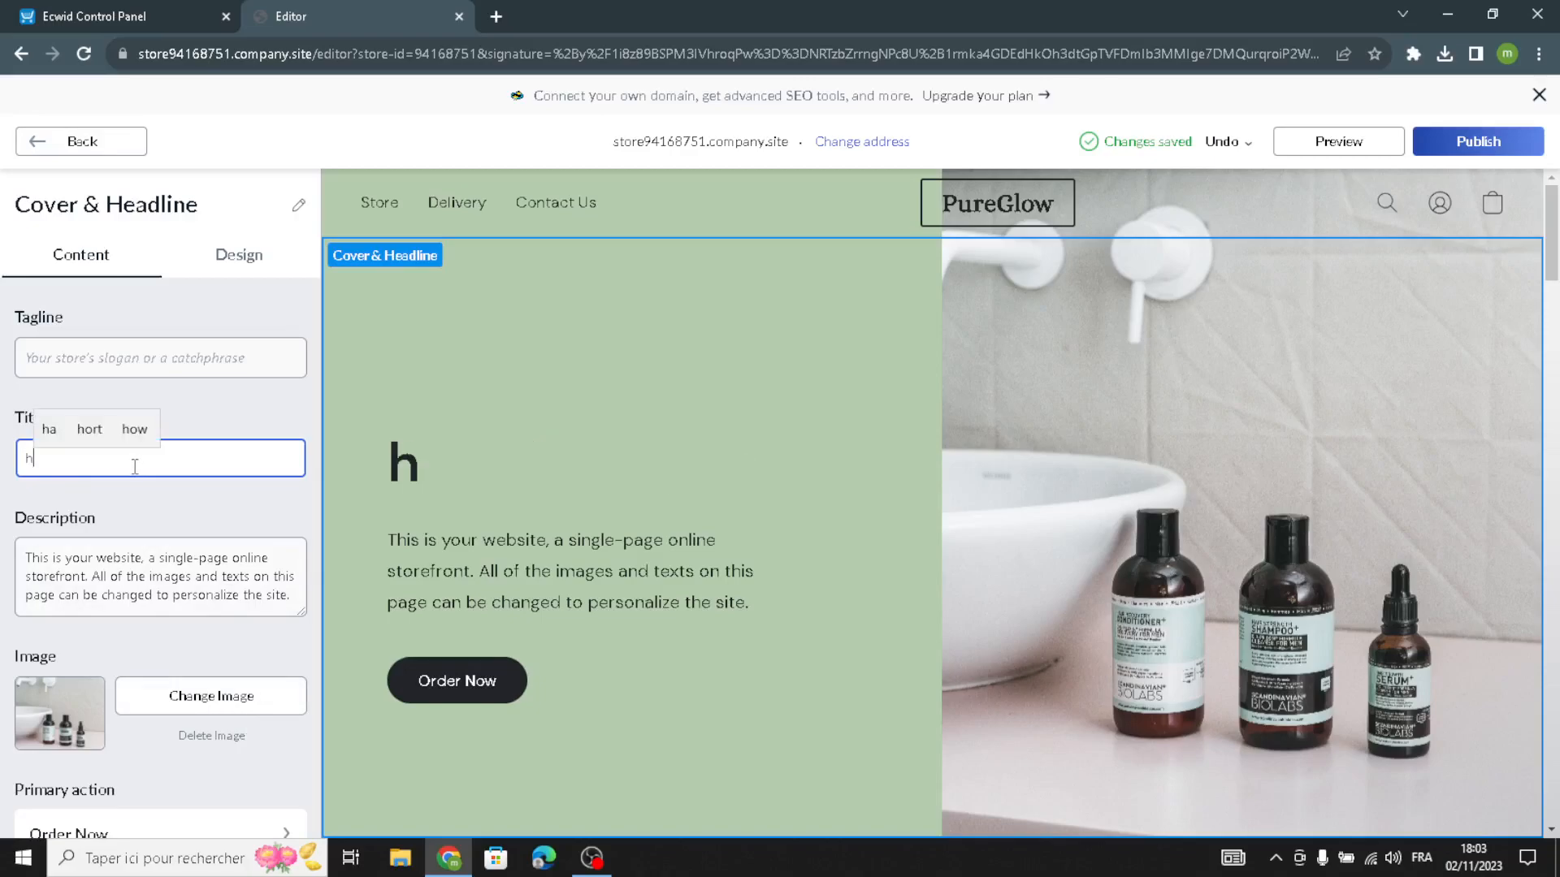
type("ygiene")
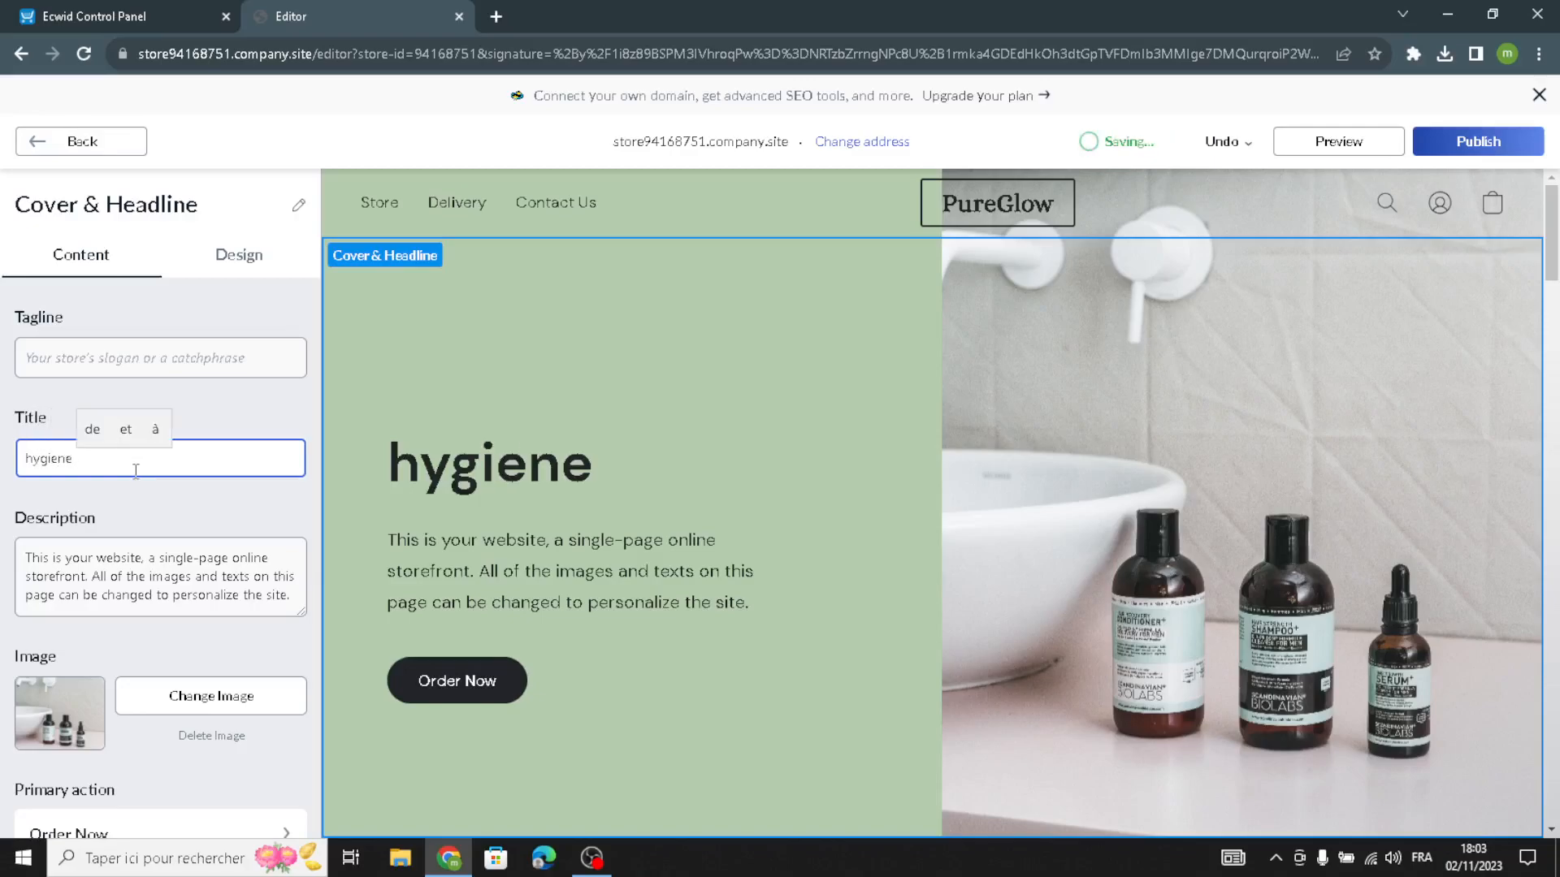
left_click(36, 458)
key("BackSpace")
type("H")
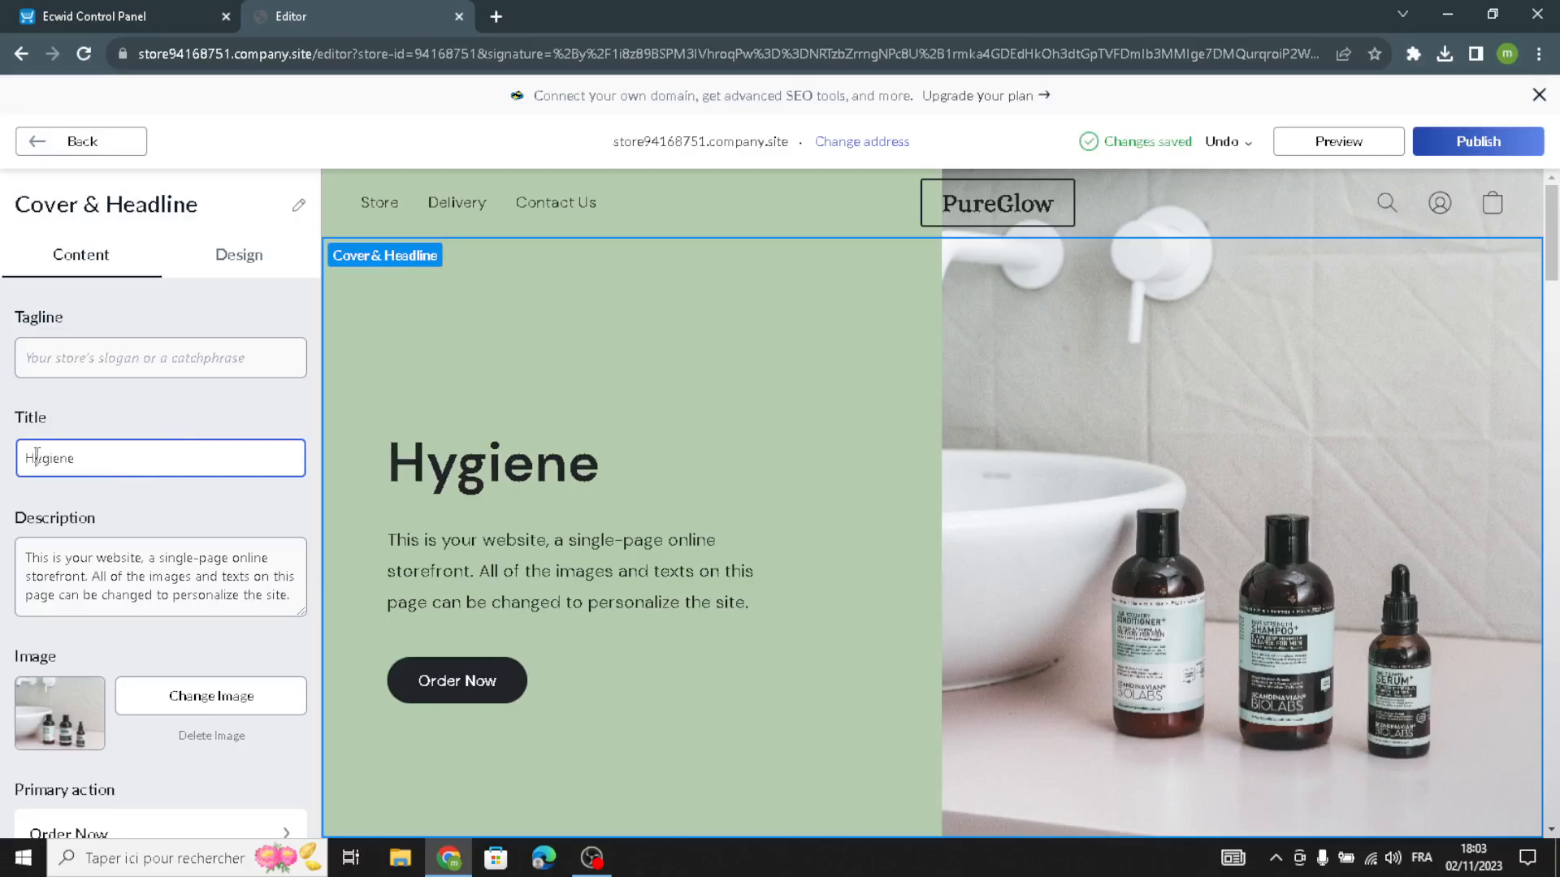
left_click(106, 460)
key("BackSpace")
type("hub")
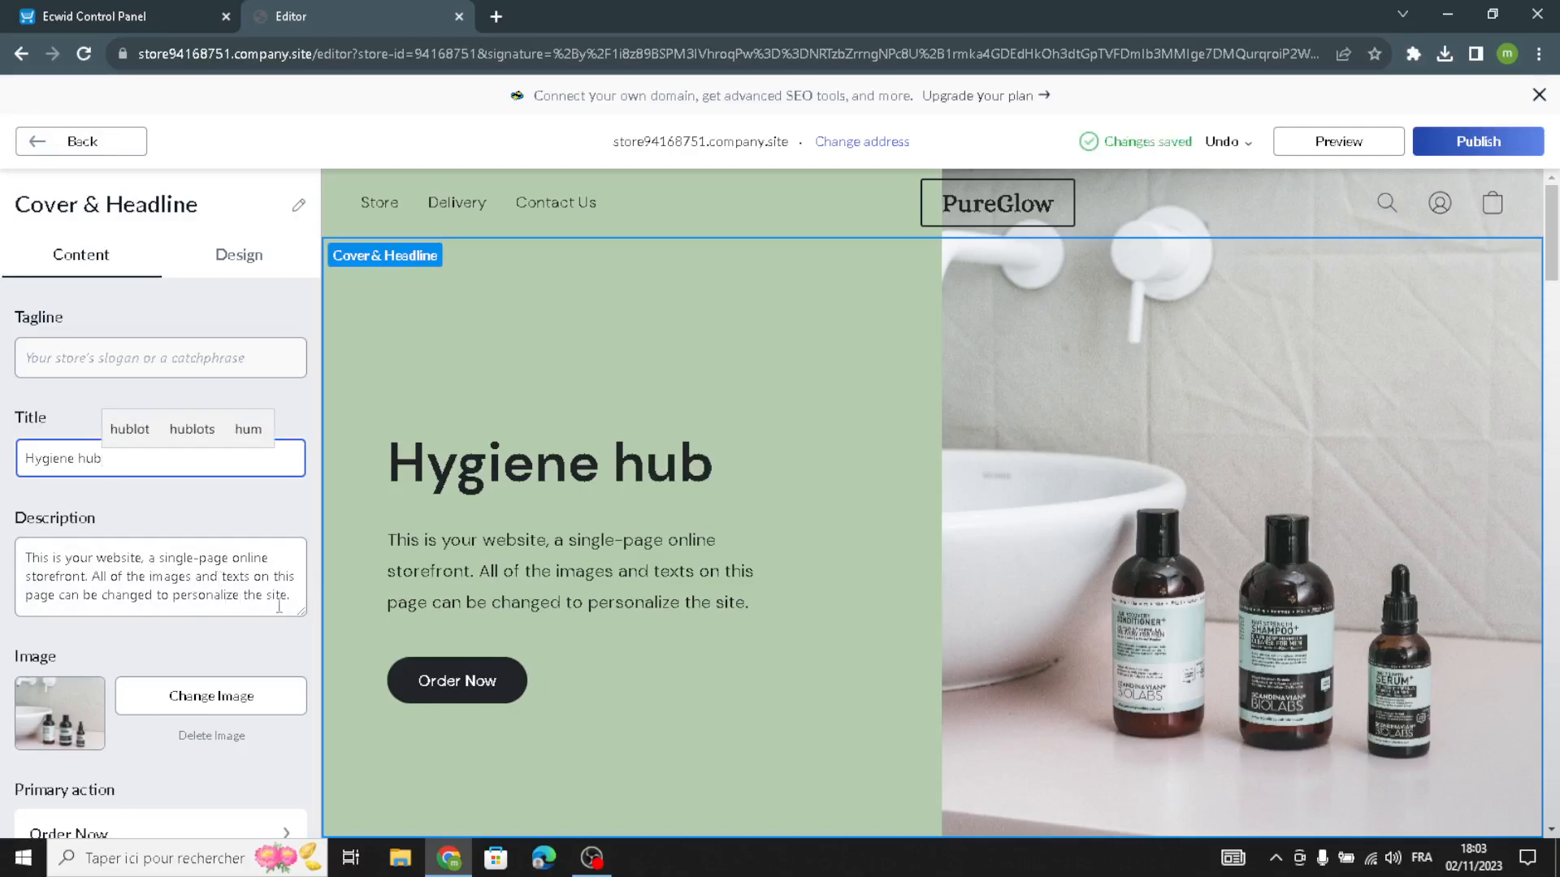
Replace the Cover & Headline description with "Welcome to our site for personal care and hygiene."
left_click(193, 594)
left_click_drag(292, 597, 4, 522)
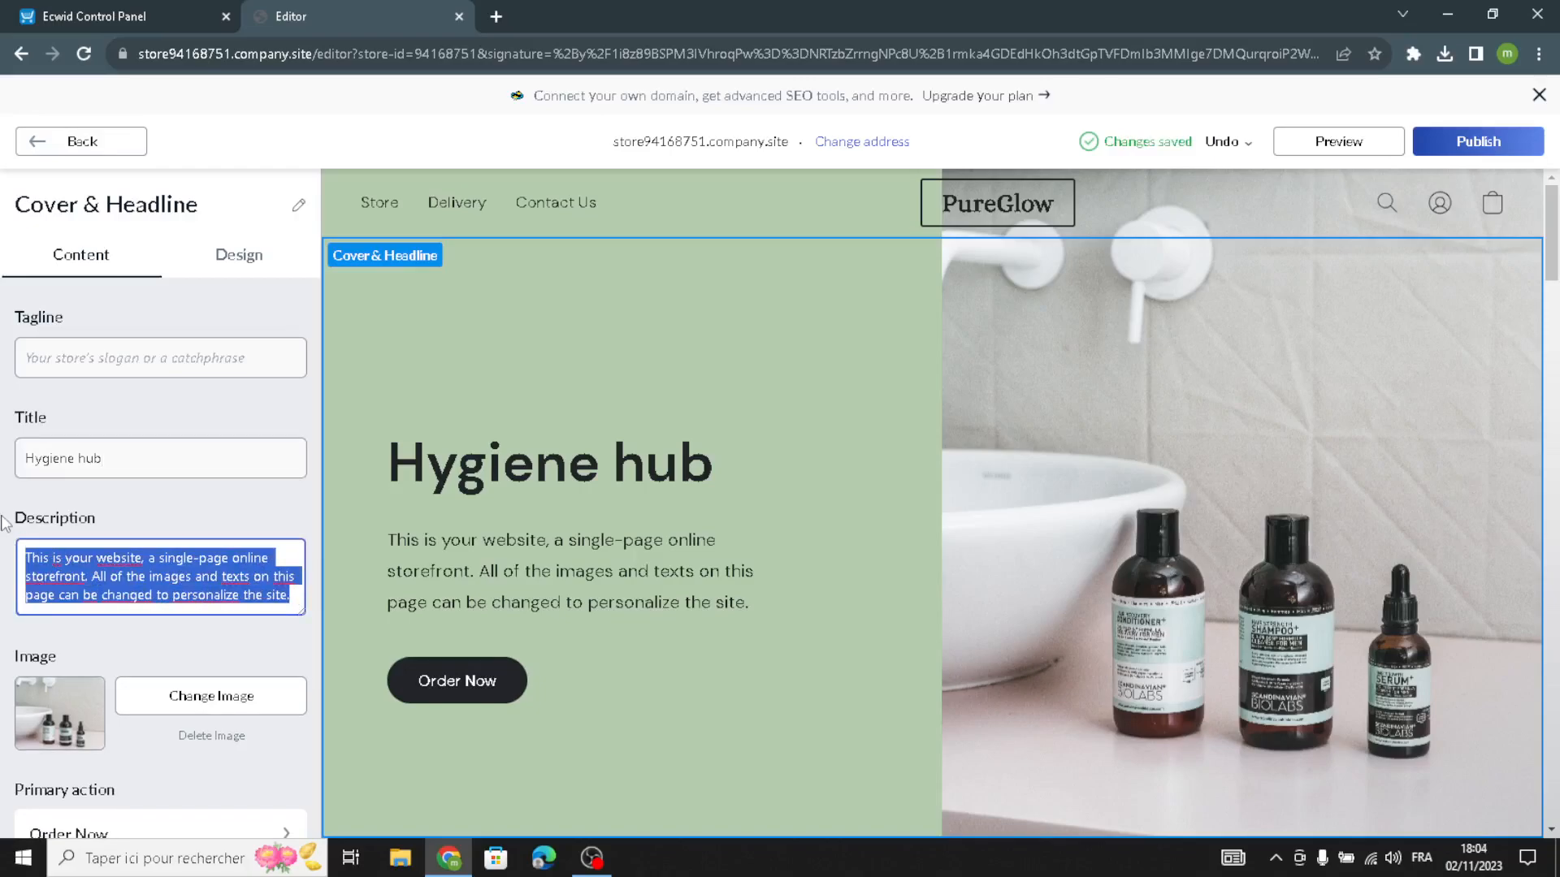
type("Welcome ")
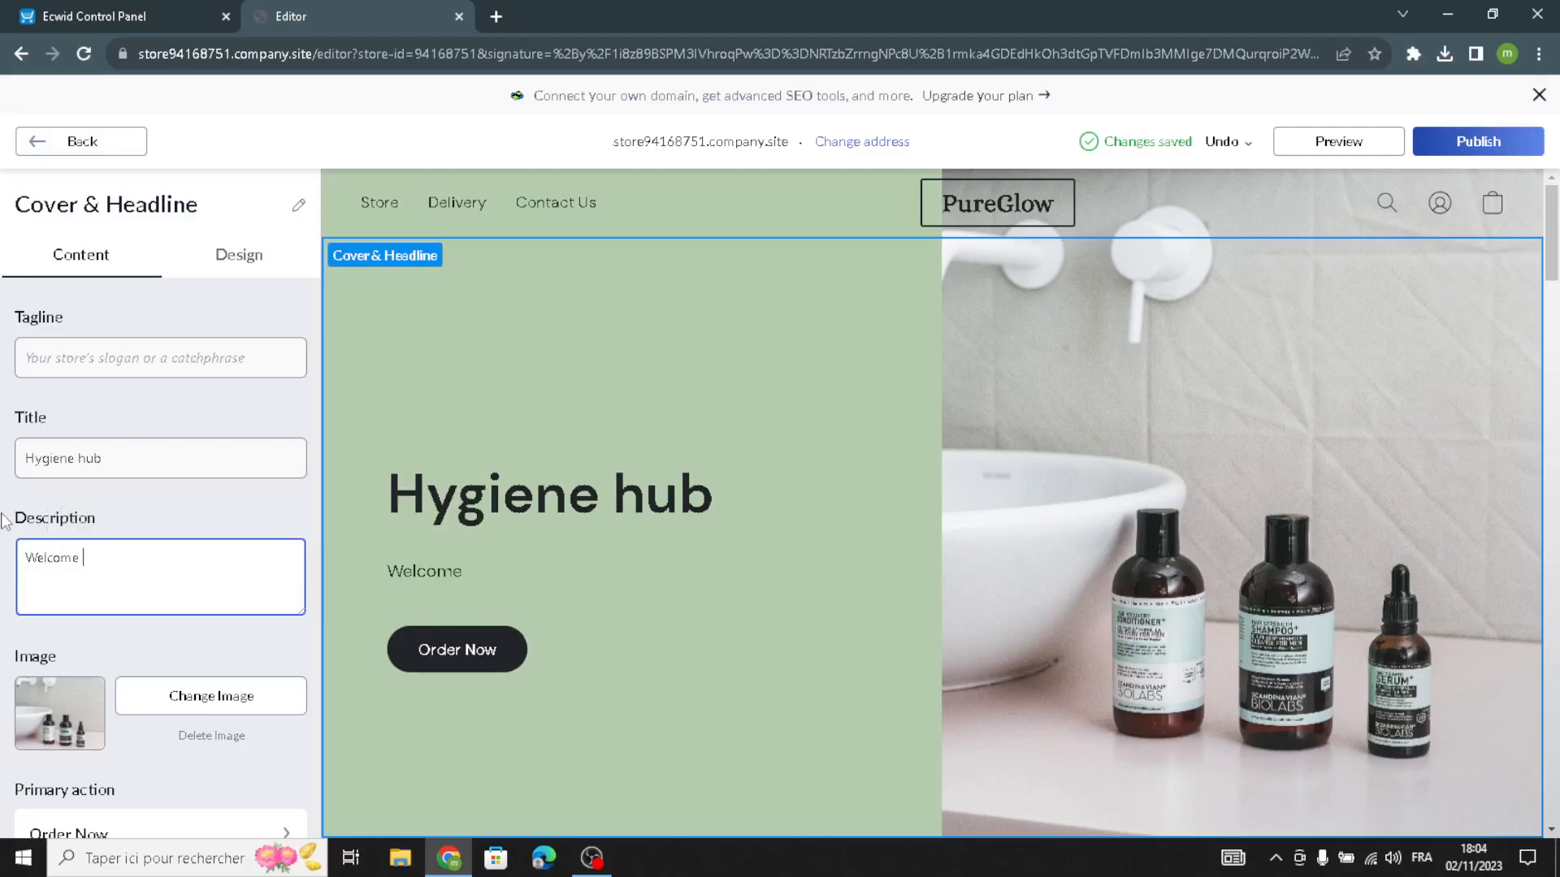
type("to our site for perso")
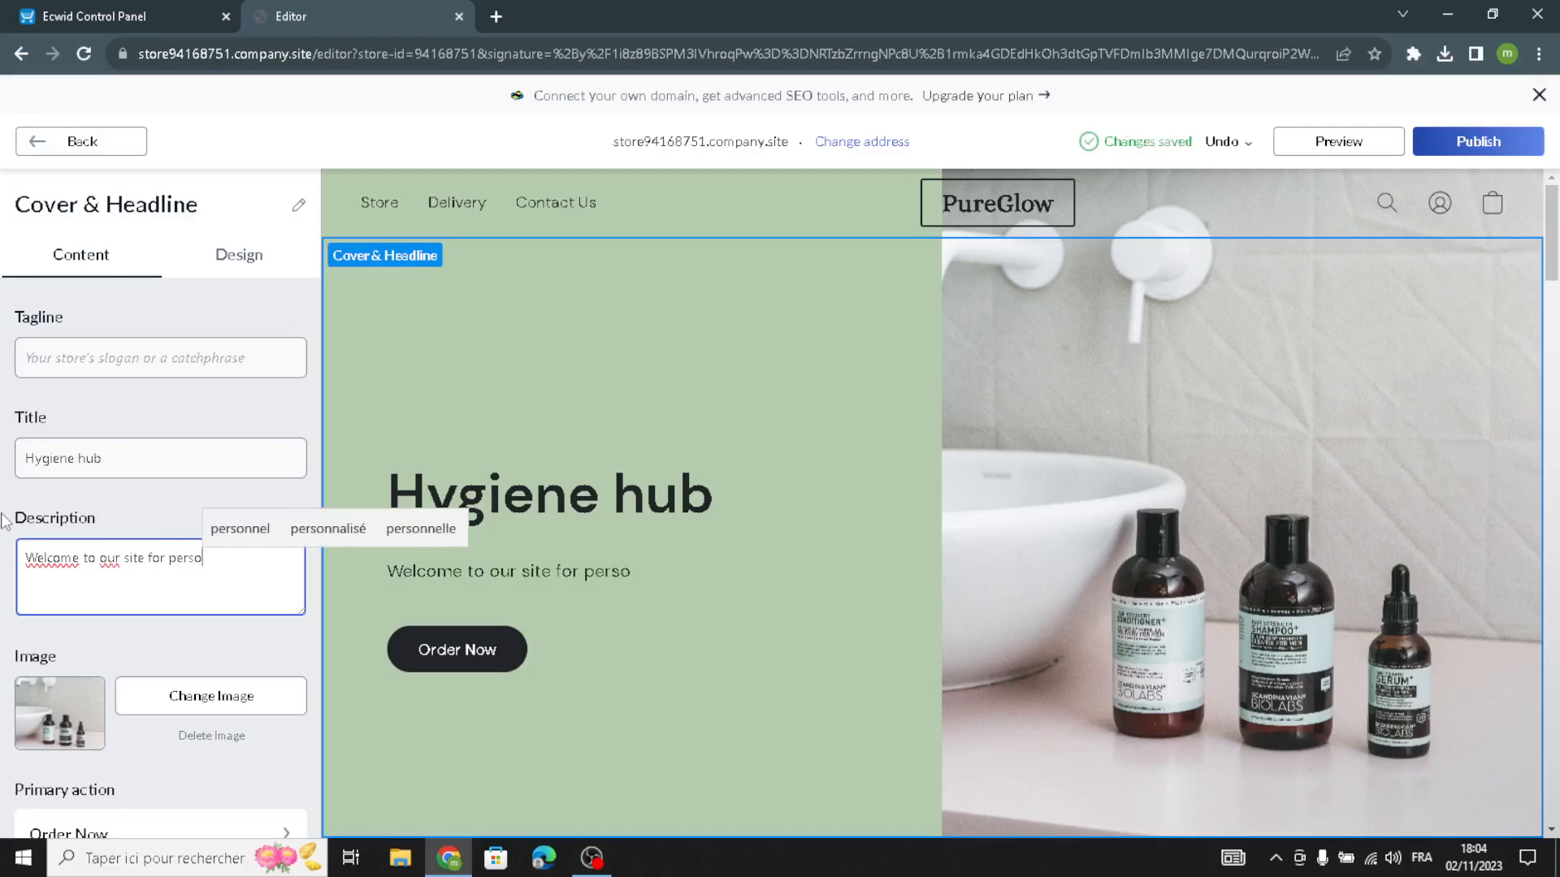
type("nal ca")
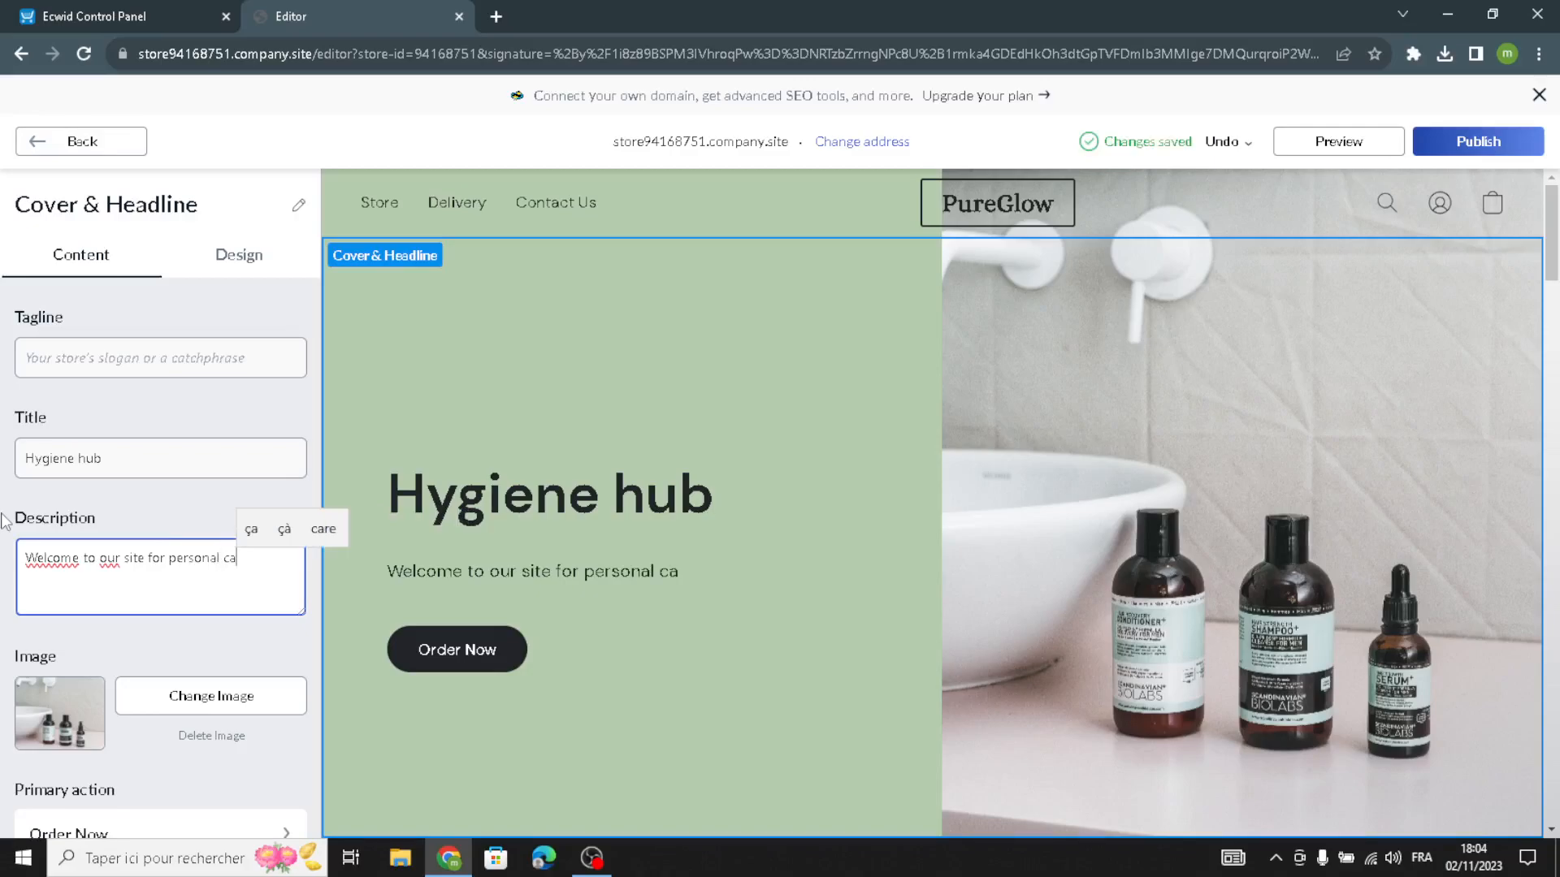
type("re and ")
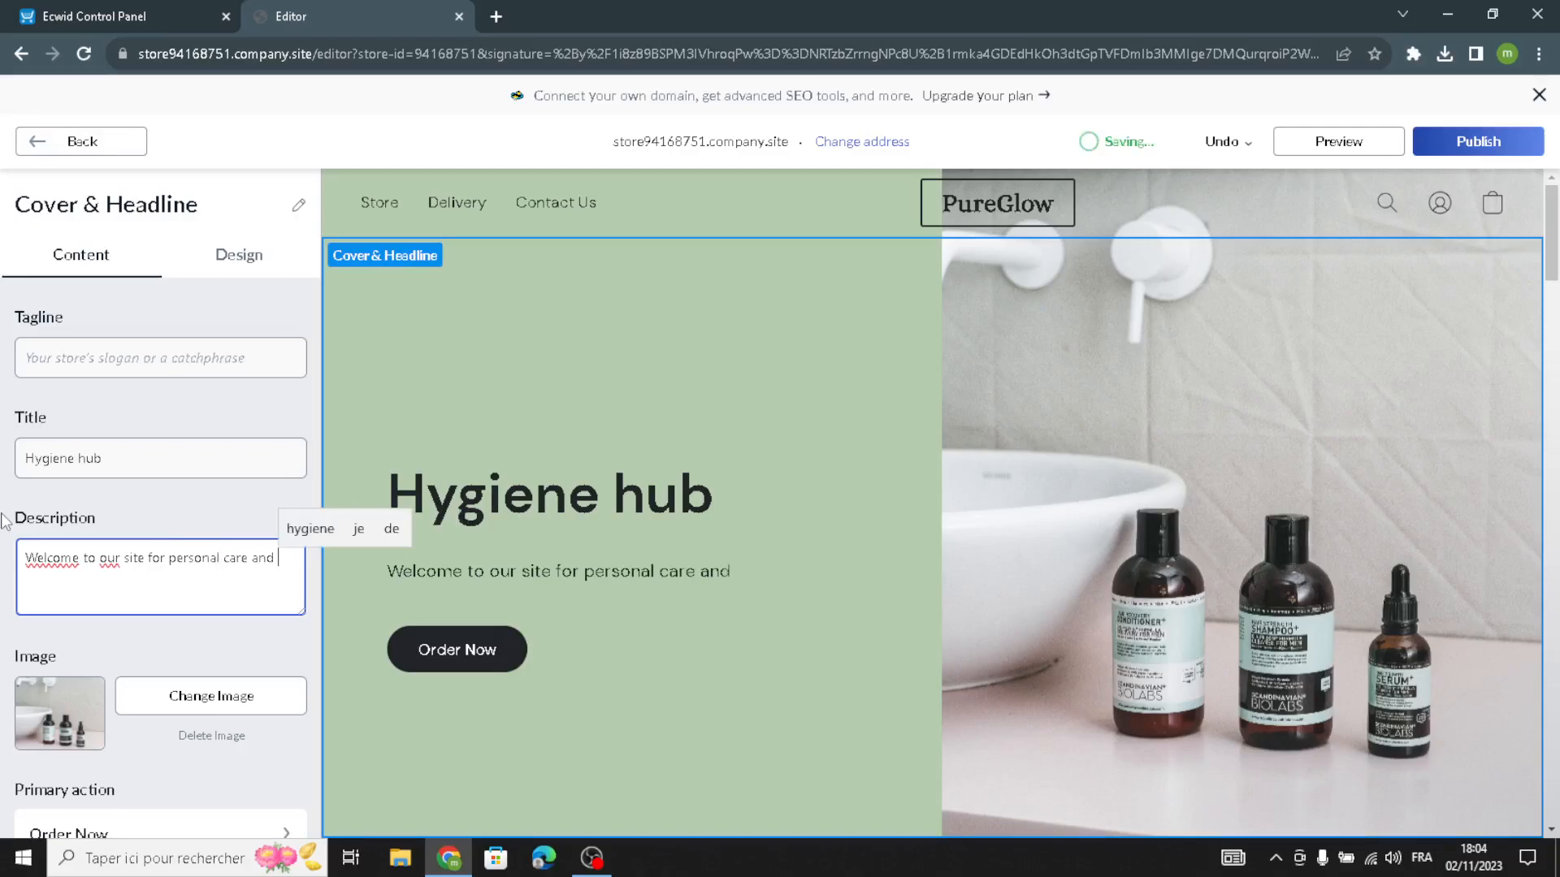
type("hygi")
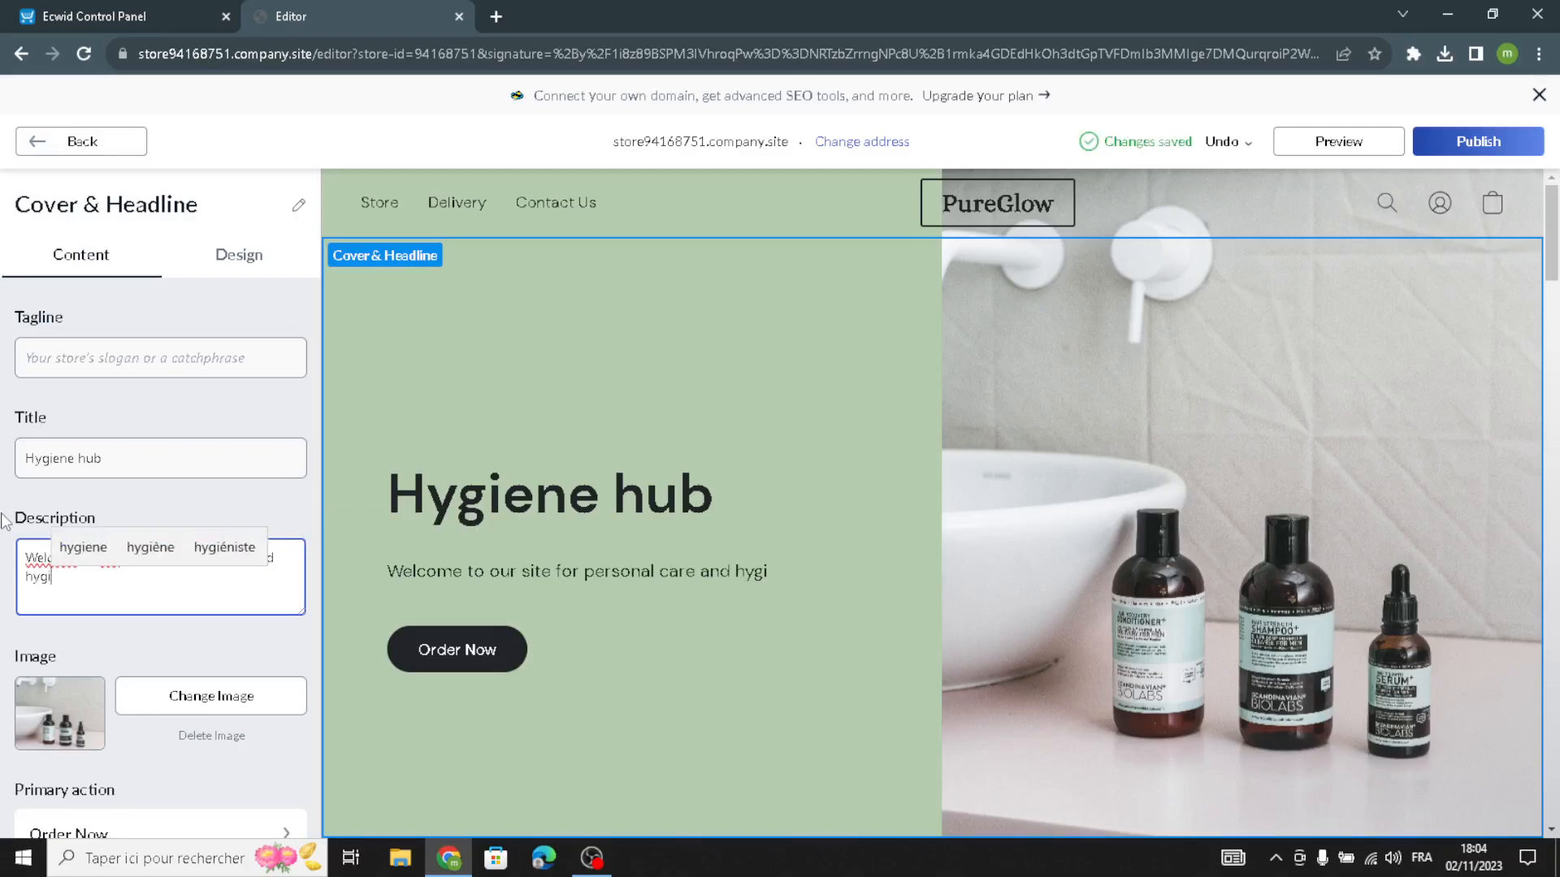
type("ene.")
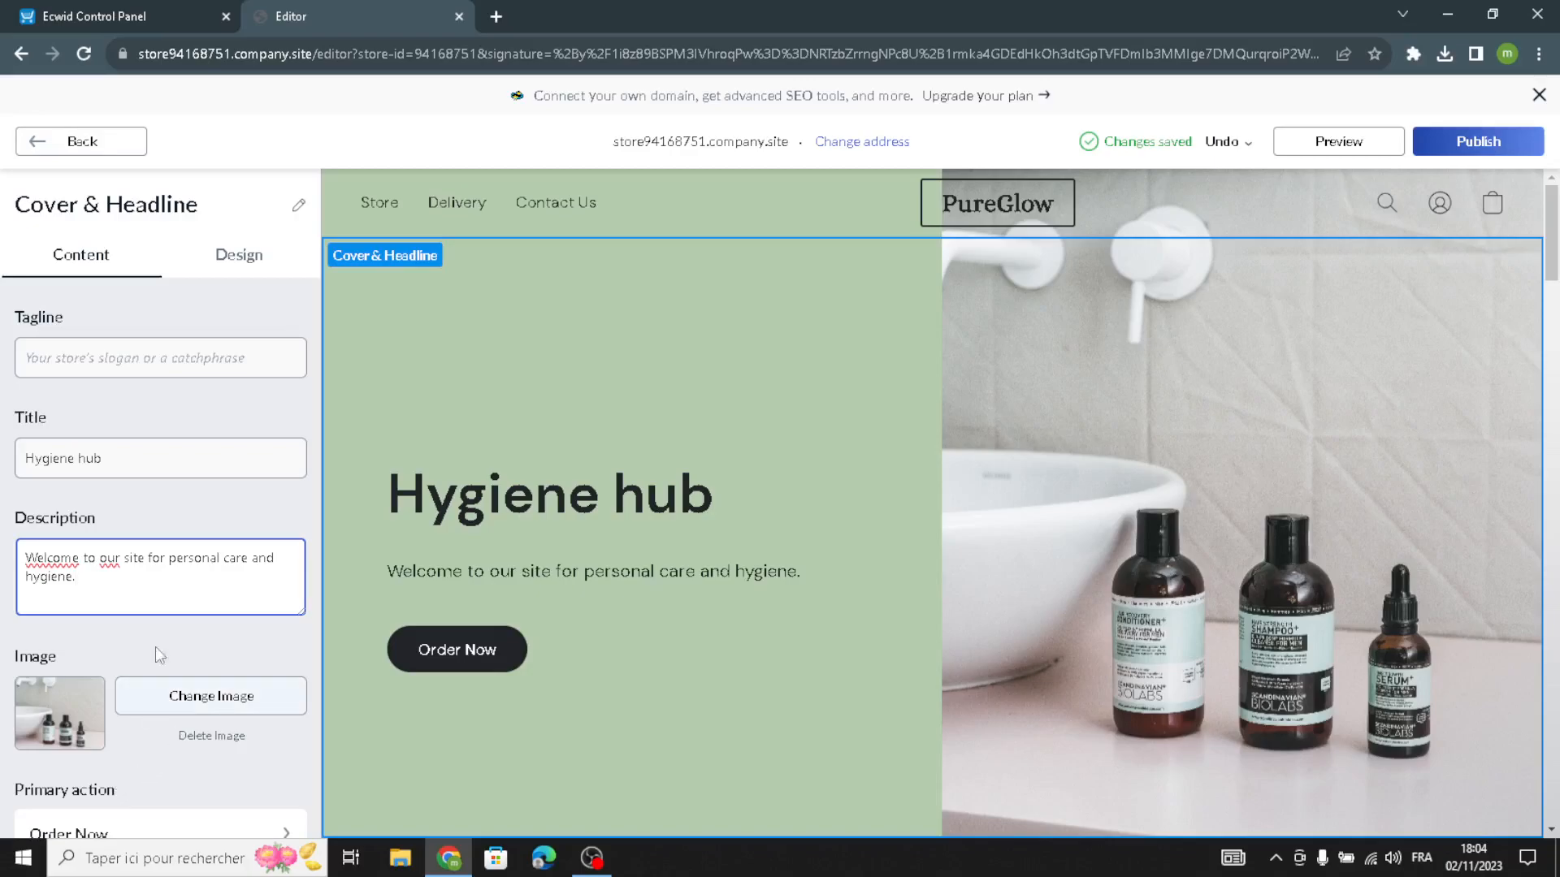
Change the Cover & Headline layout to text beside an inset image and set its description to the Alice font at size 28
left_click(238, 257)
left_click(260, 398)
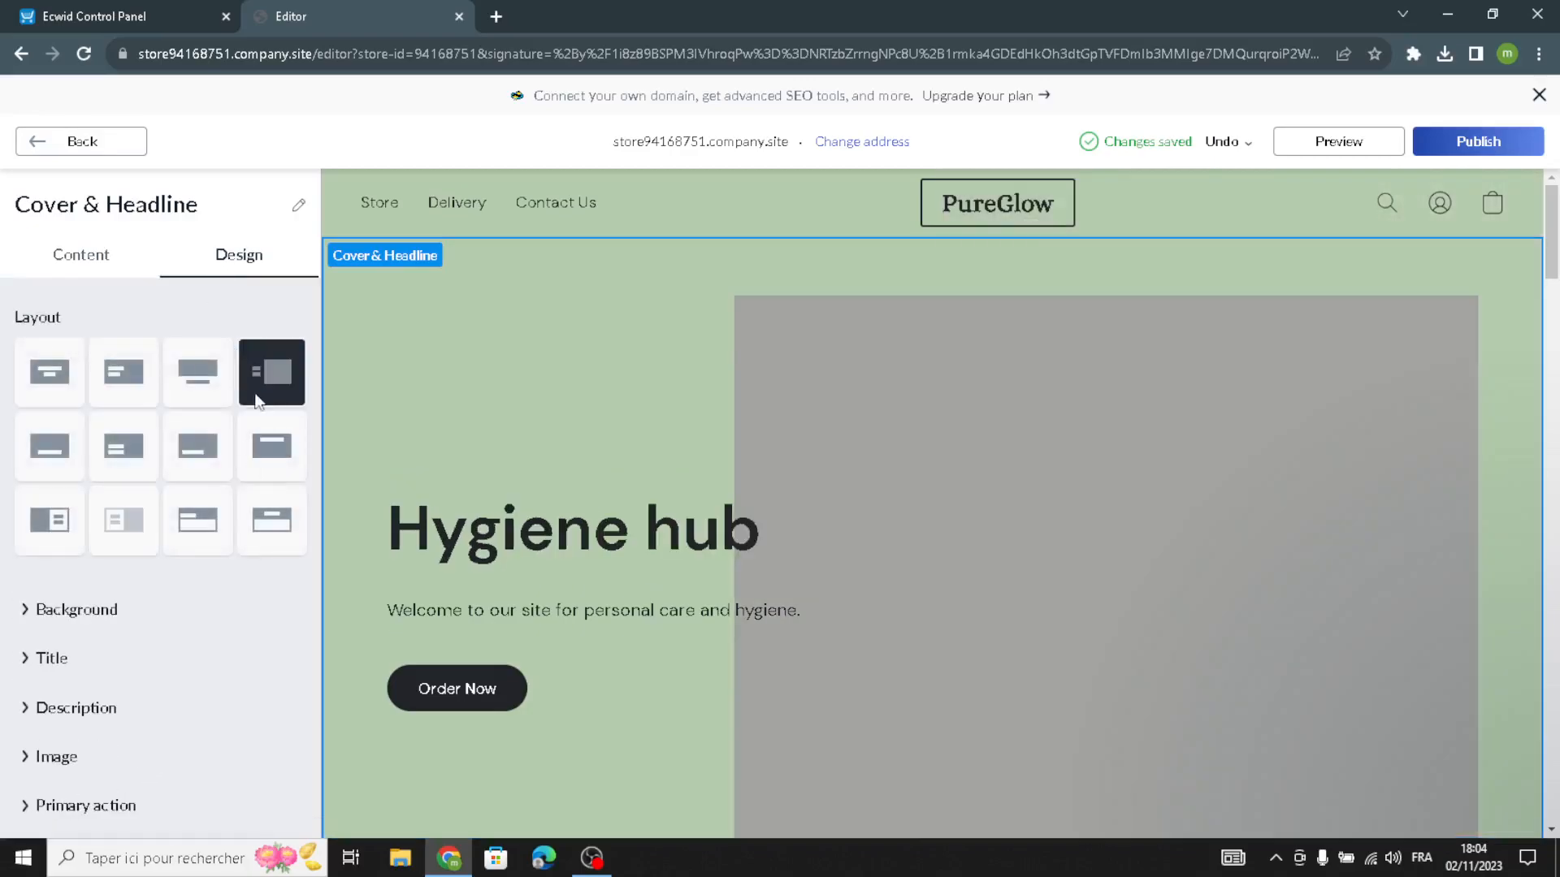
scroll(86, 654, "down", 1)
left_click(65, 644)
scroll(70, 714, "down", 2)
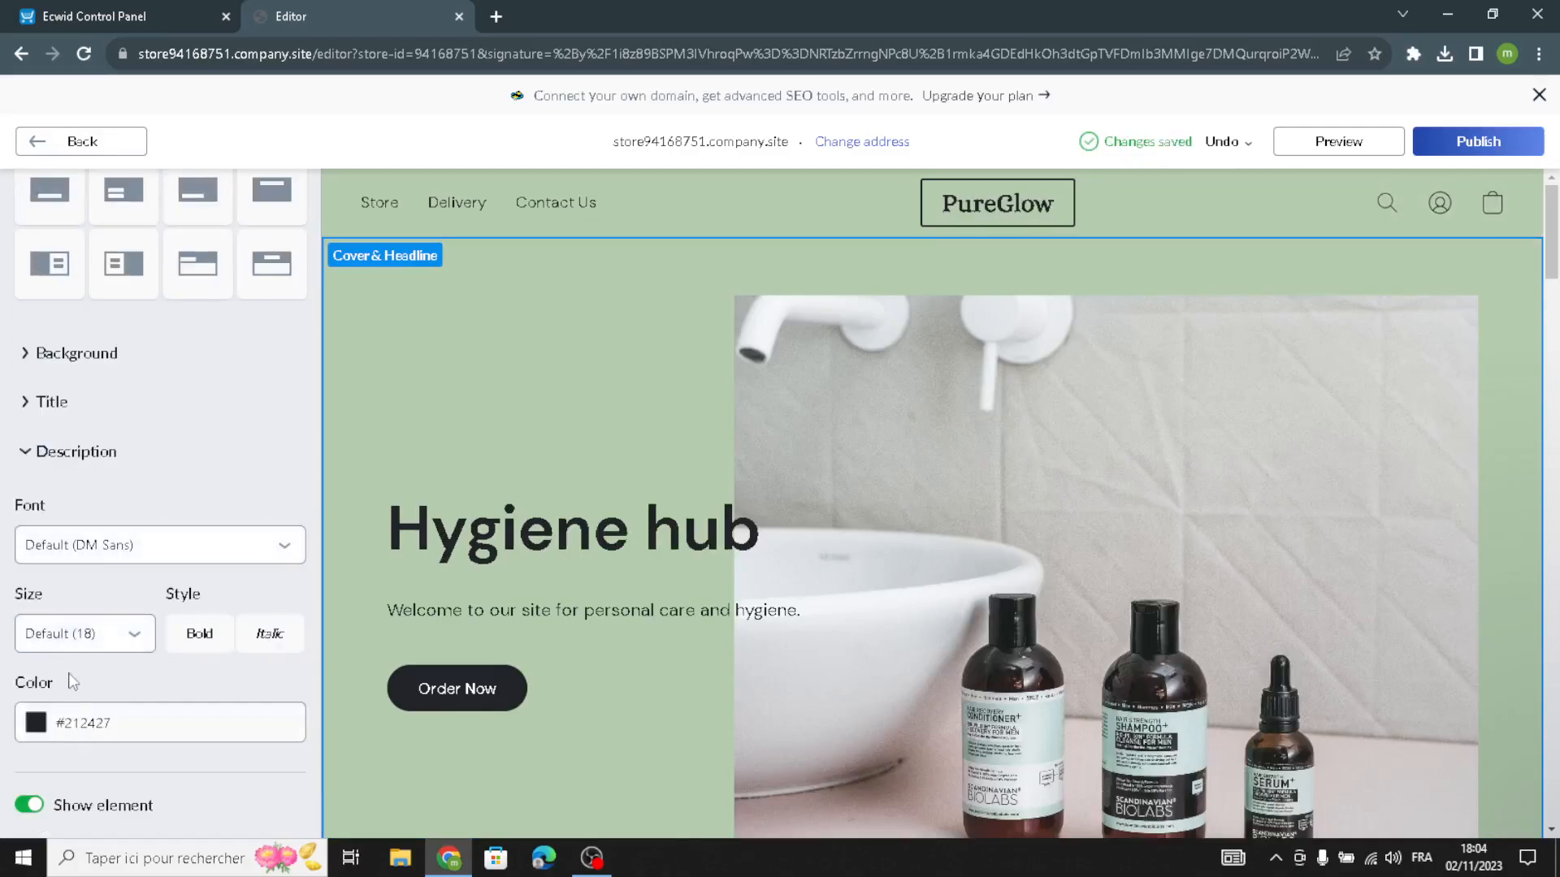
left_click(80, 642)
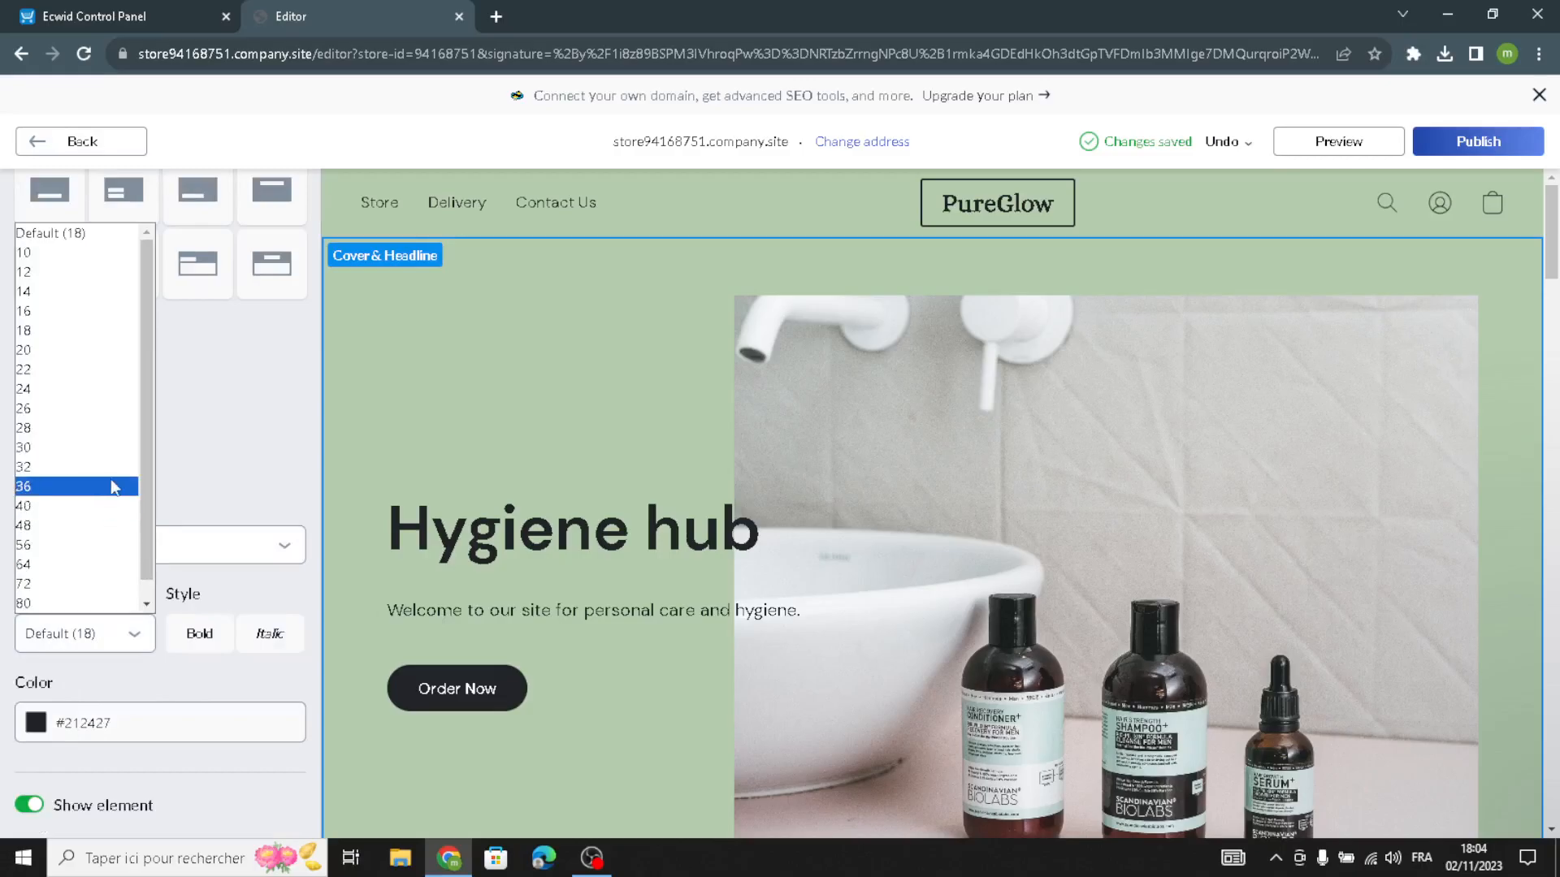
left_click(104, 428)
left_click(107, 544)
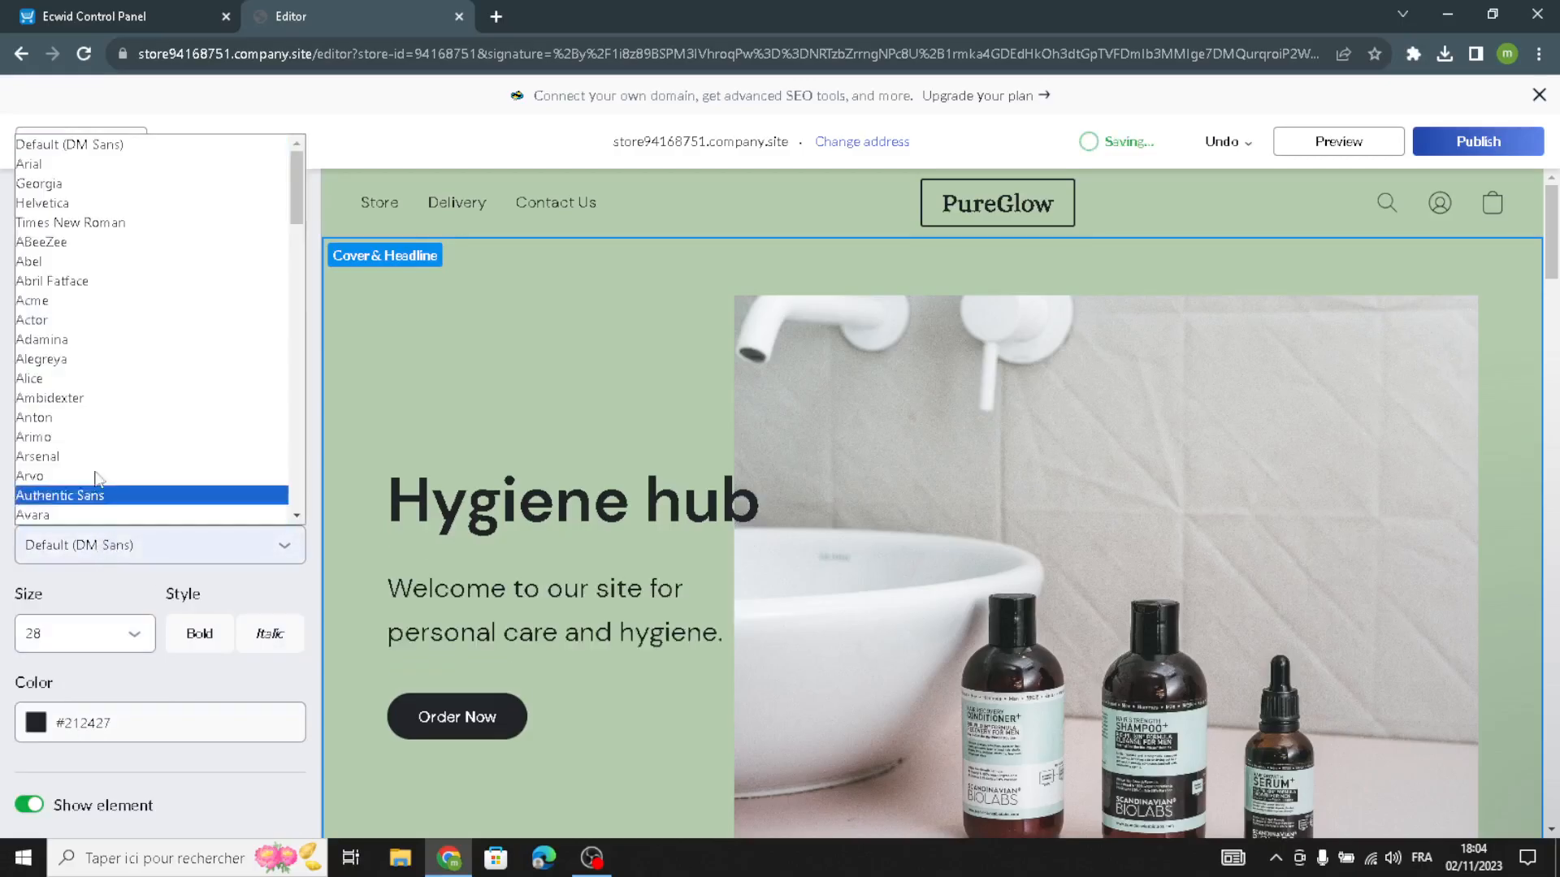
left_click(84, 379)
scroll(70, 702, "down", 2)
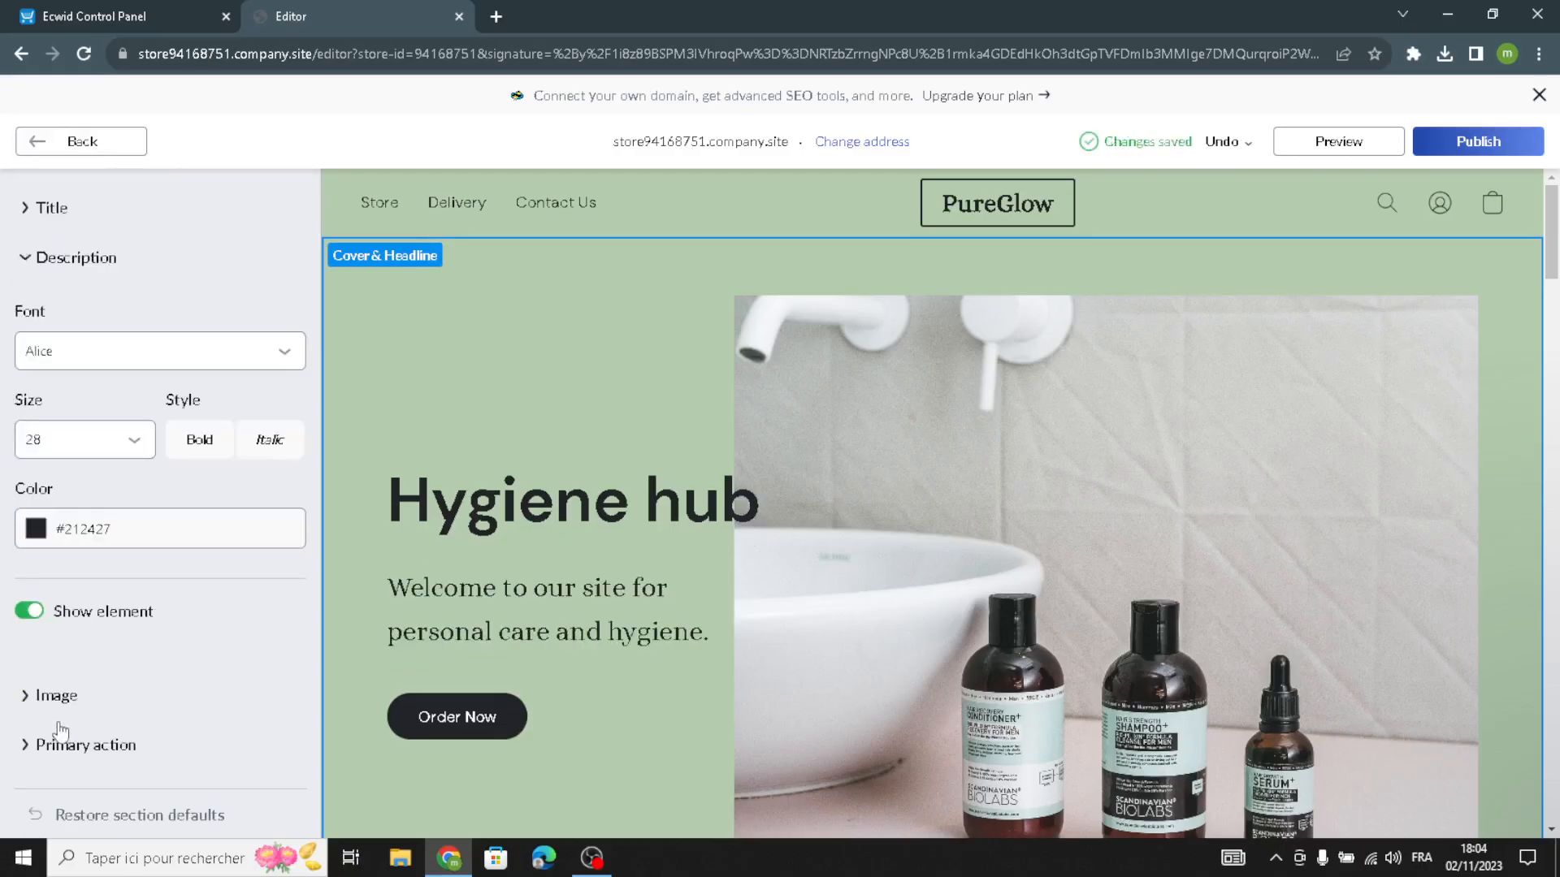
scroll(63, 720, "up", 5)
Open the Store section's settings, and switch to the Ecwid Control Panel to open a blank new product form
left_click(78, 143)
left_click(98, 410)
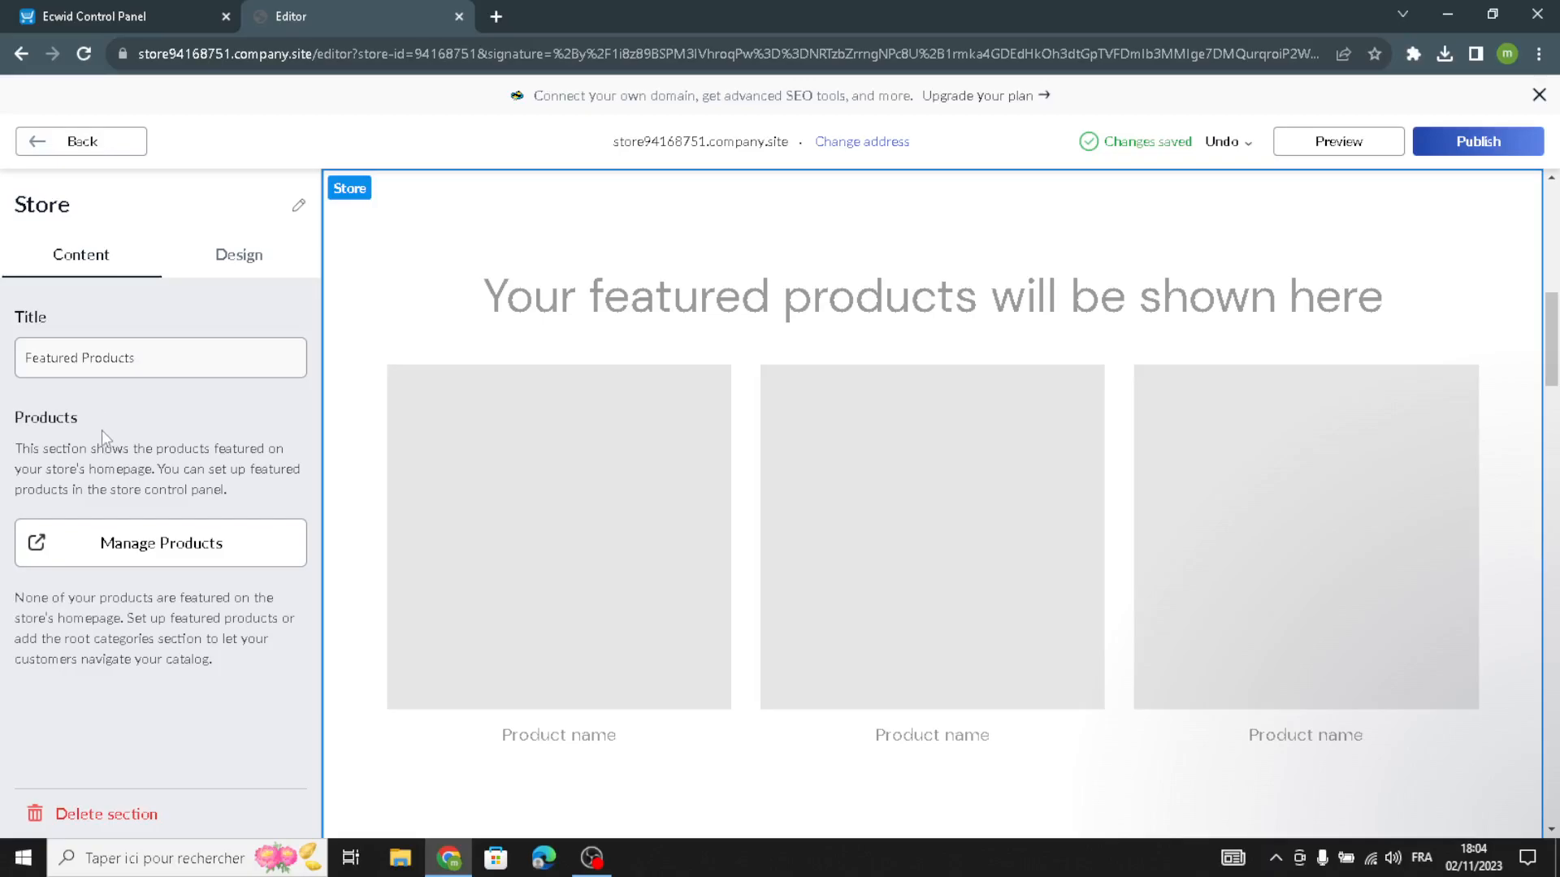
left_click(101, 14)
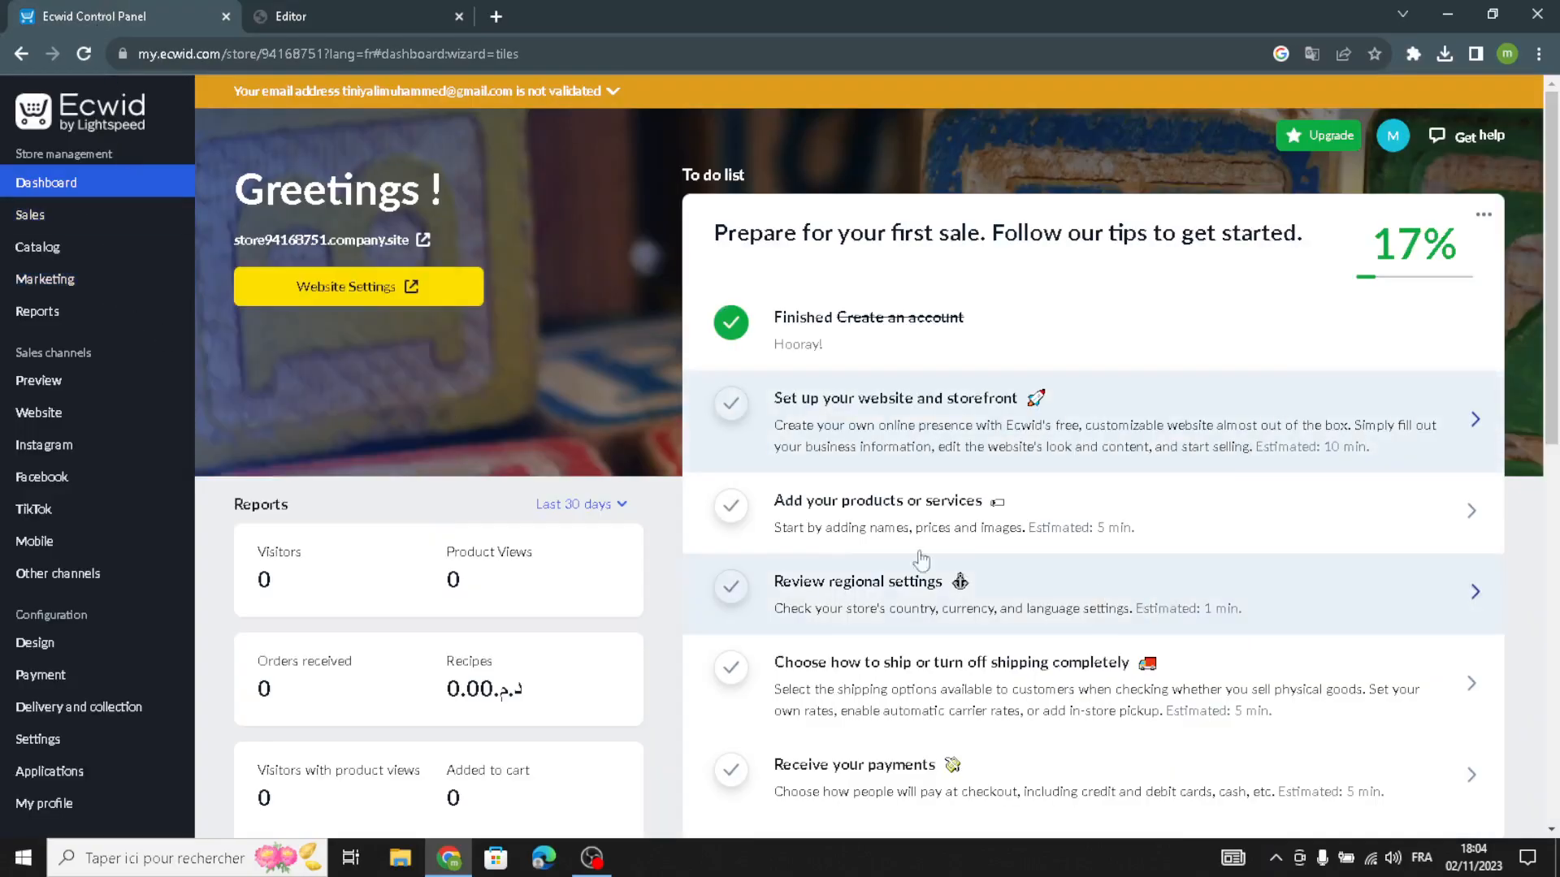
left_click(896, 532)
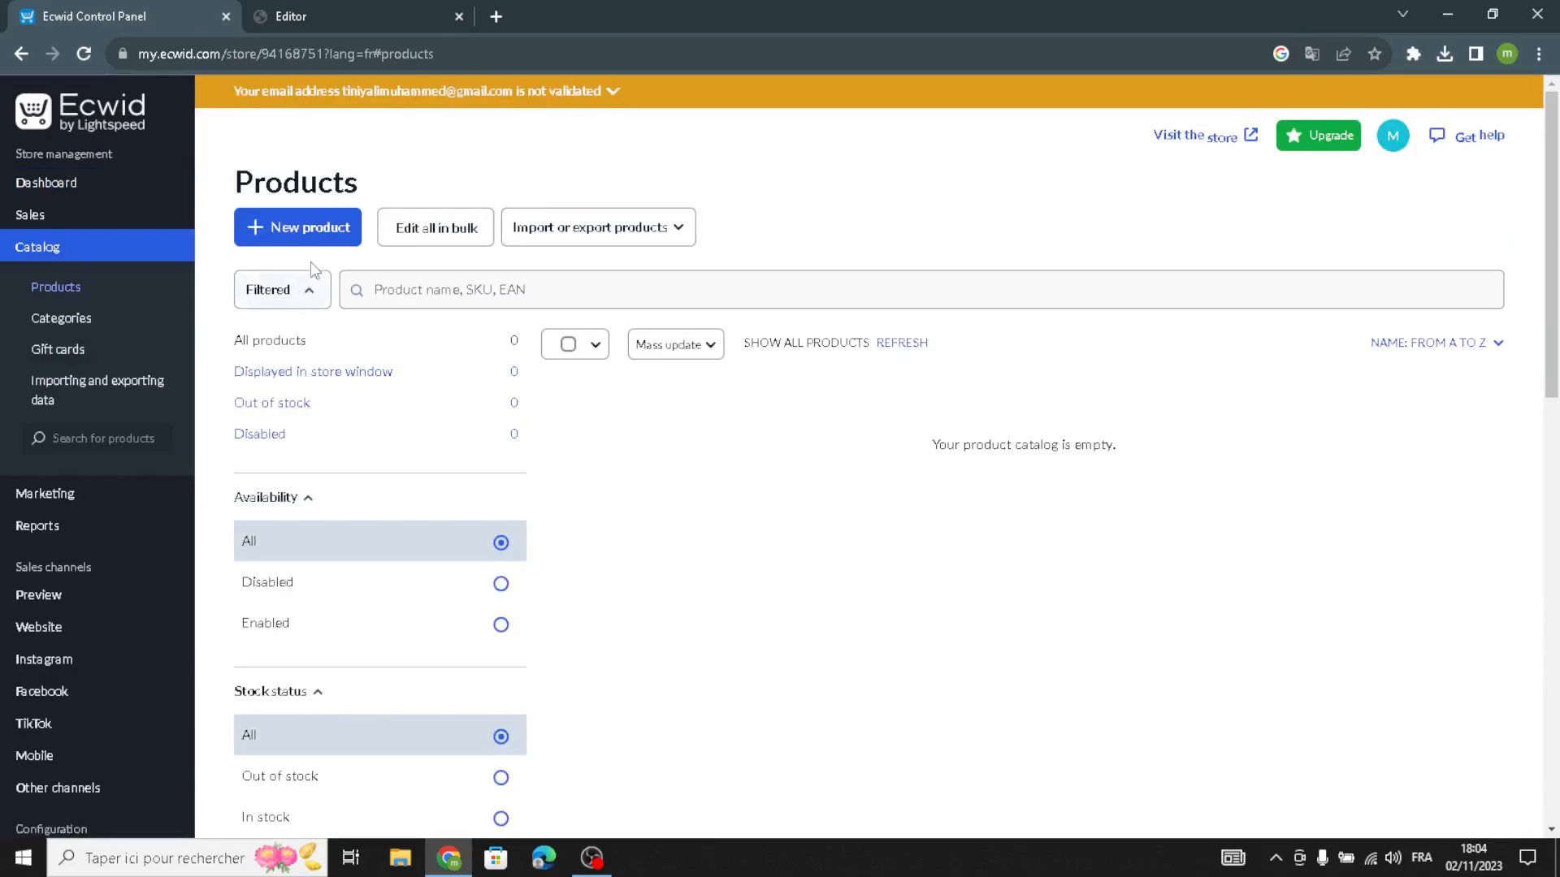
left_click(319, 240)
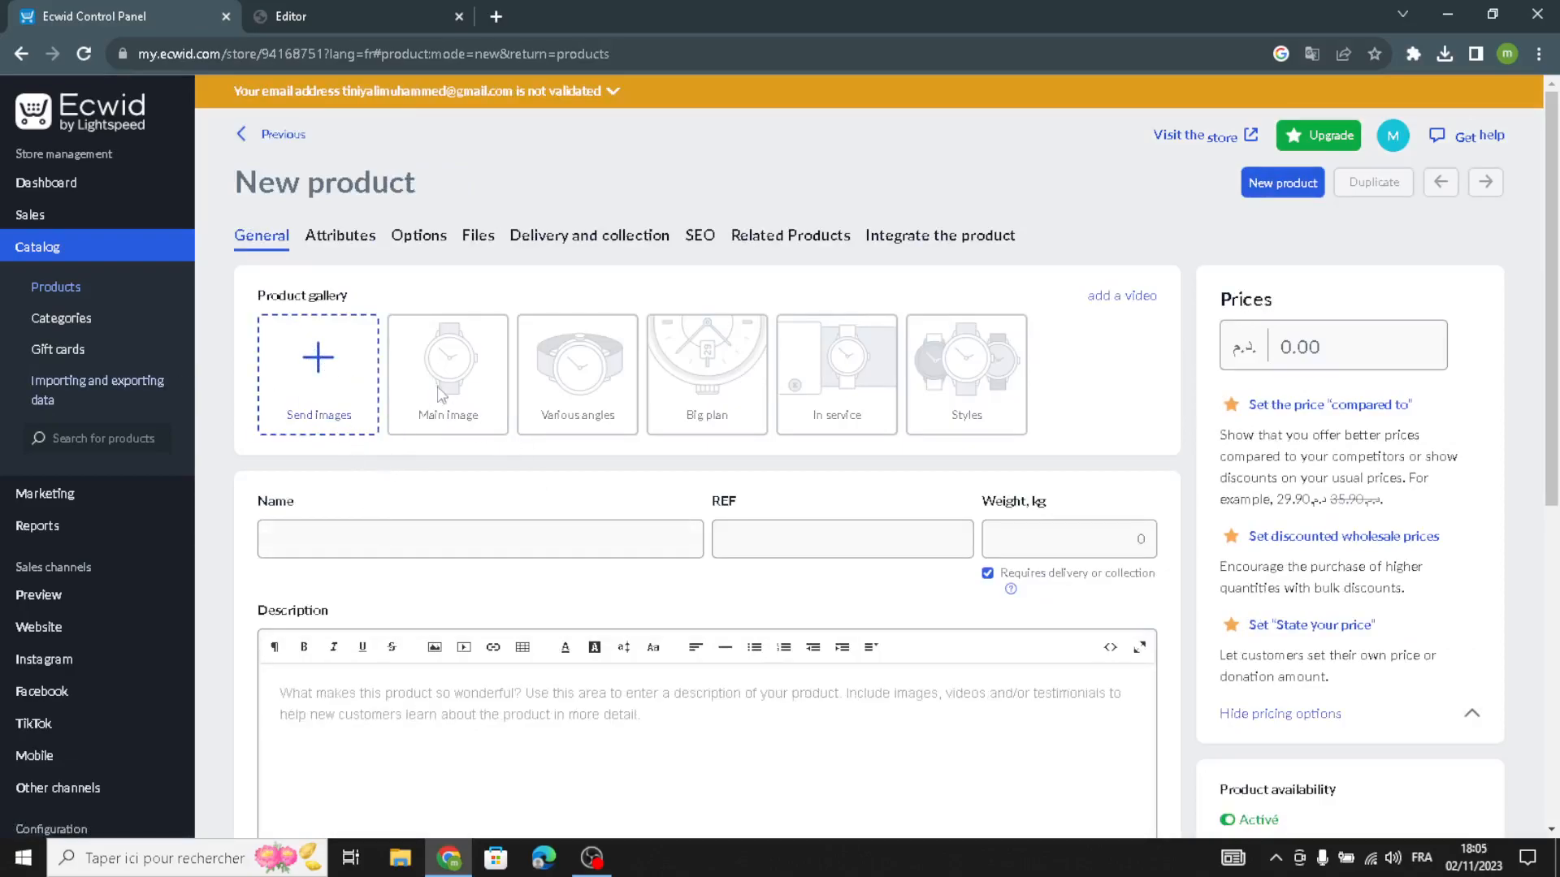
Review the new product form's name, REF, weight, price and description fields
left_click(293, 556)
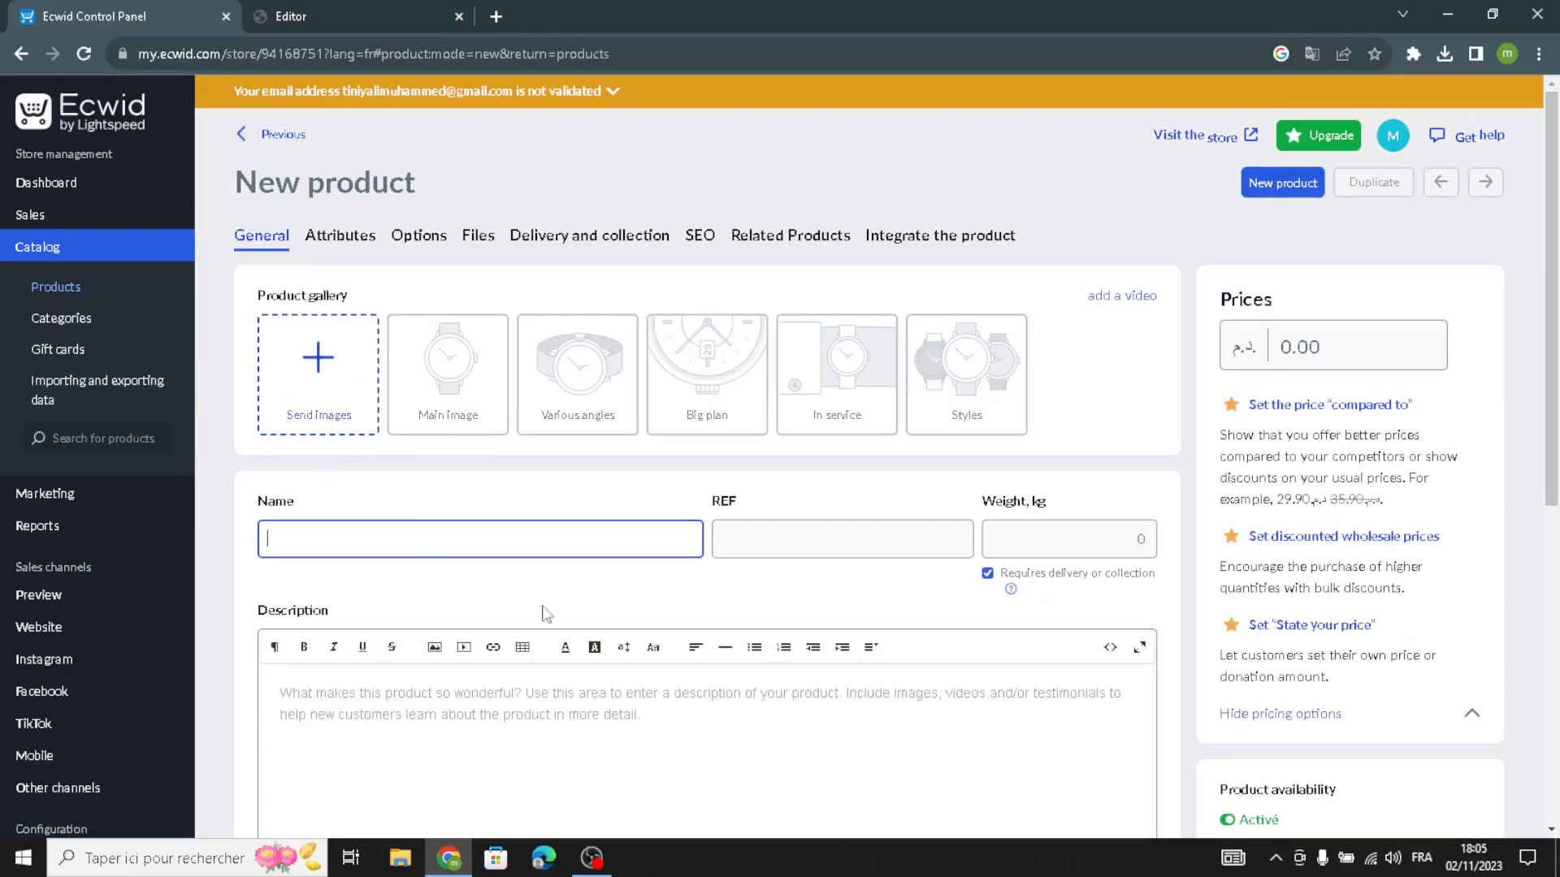
left_click(825, 549)
left_click(1129, 540)
left_click(1346, 359)
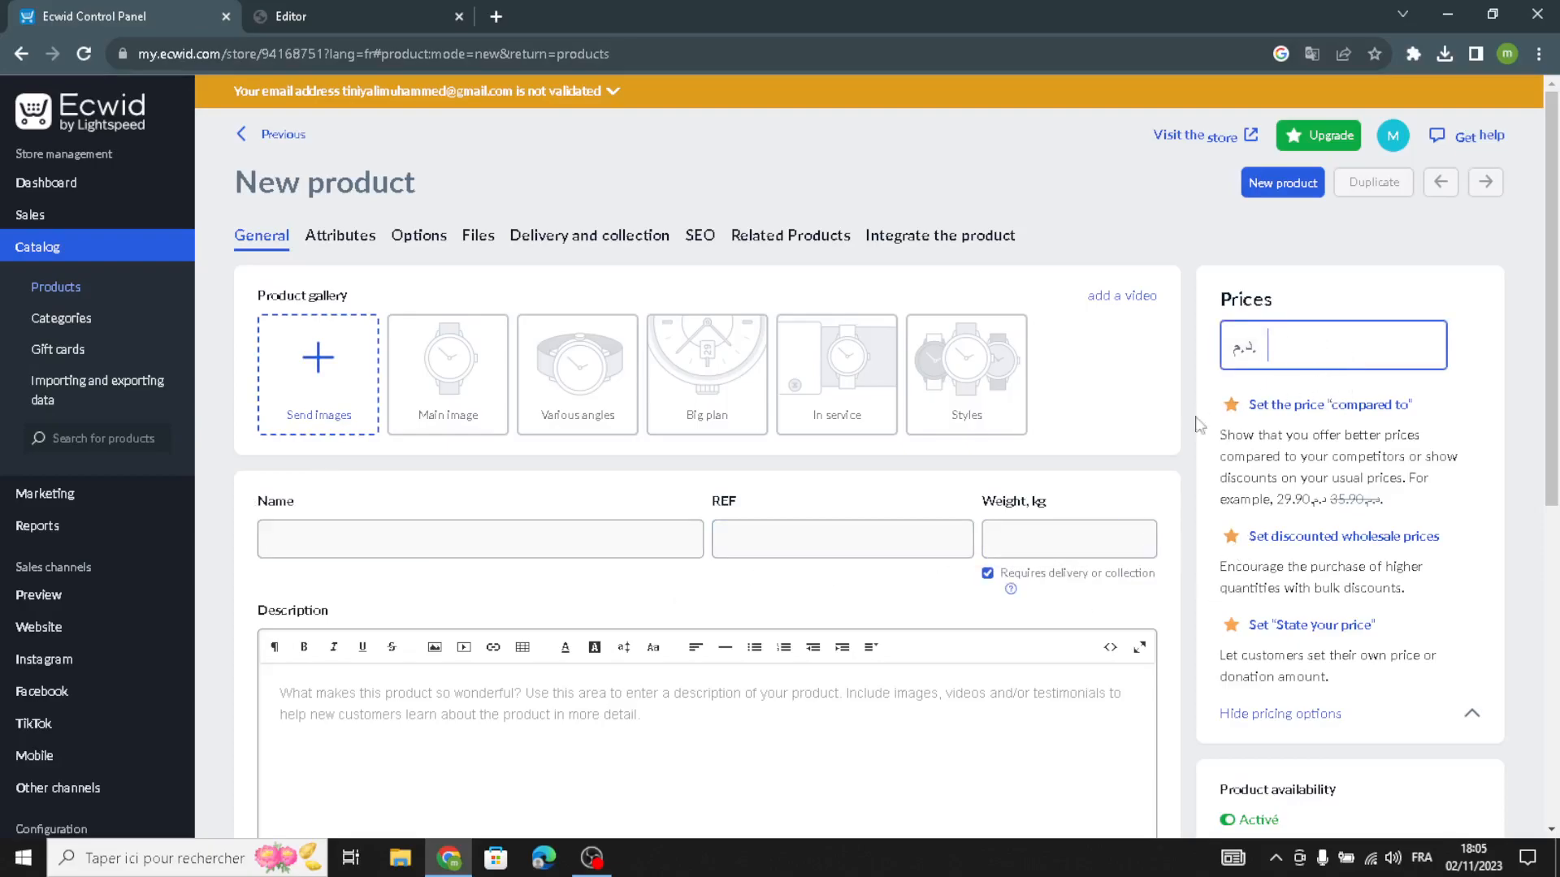
left_click(458, 725)
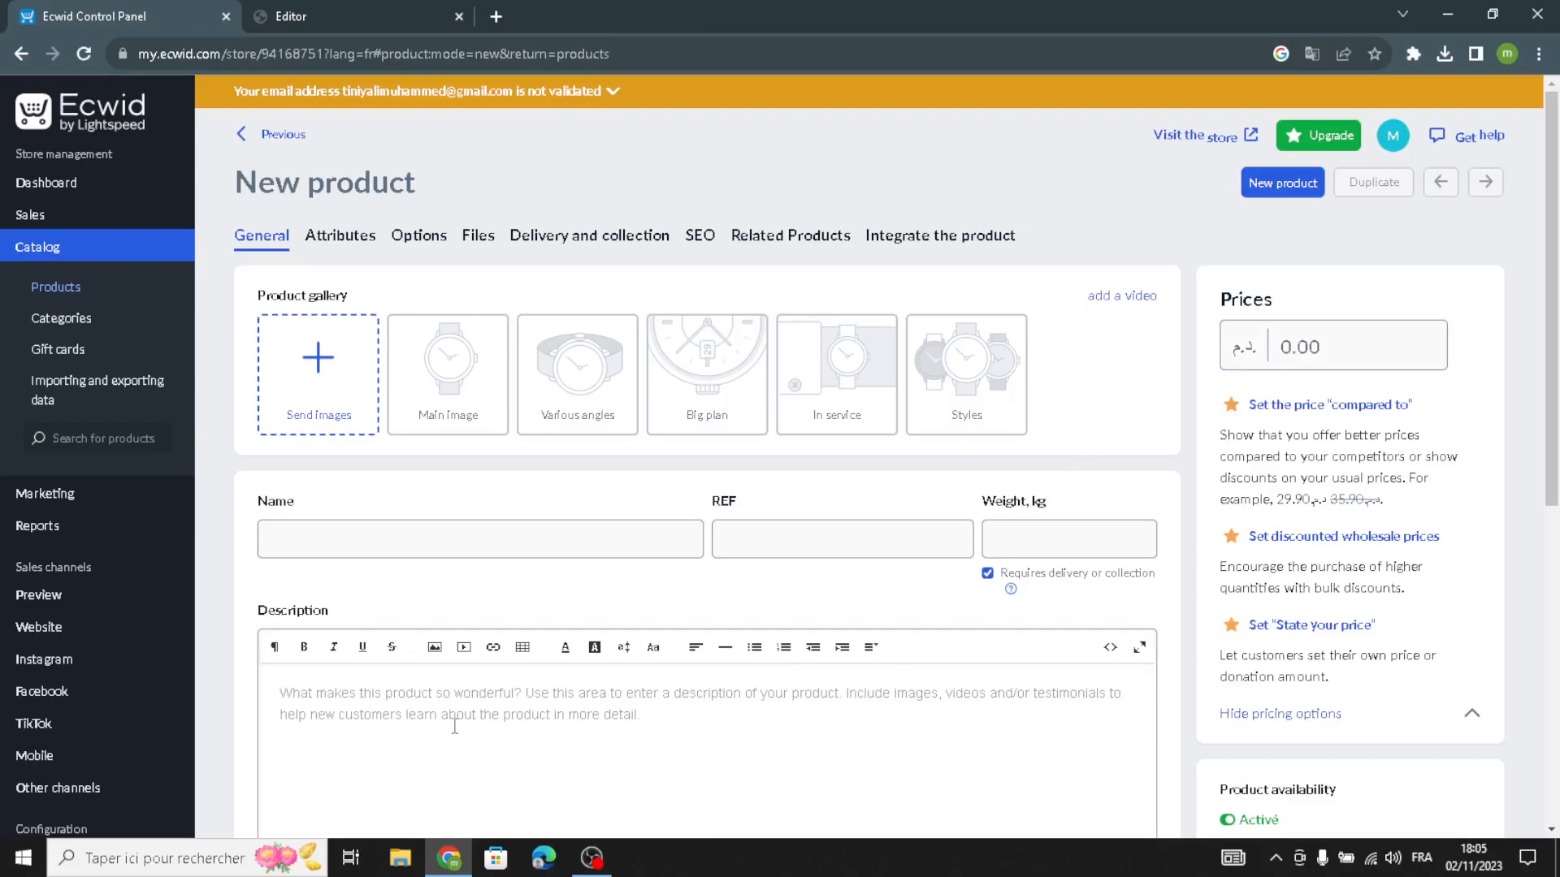
scroll(455, 726, "down", 1)
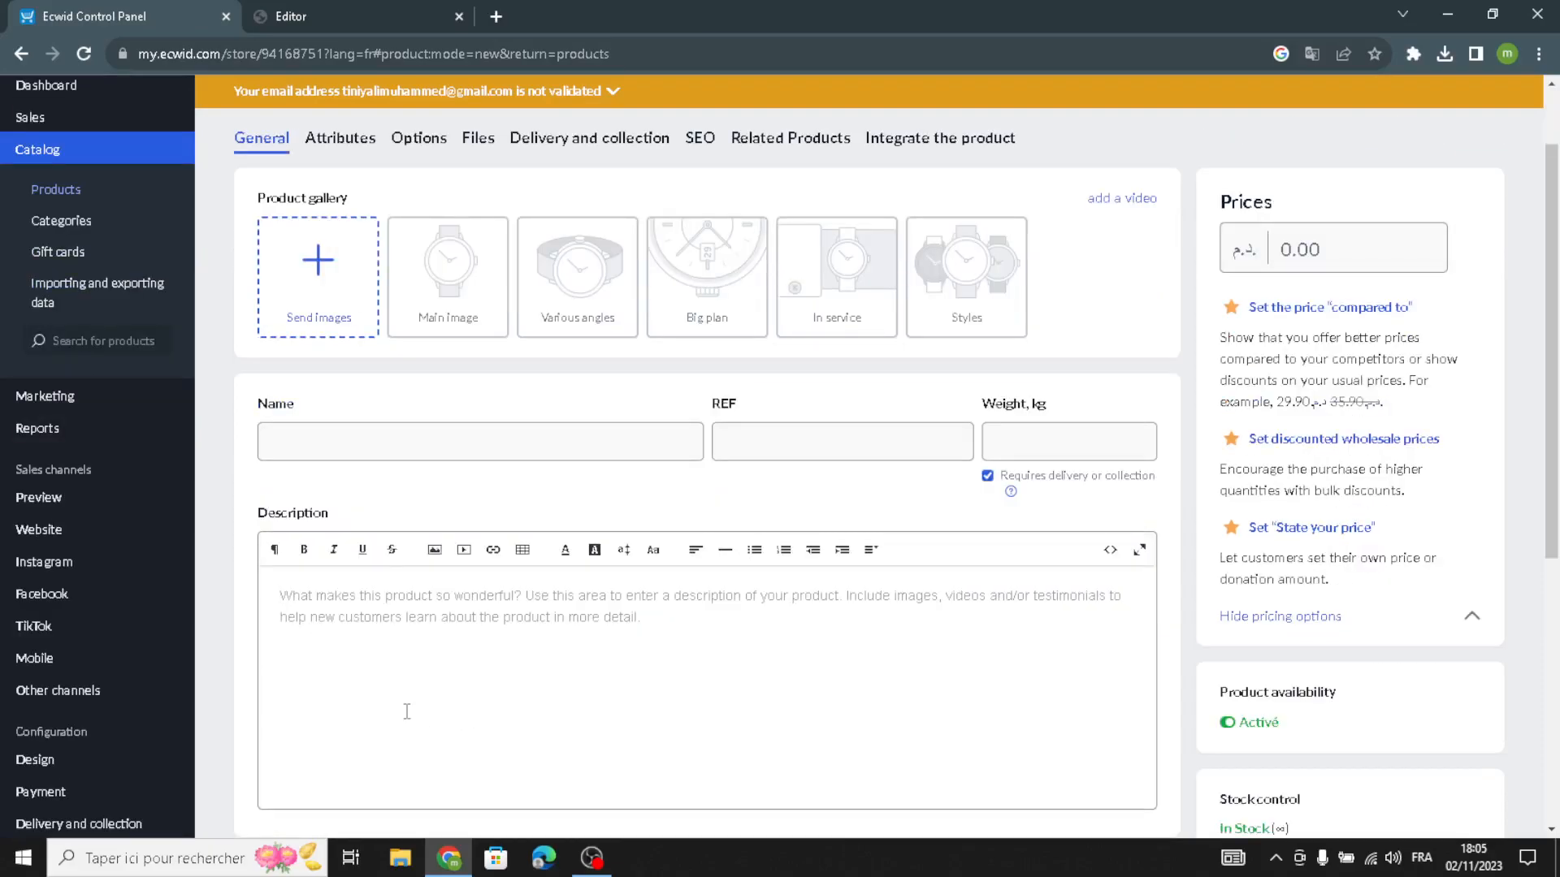
scroll(406, 712, "up", 2)
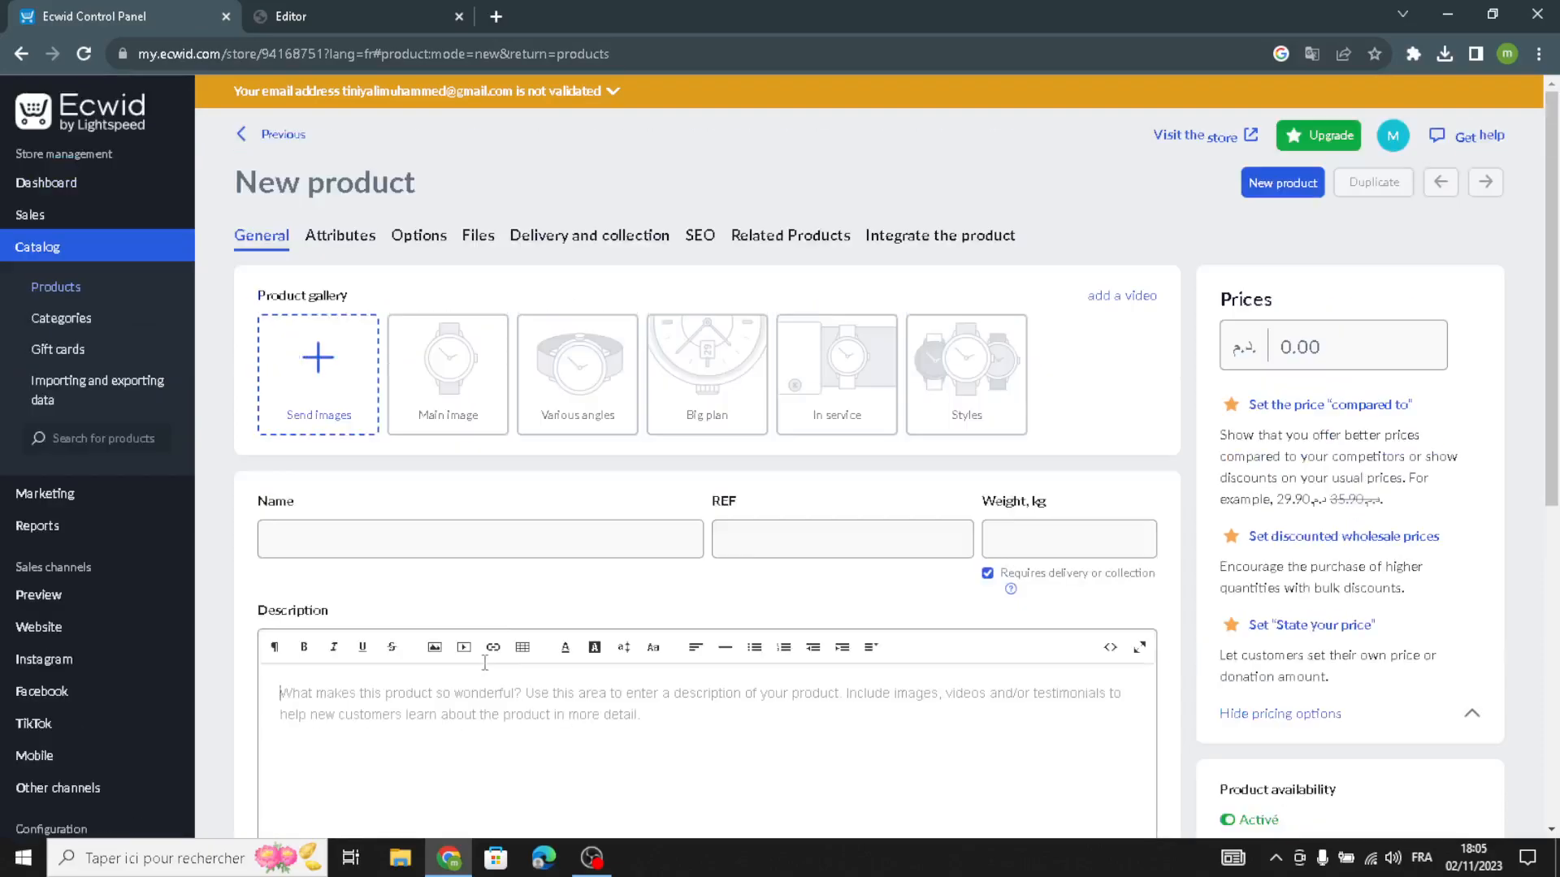
left_click(539, 721)
Return to the site editor and review the Store section's design options, including its title styling
left_click(335, 3)
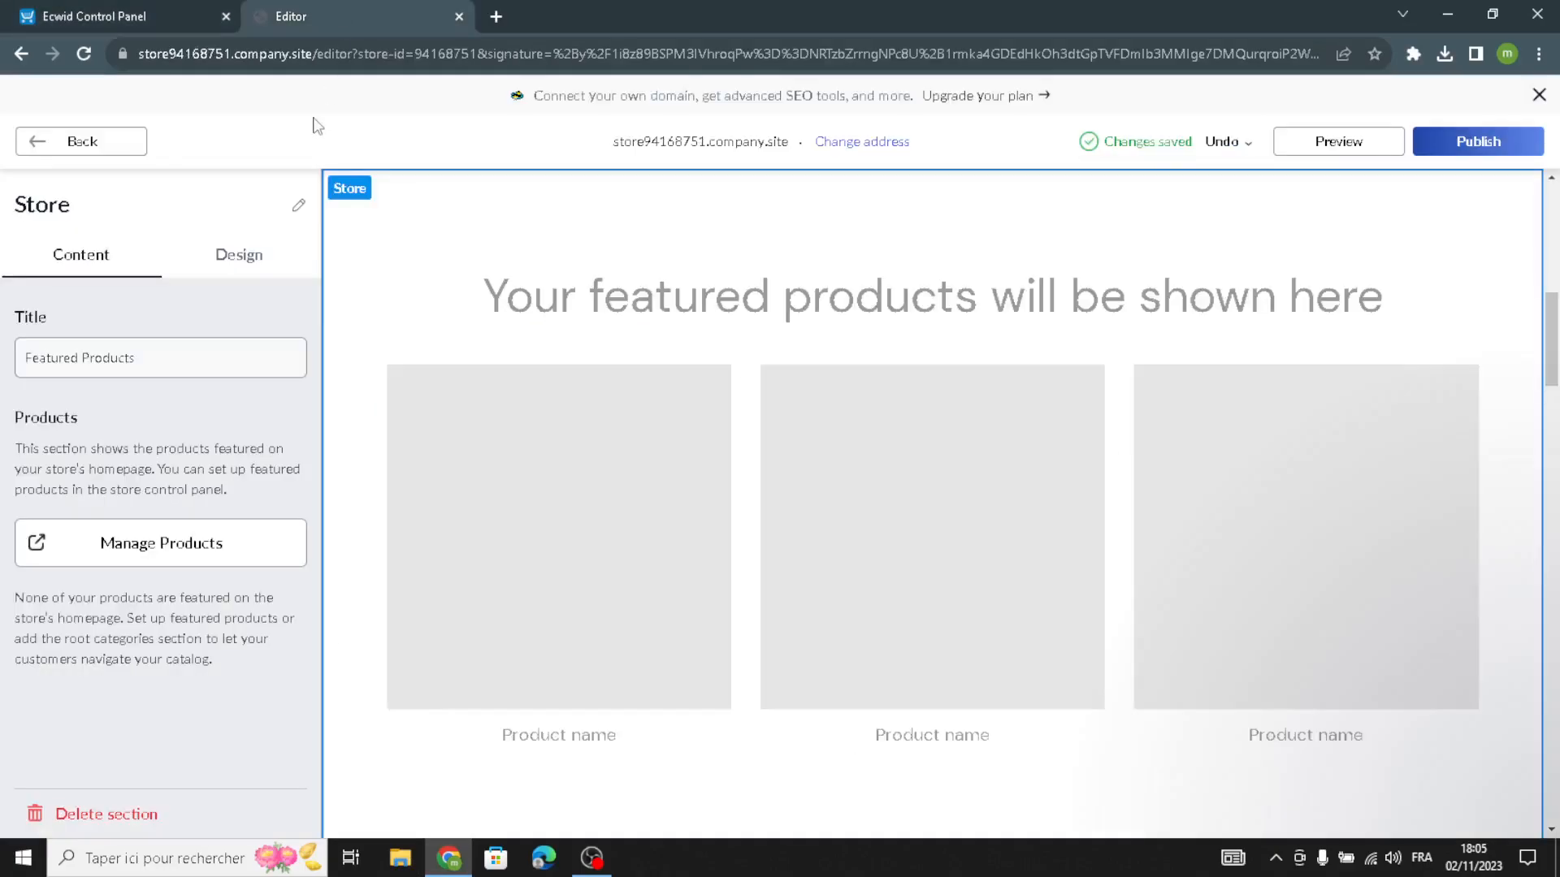
left_click(258, 268)
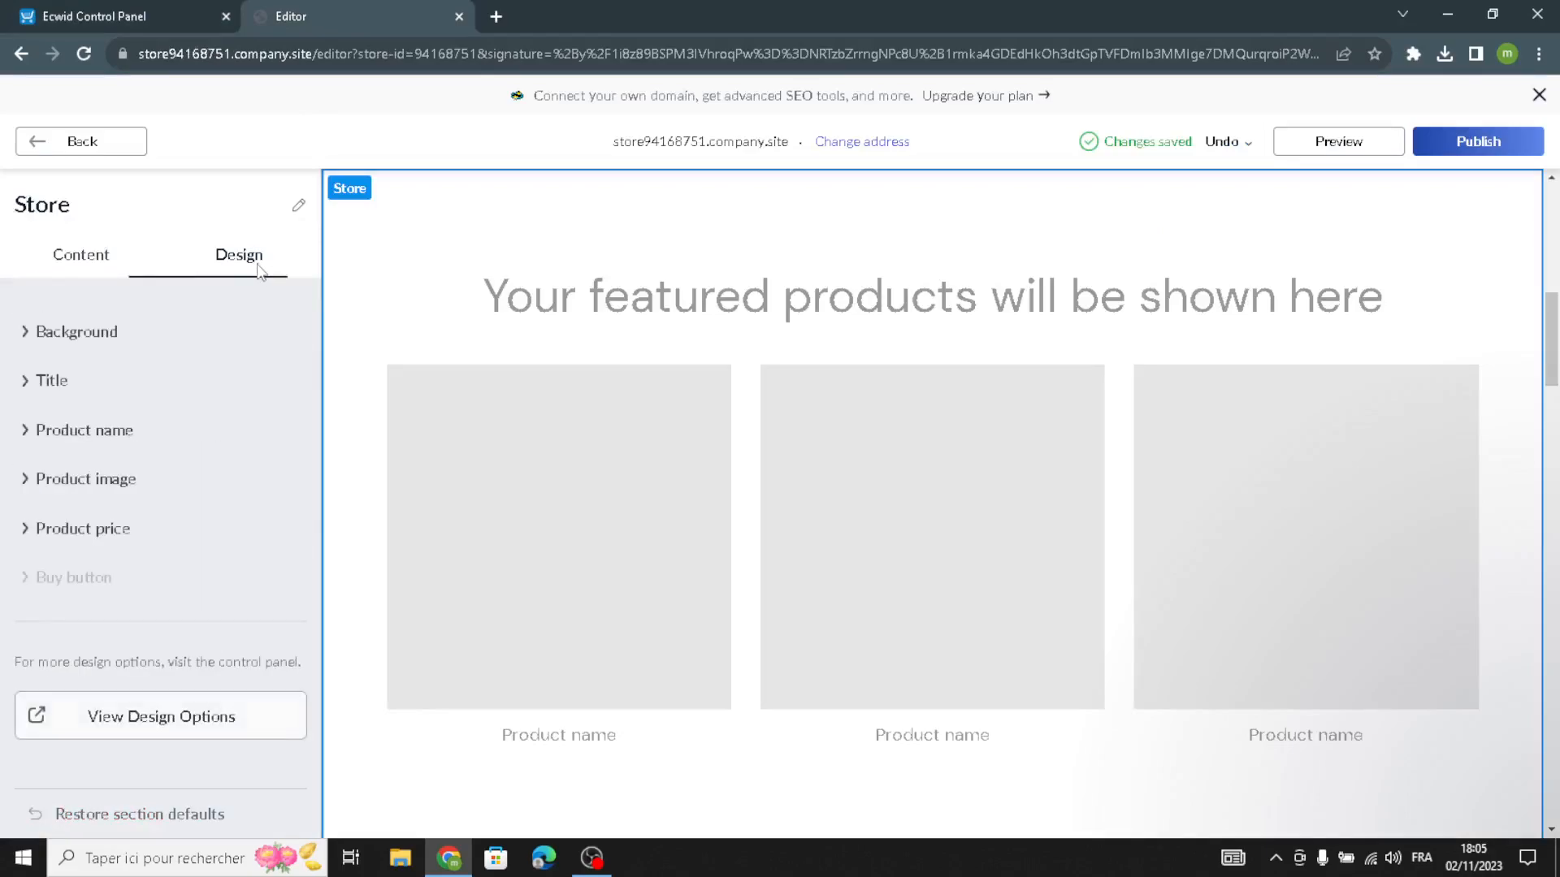
left_click(48, 376)
scroll(82, 455, "down", 5)
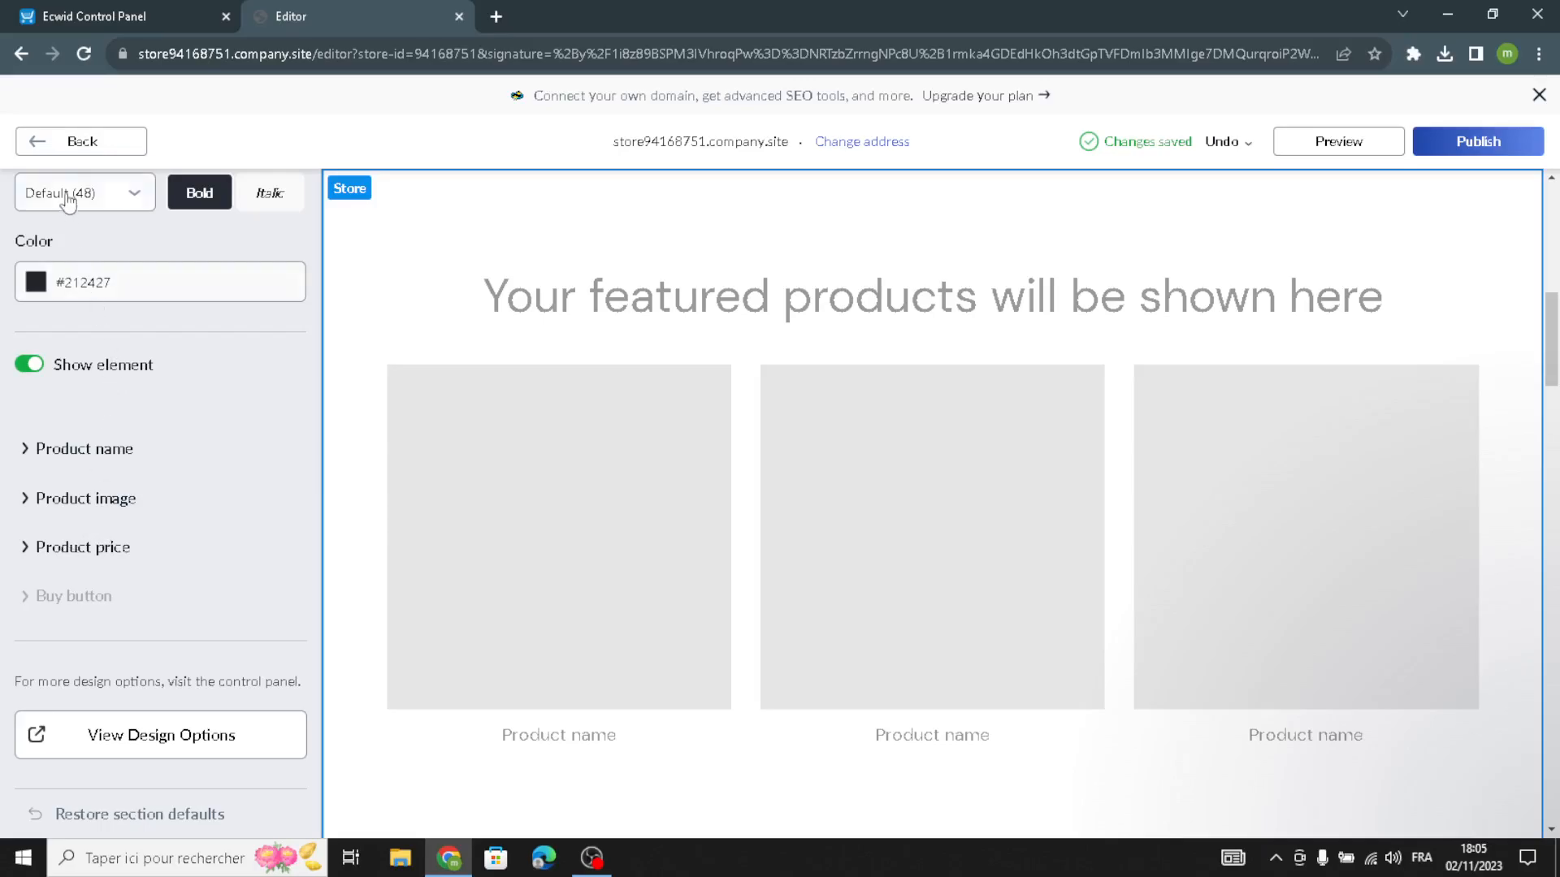
left_click(84, 143)
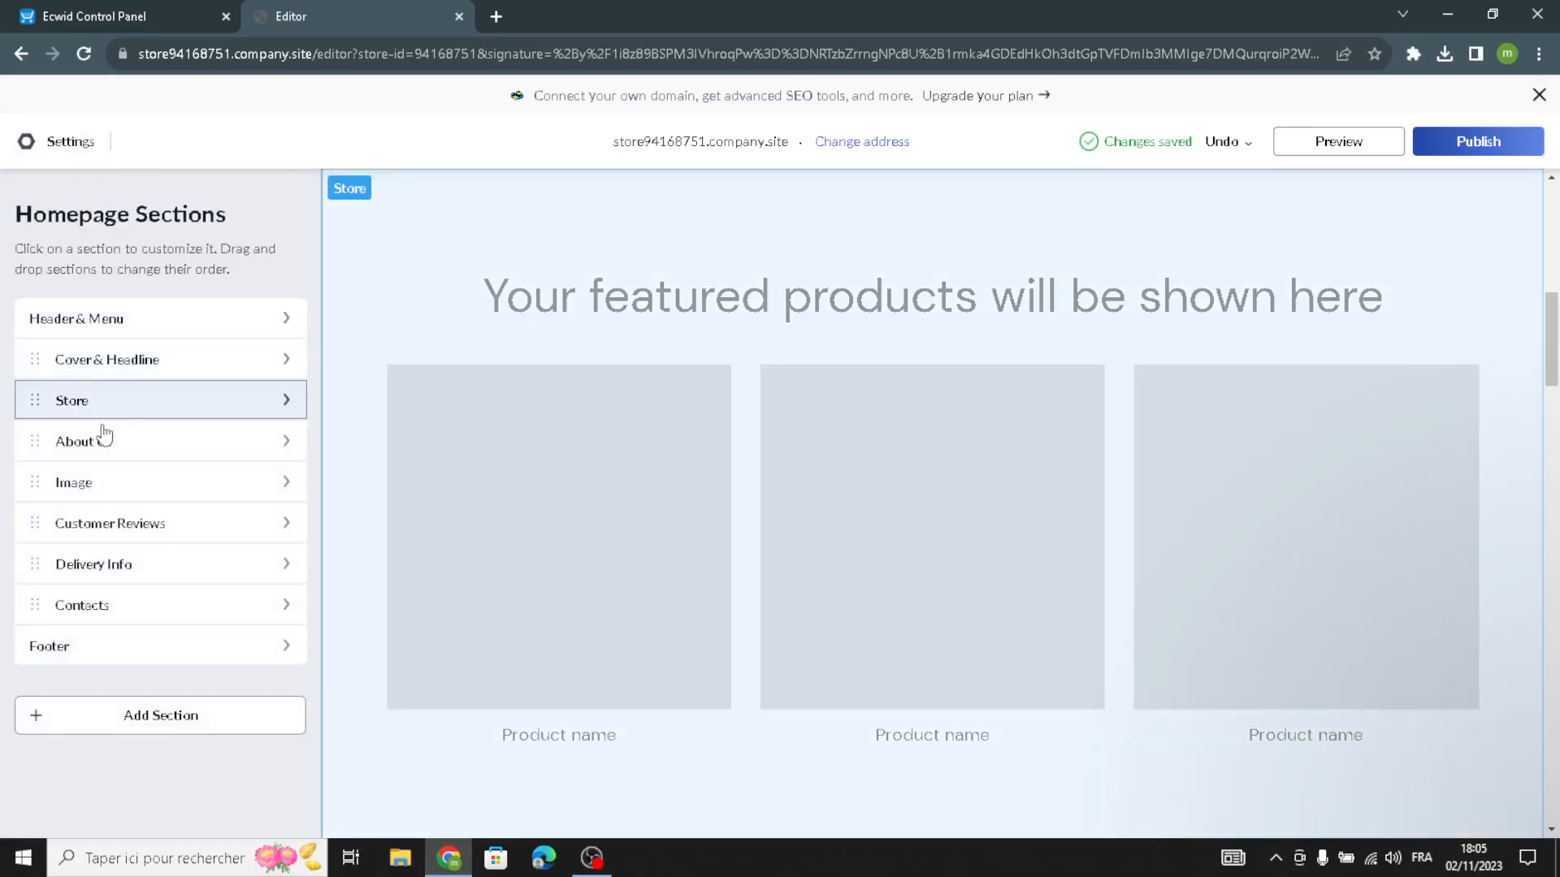
Open the About Us section and review its title, subtitle and description content
left_click(103, 436)
left_click(99, 480)
left_click(124, 347)
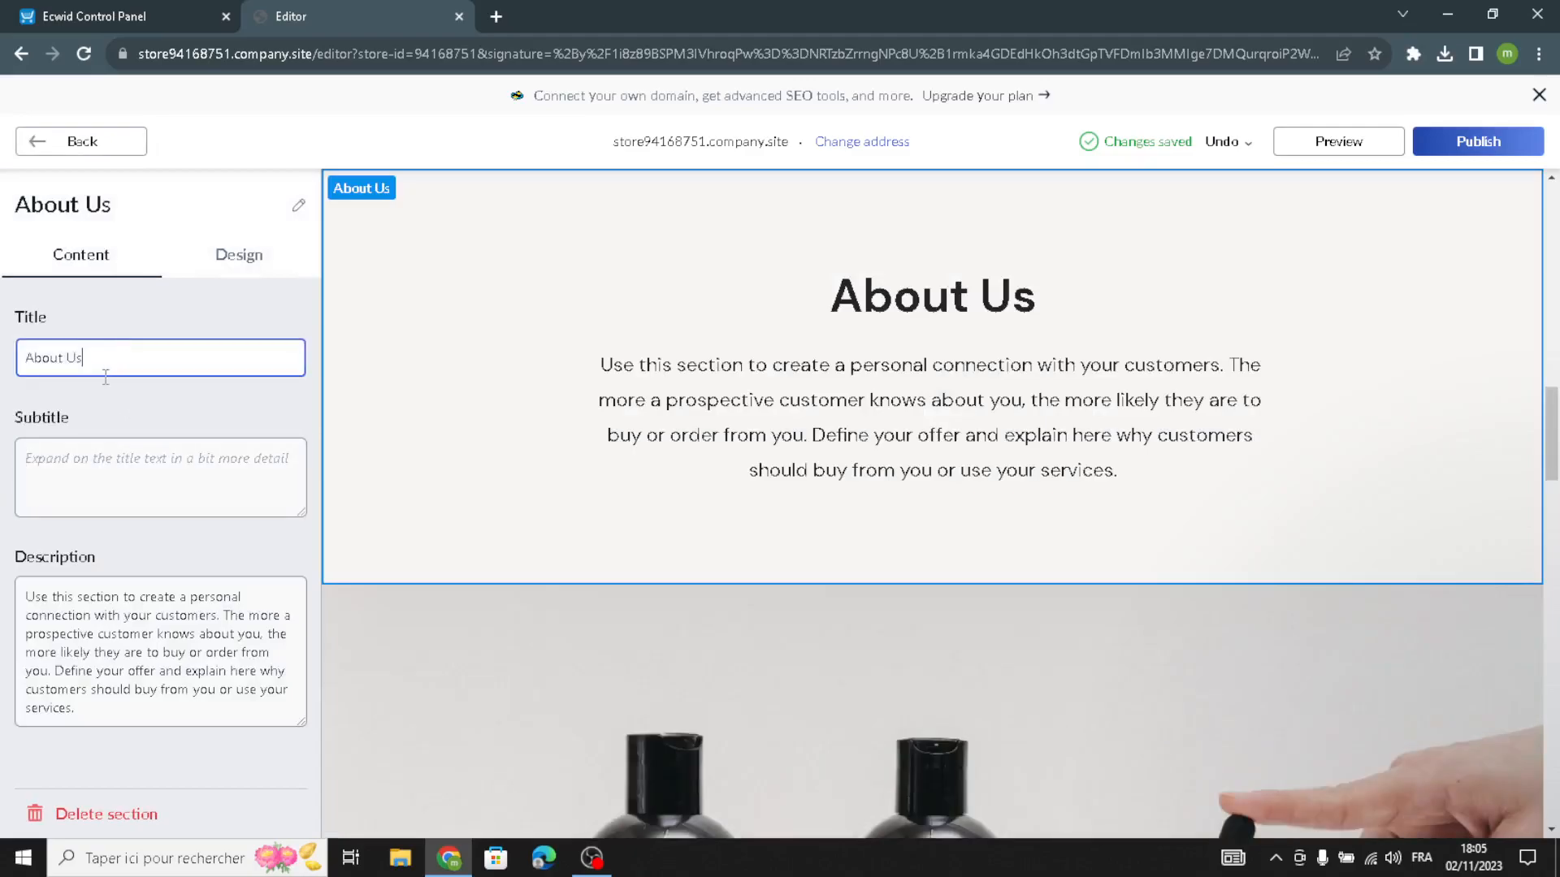
left_click(117, 497)
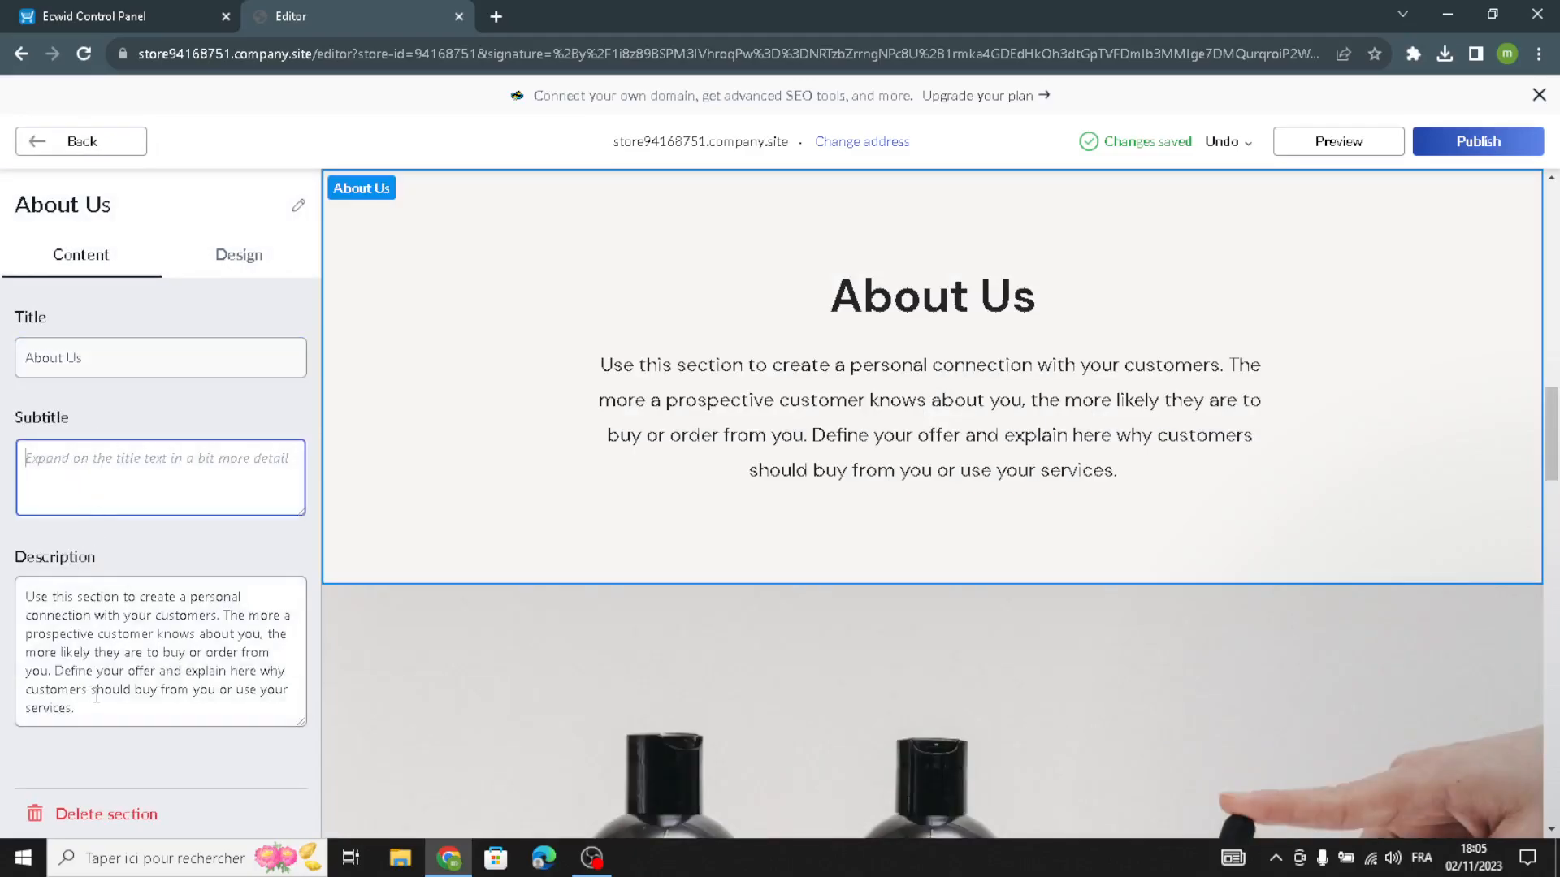
left_click_drag(98, 714, 5, 580)
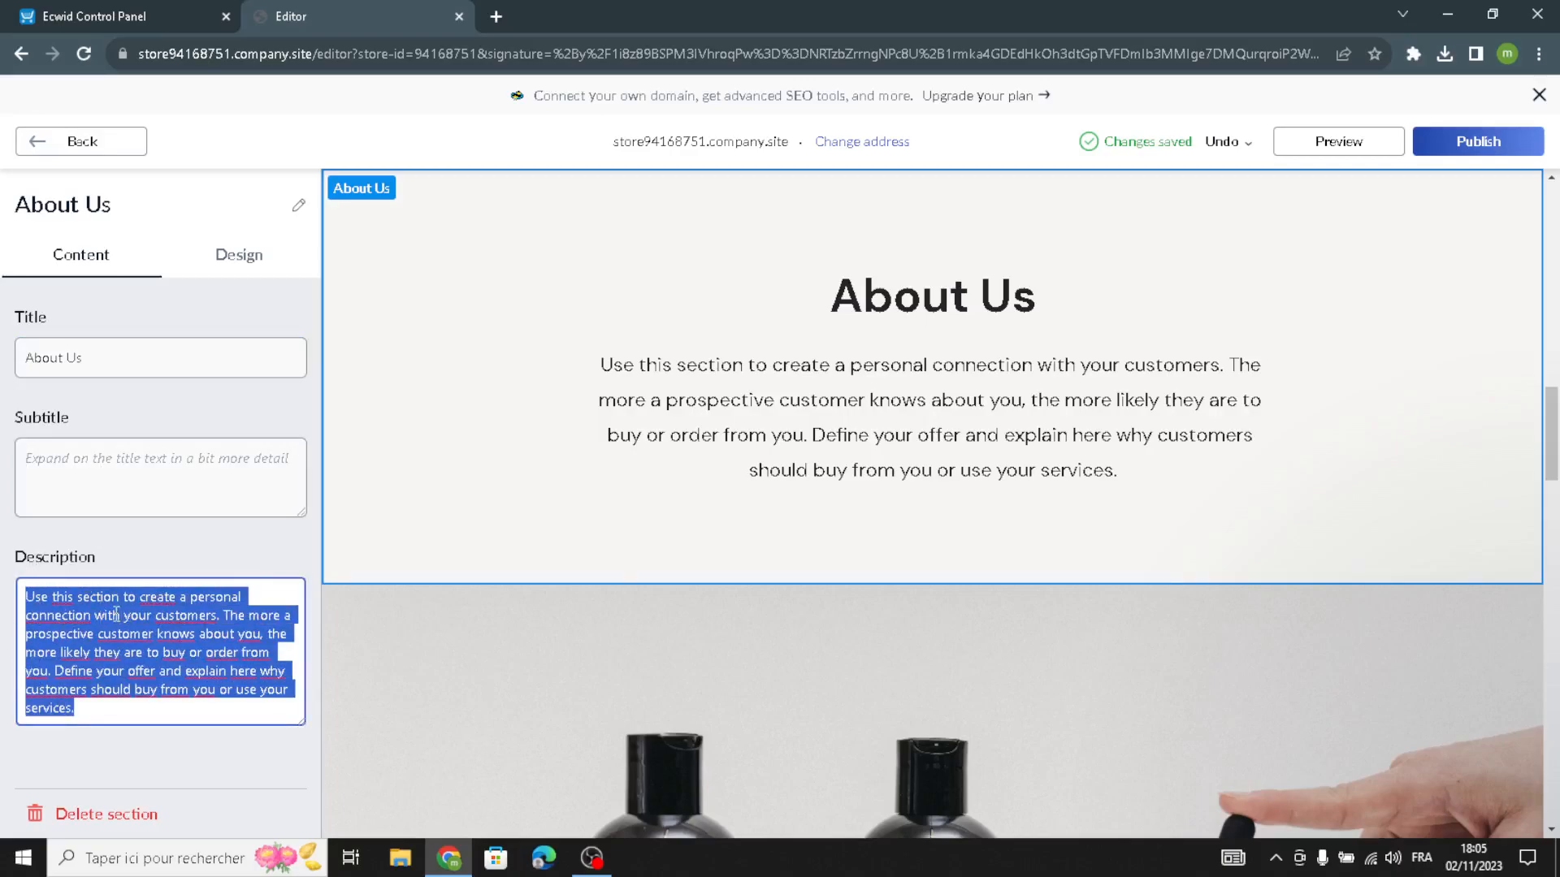
left_click(130, 721)
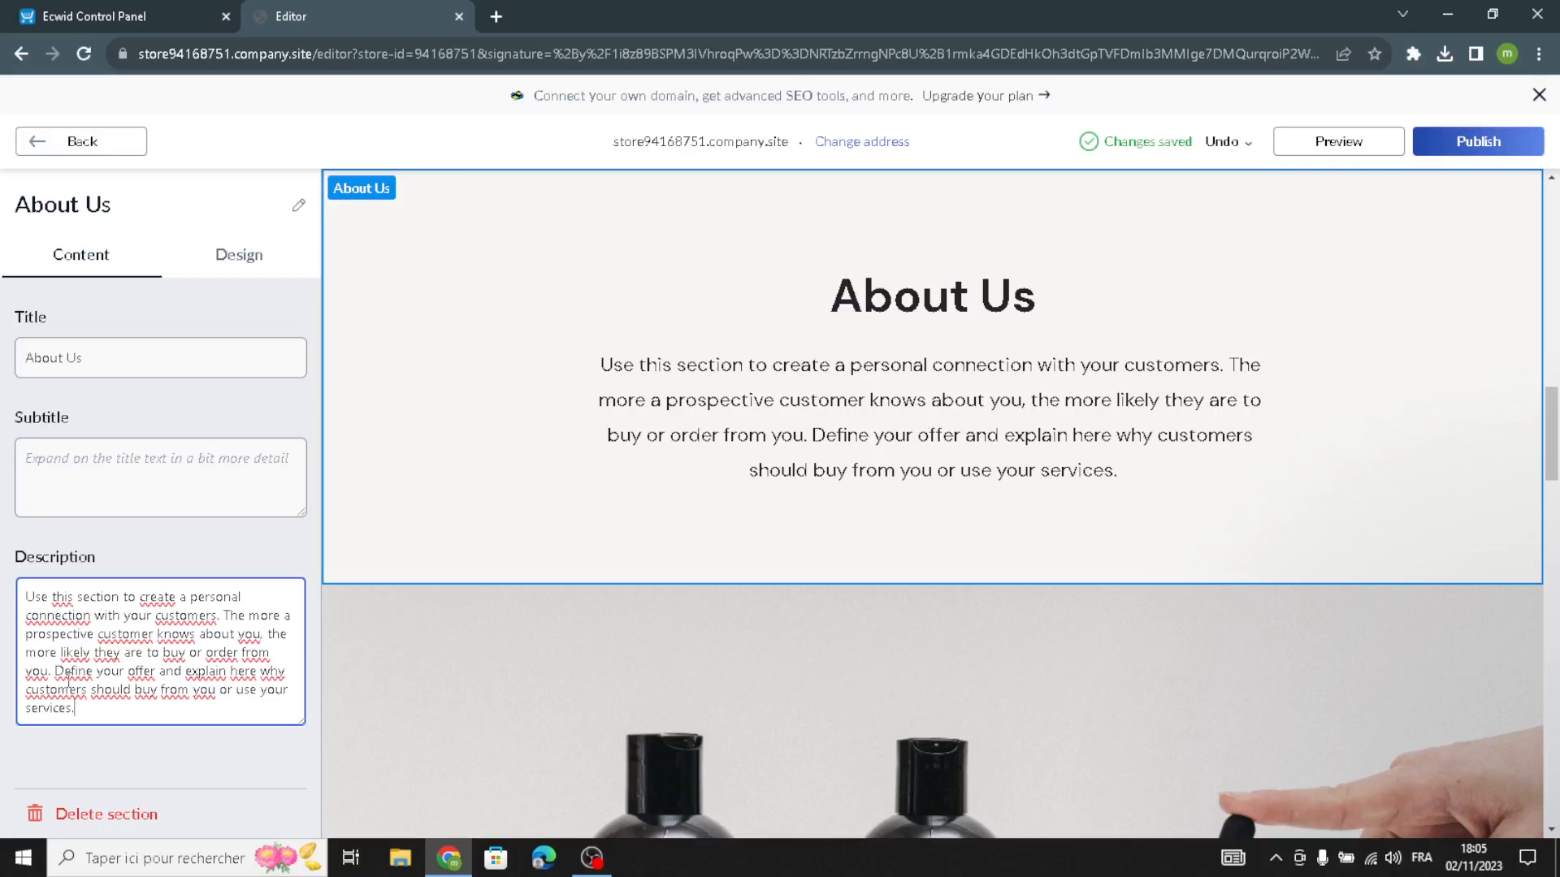
left_click_drag(91, 712, 5, 608)
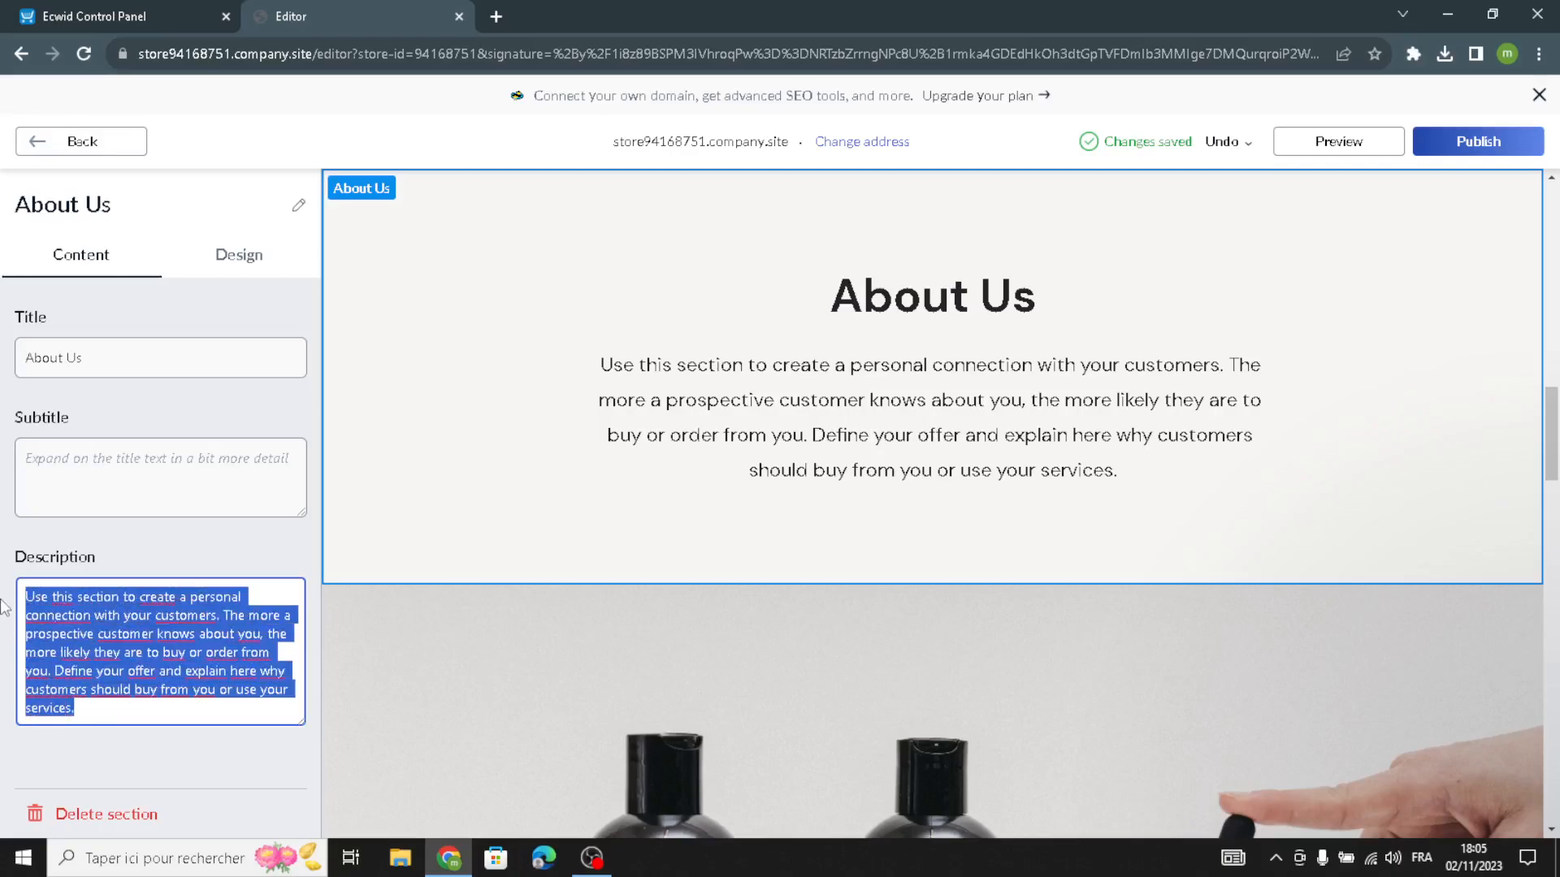
left_click(81, 549)
left_click_drag(93, 724, 10, 577)
left_click(93, 743)
left_click_drag(77, 727, 3, 554)
left_click(167, 515)
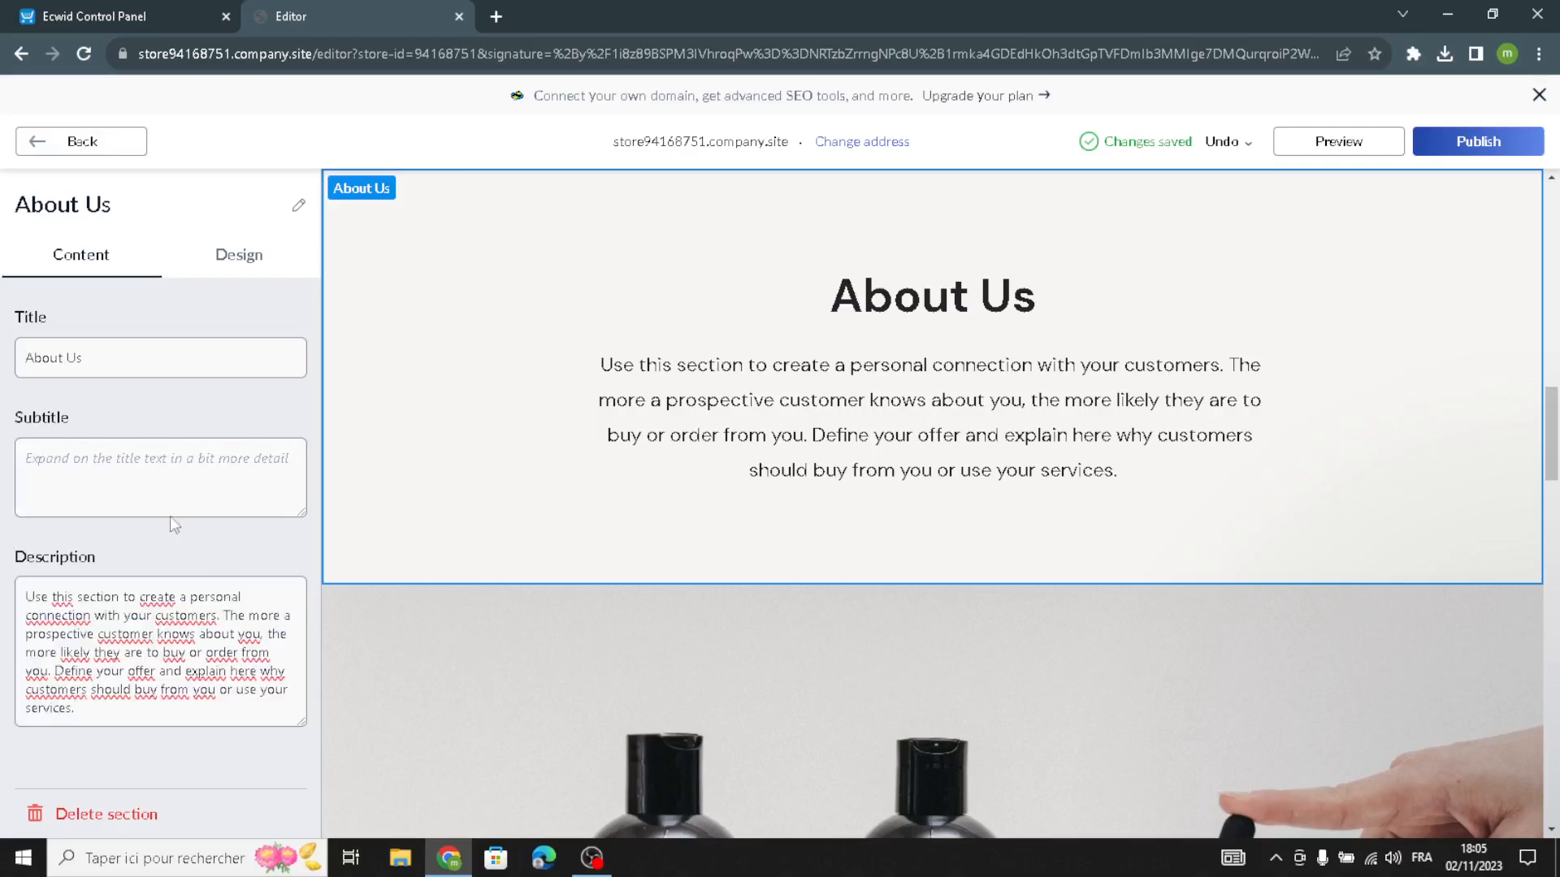
Set the About Us section to the layout with the title beside the description and give it a solid #B0C3B7 background
left_click(242, 256)
left_click(123, 372)
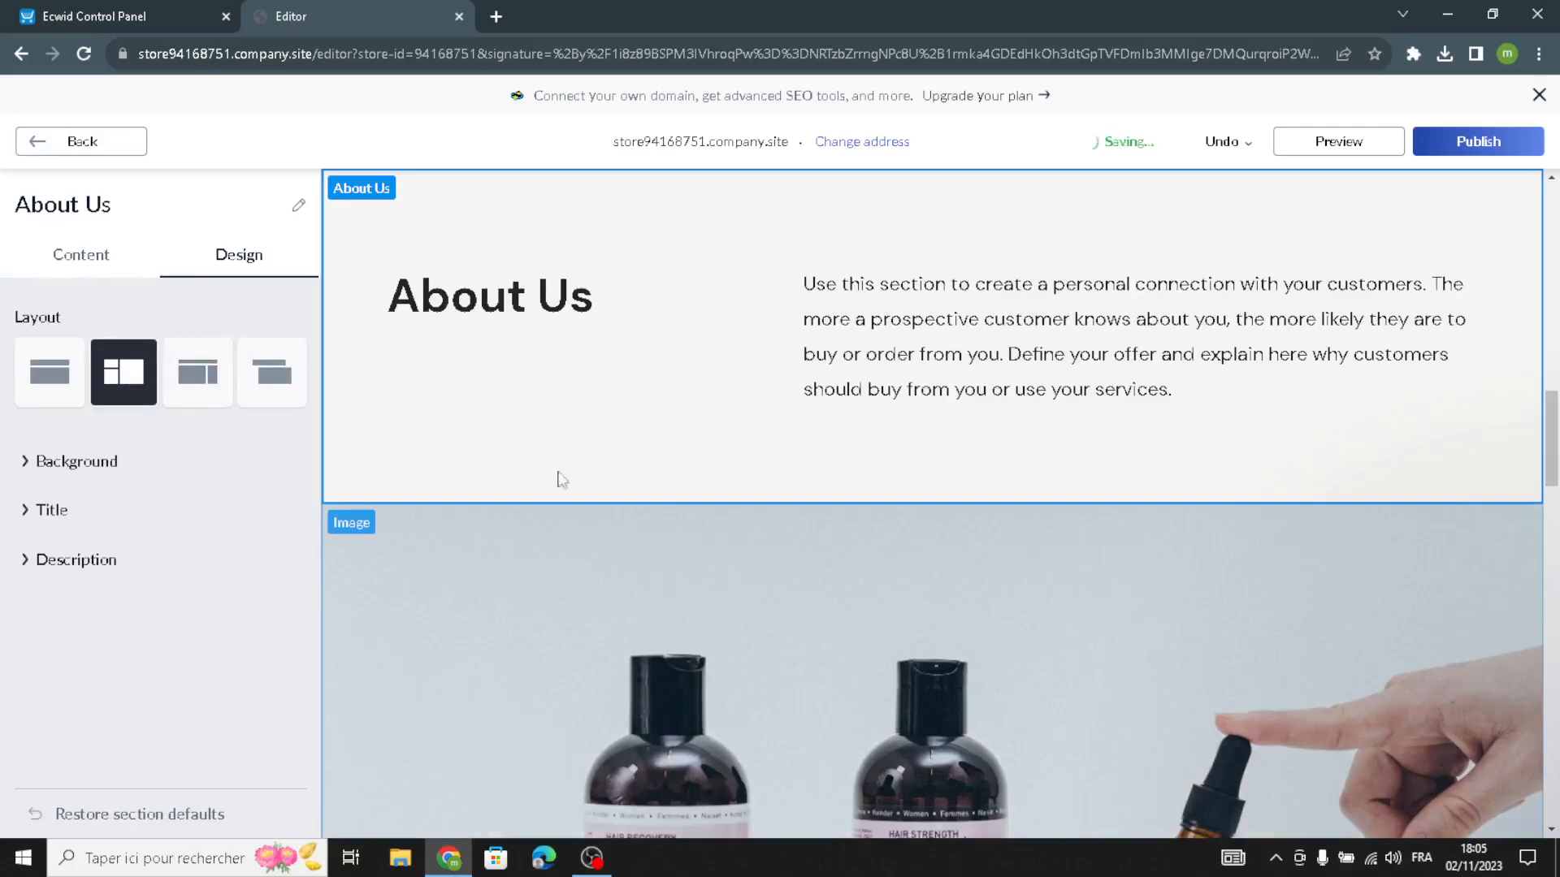
scroll(452, 414, "up", 1)
left_click(31, 471)
left_click(45, 650)
left_click(210, 699)
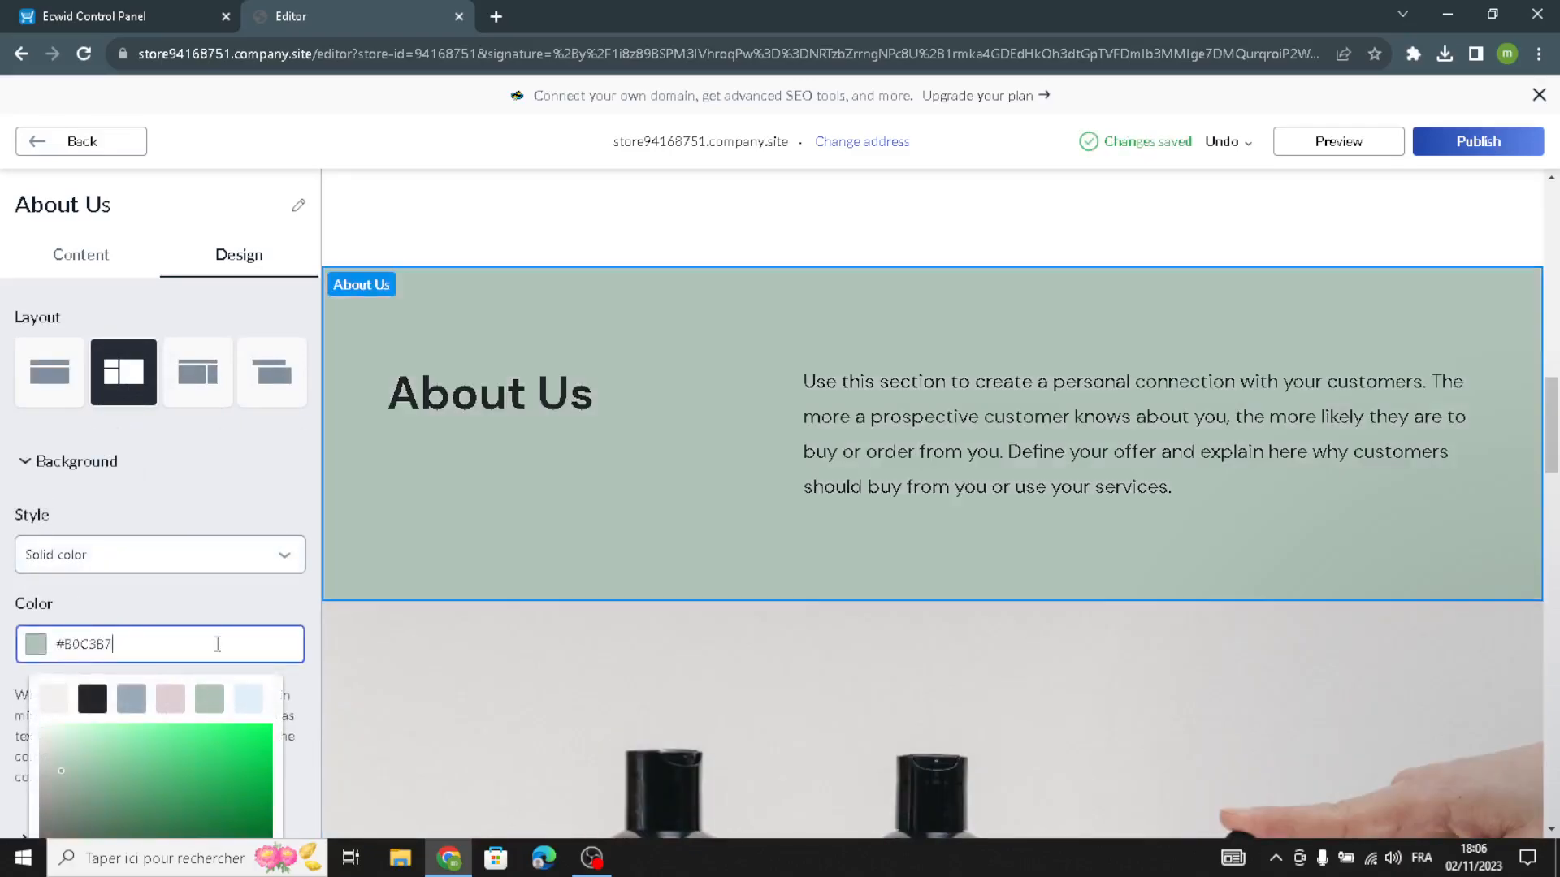
left_click(213, 602)
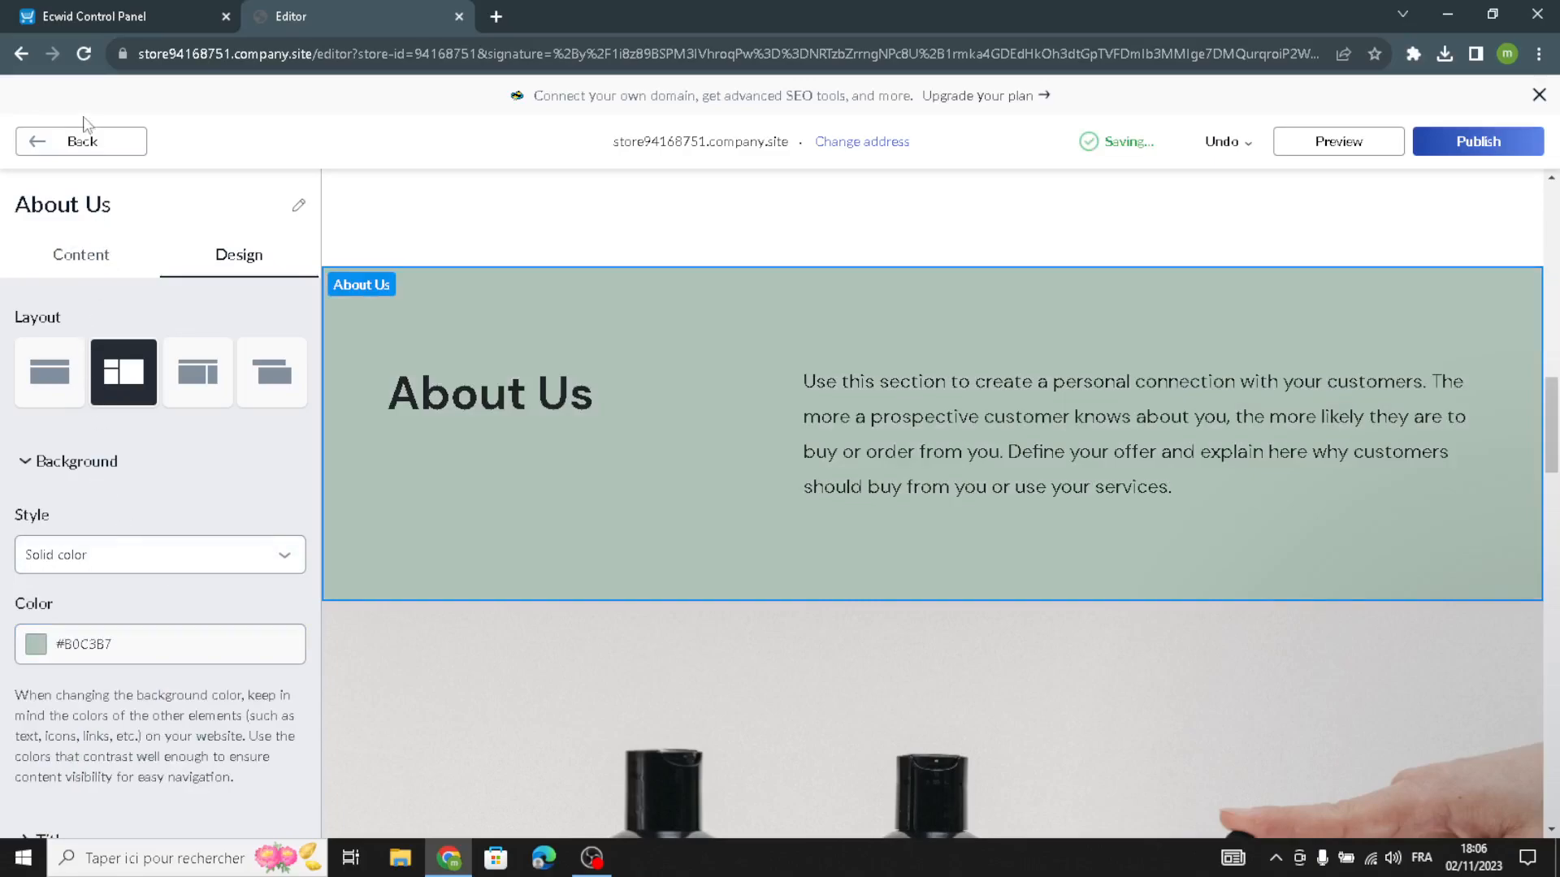
Open the Image section and set its layout to an inset image on a coloured background with the text column beside it
left_click(85, 147)
left_click(95, 499)
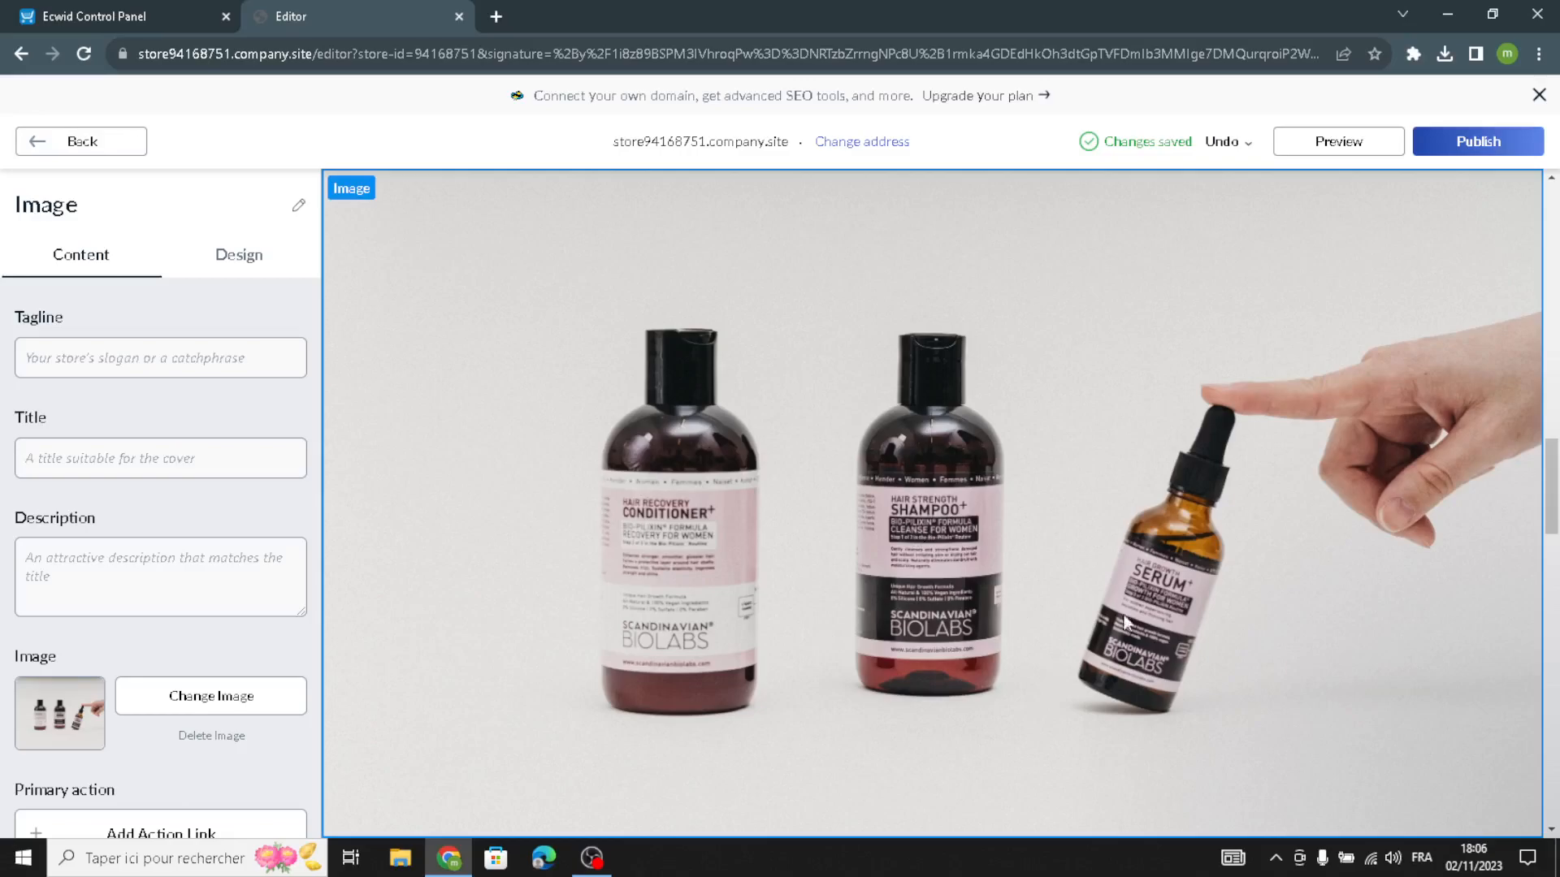
left_click(90, 553)
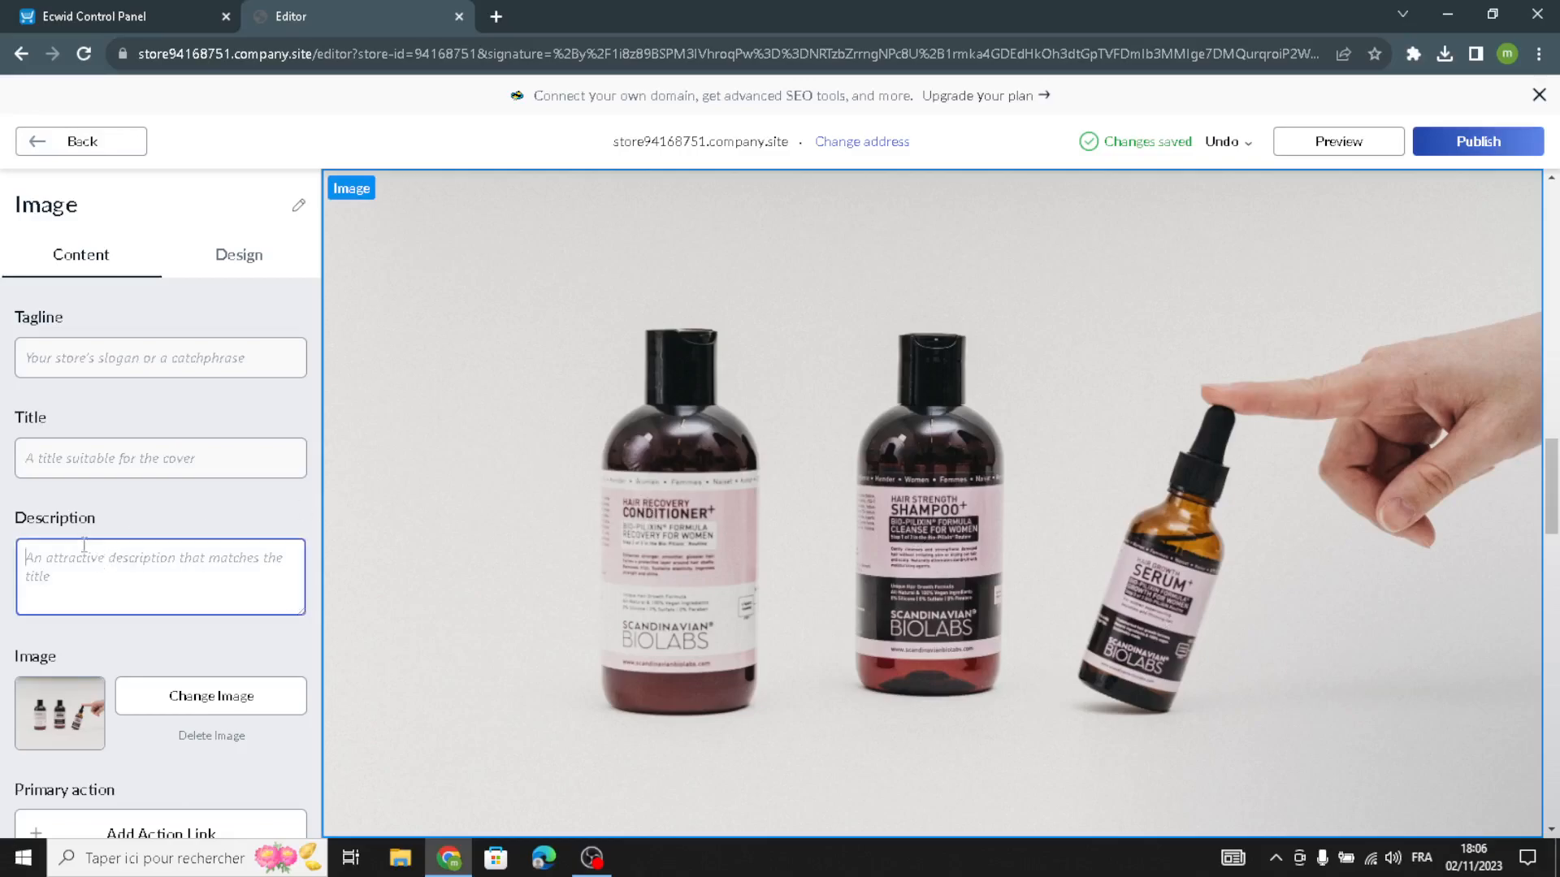
left_click(93, 461)
left_click(252, 276)
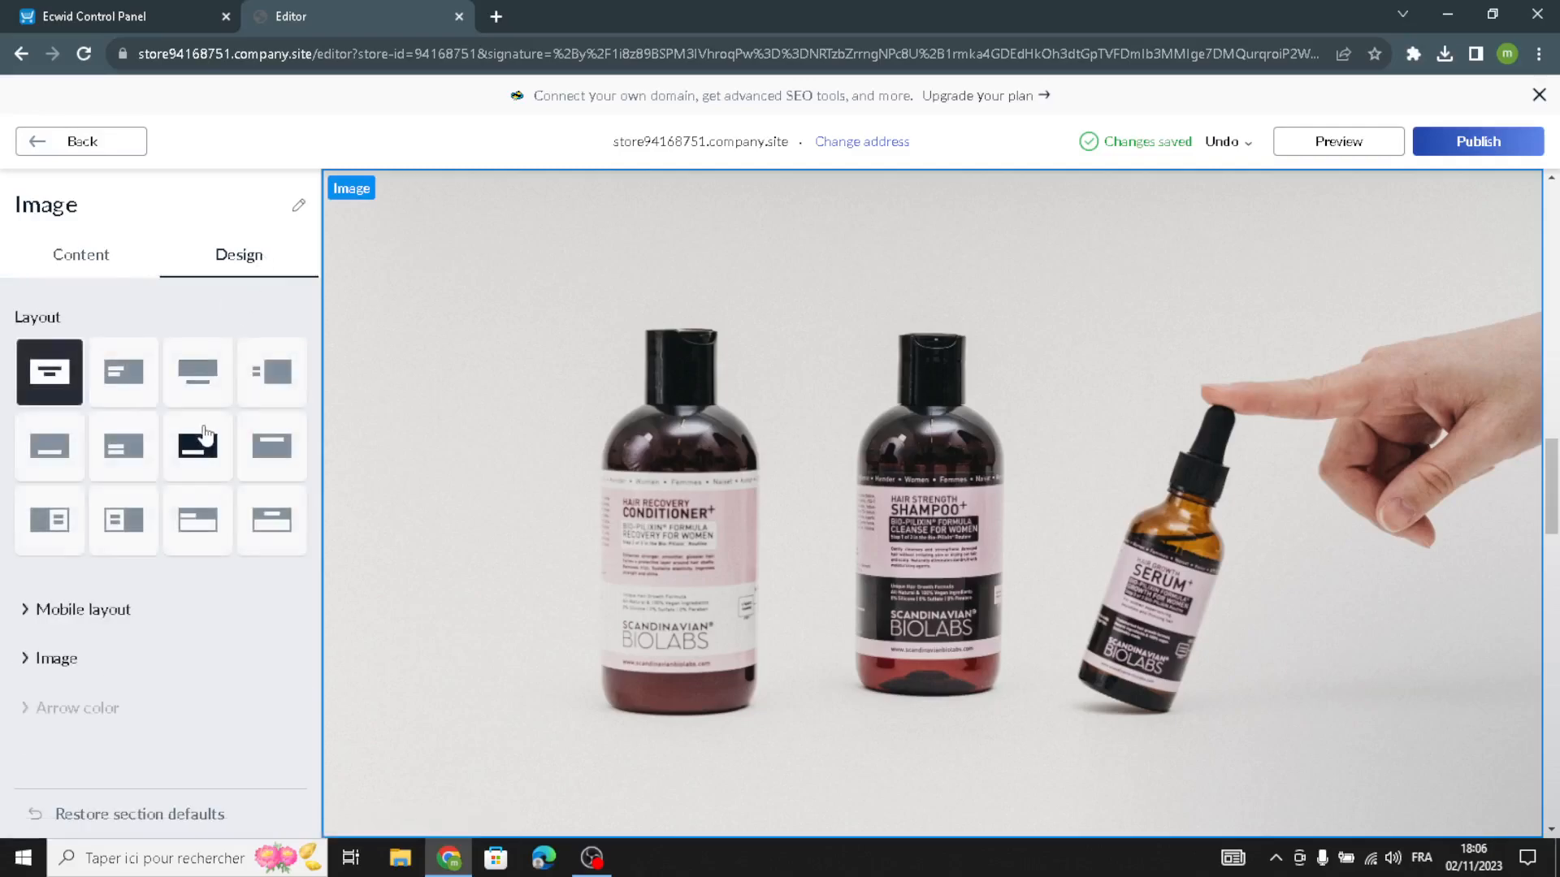
left_click(247, 386)
left_click(197, 446)
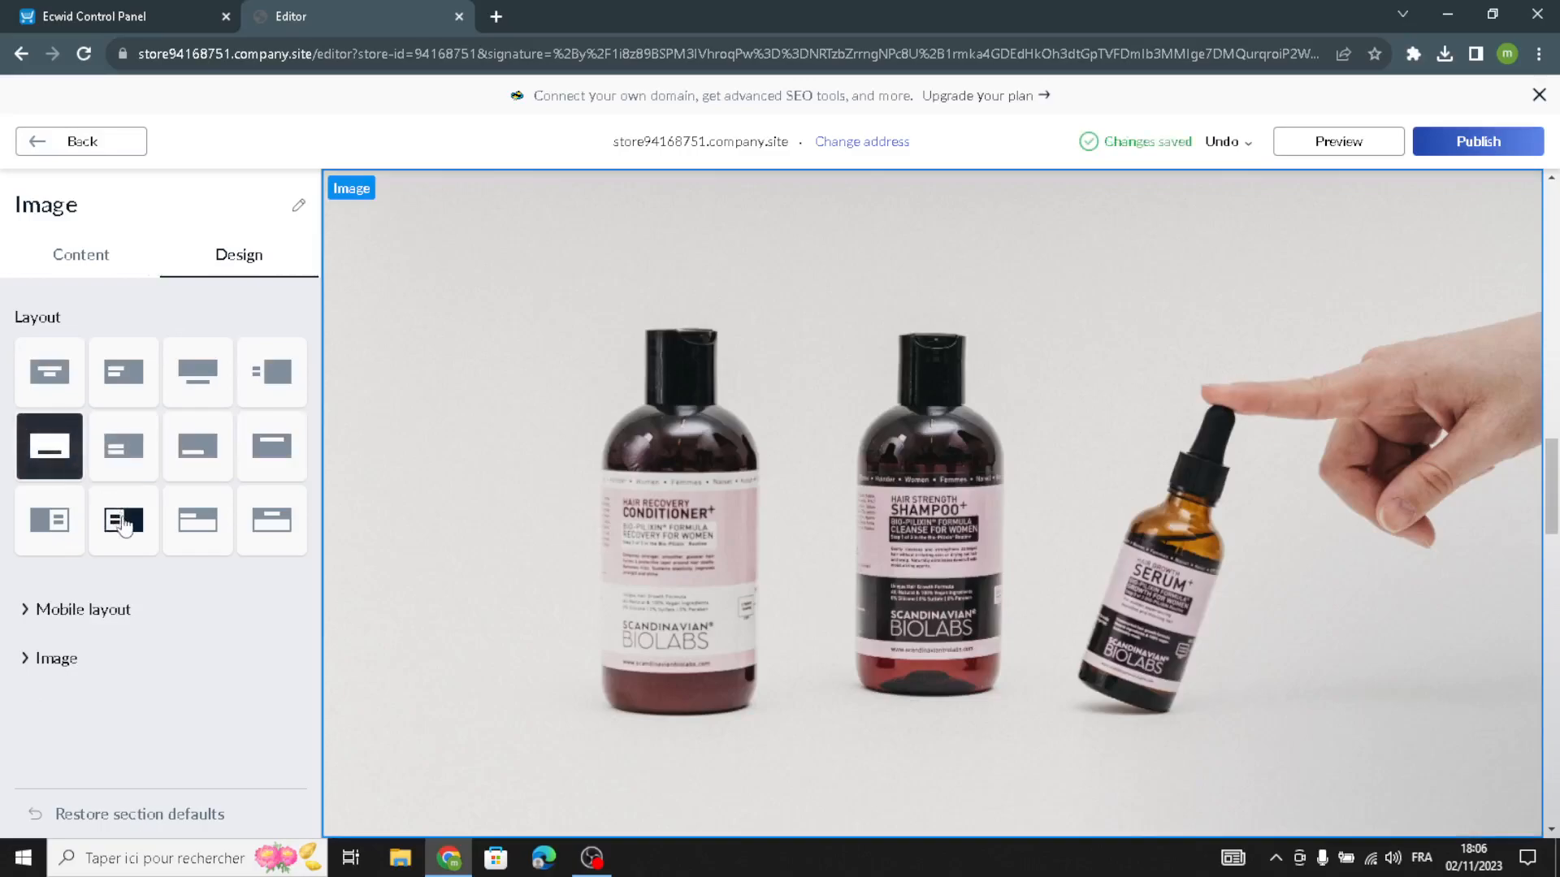
left_click(71, 528)
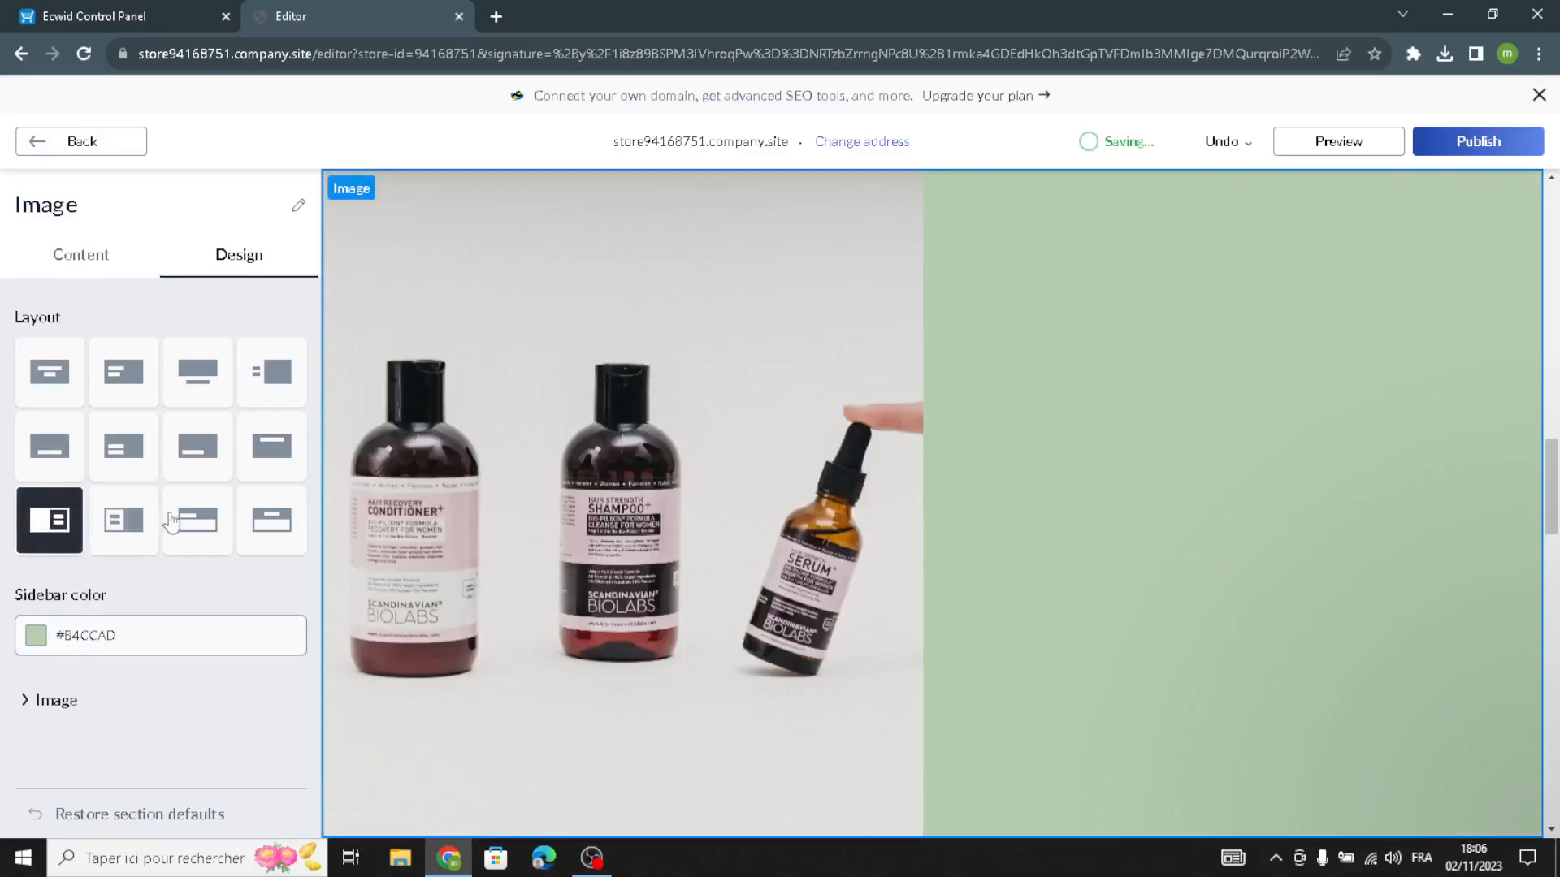
left_click(271, 398)
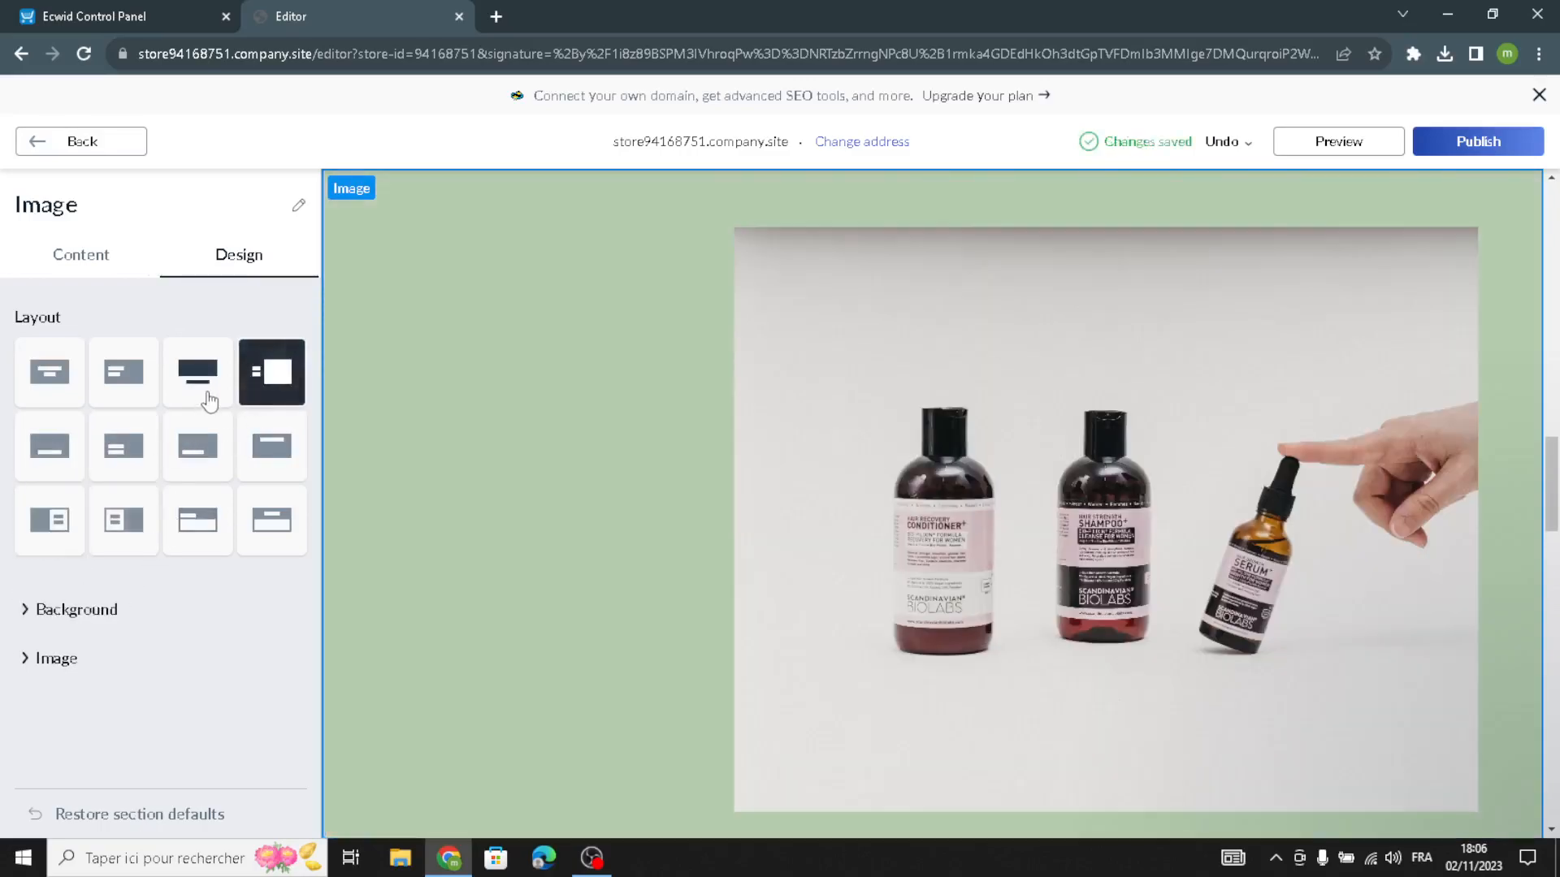
Open the Customer Reviews section and set its title to "Customer review"
left_click(69, 154)
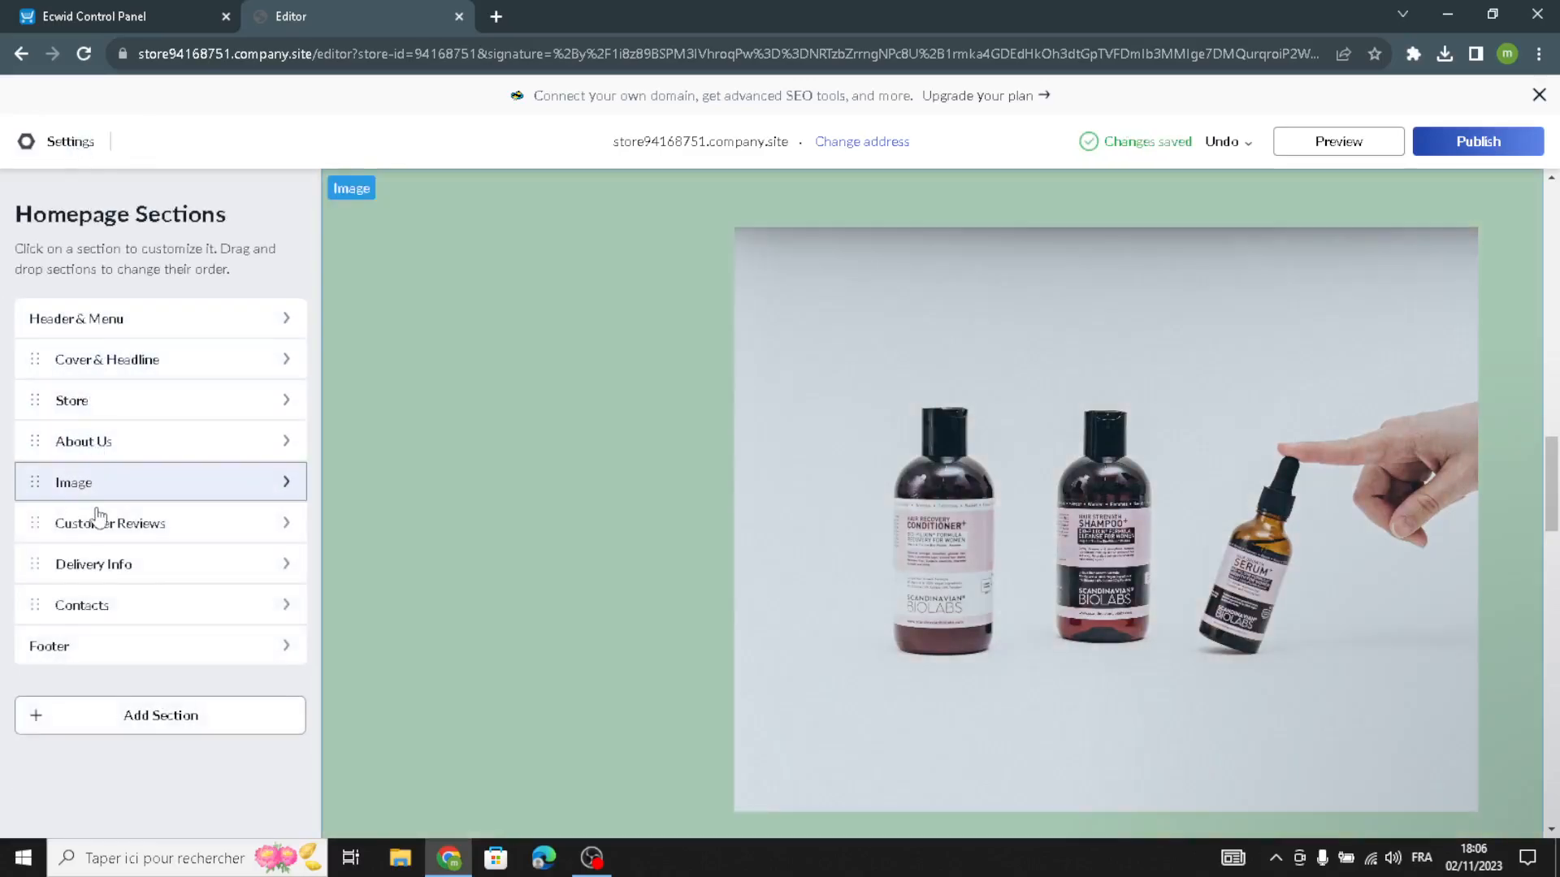
left_click(99, 531)
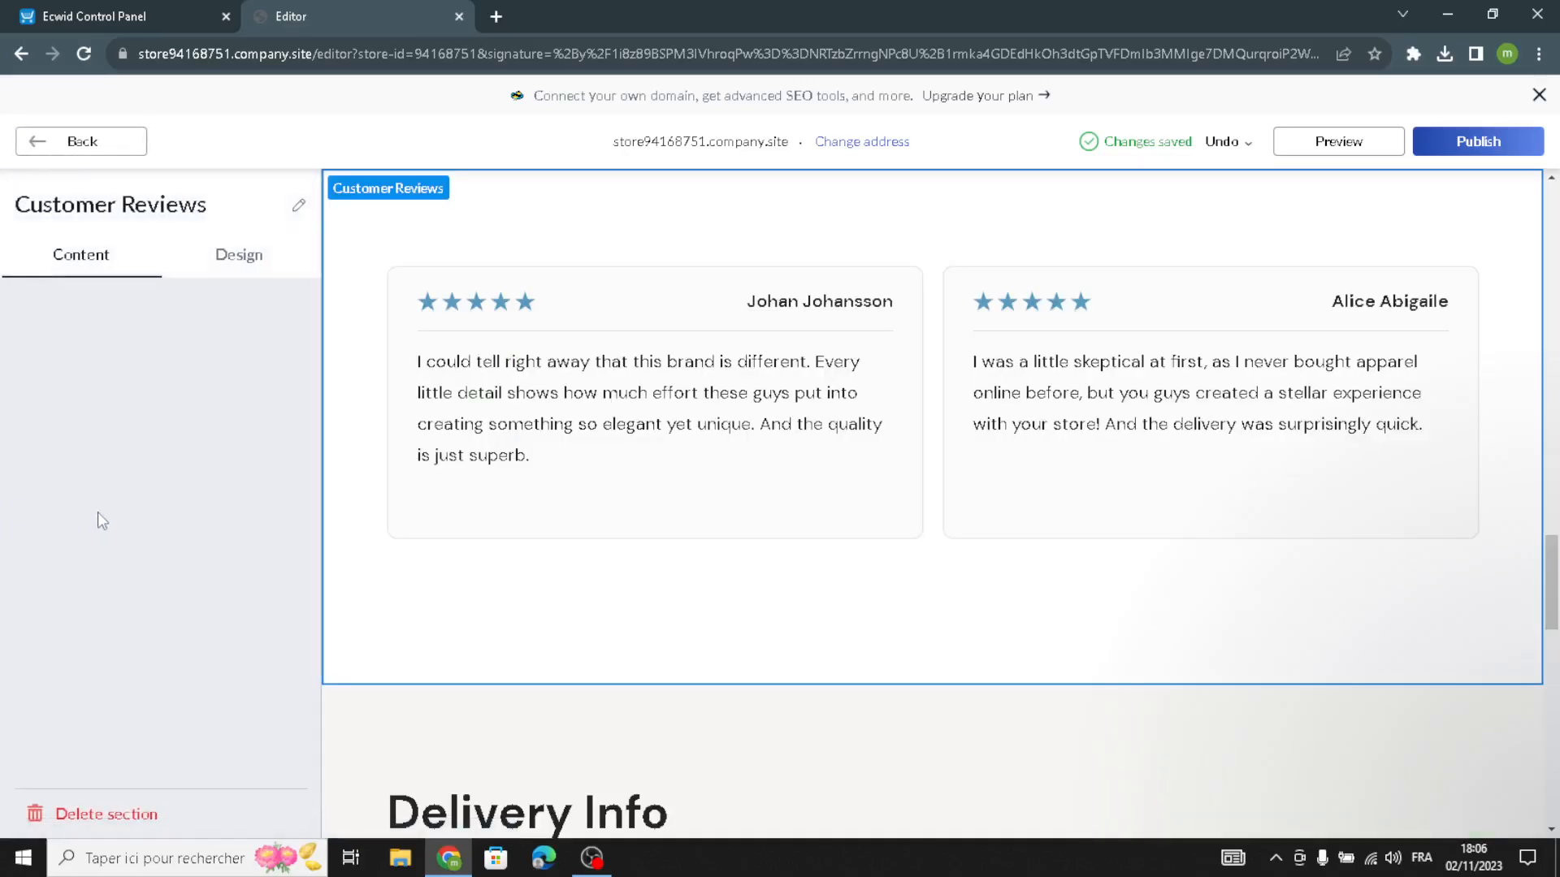
left_click(193, 363)
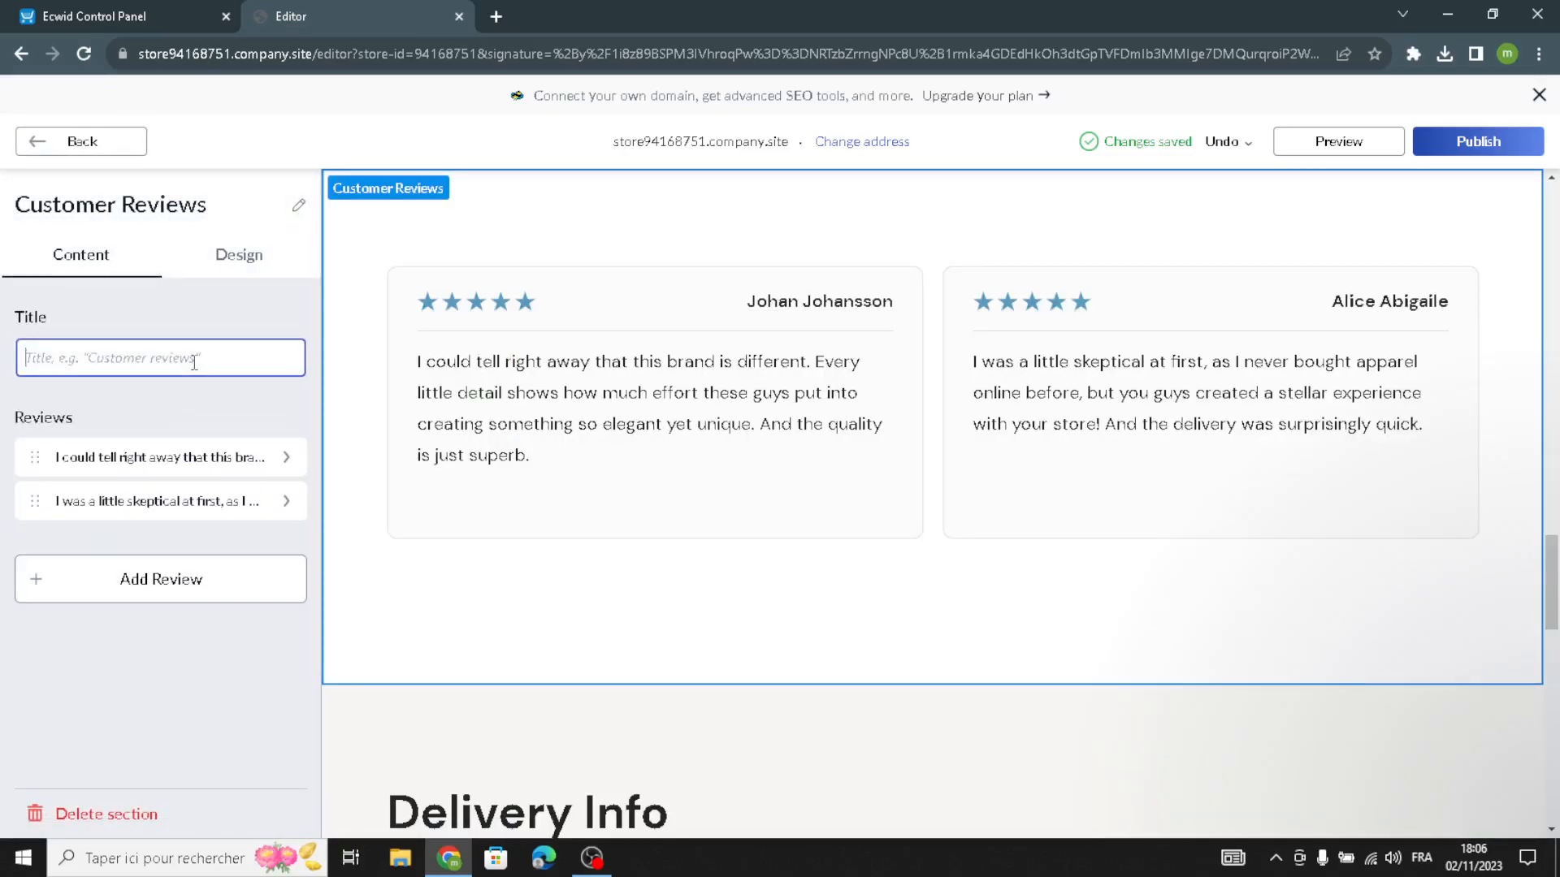
type("Cu")
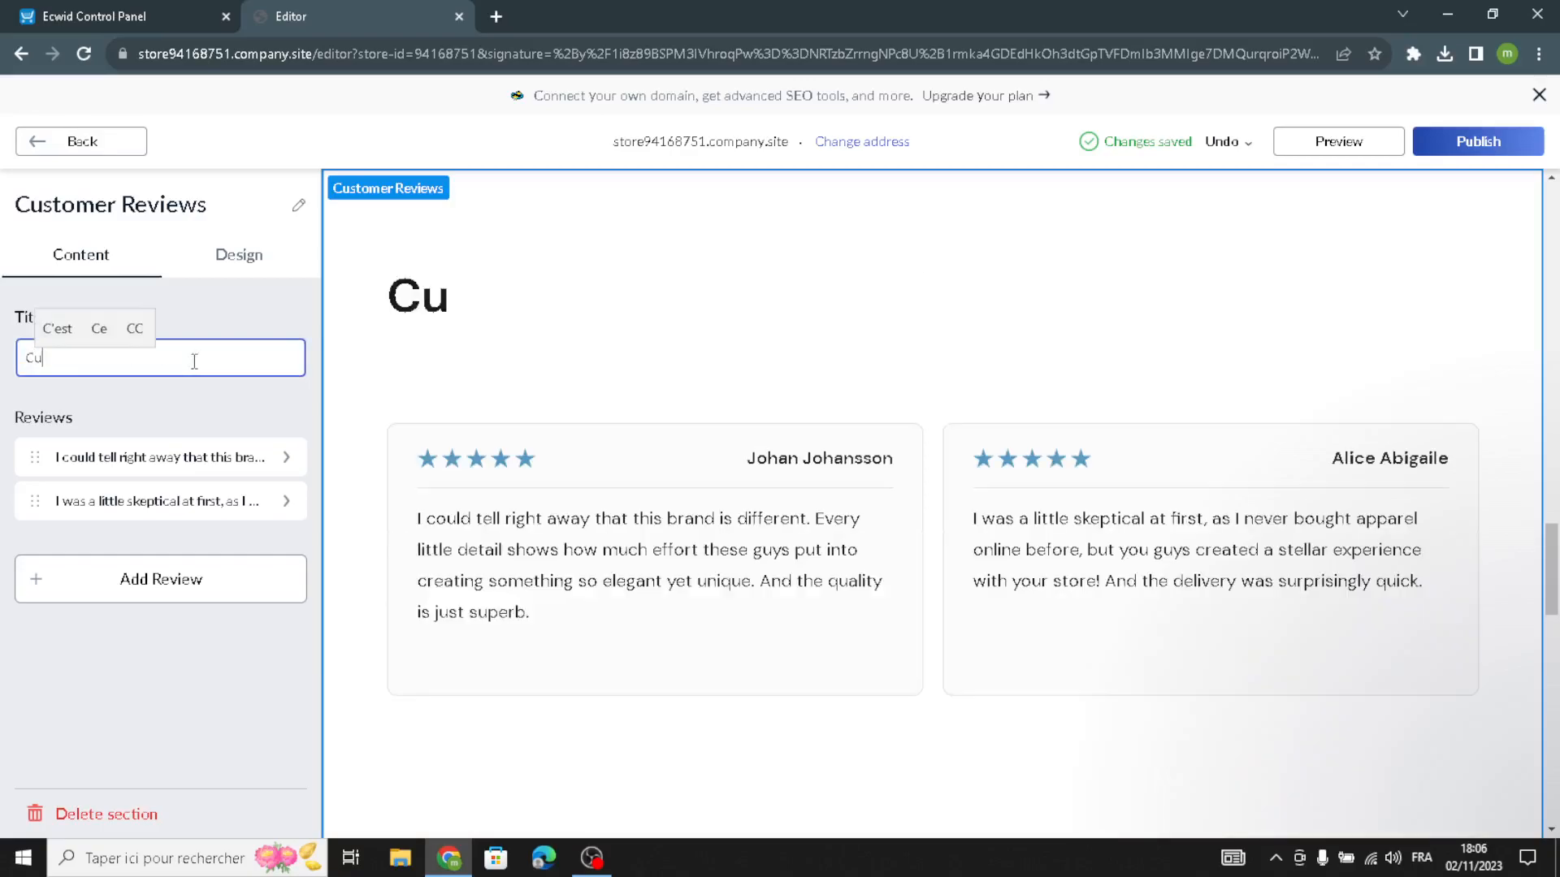
type("stome")
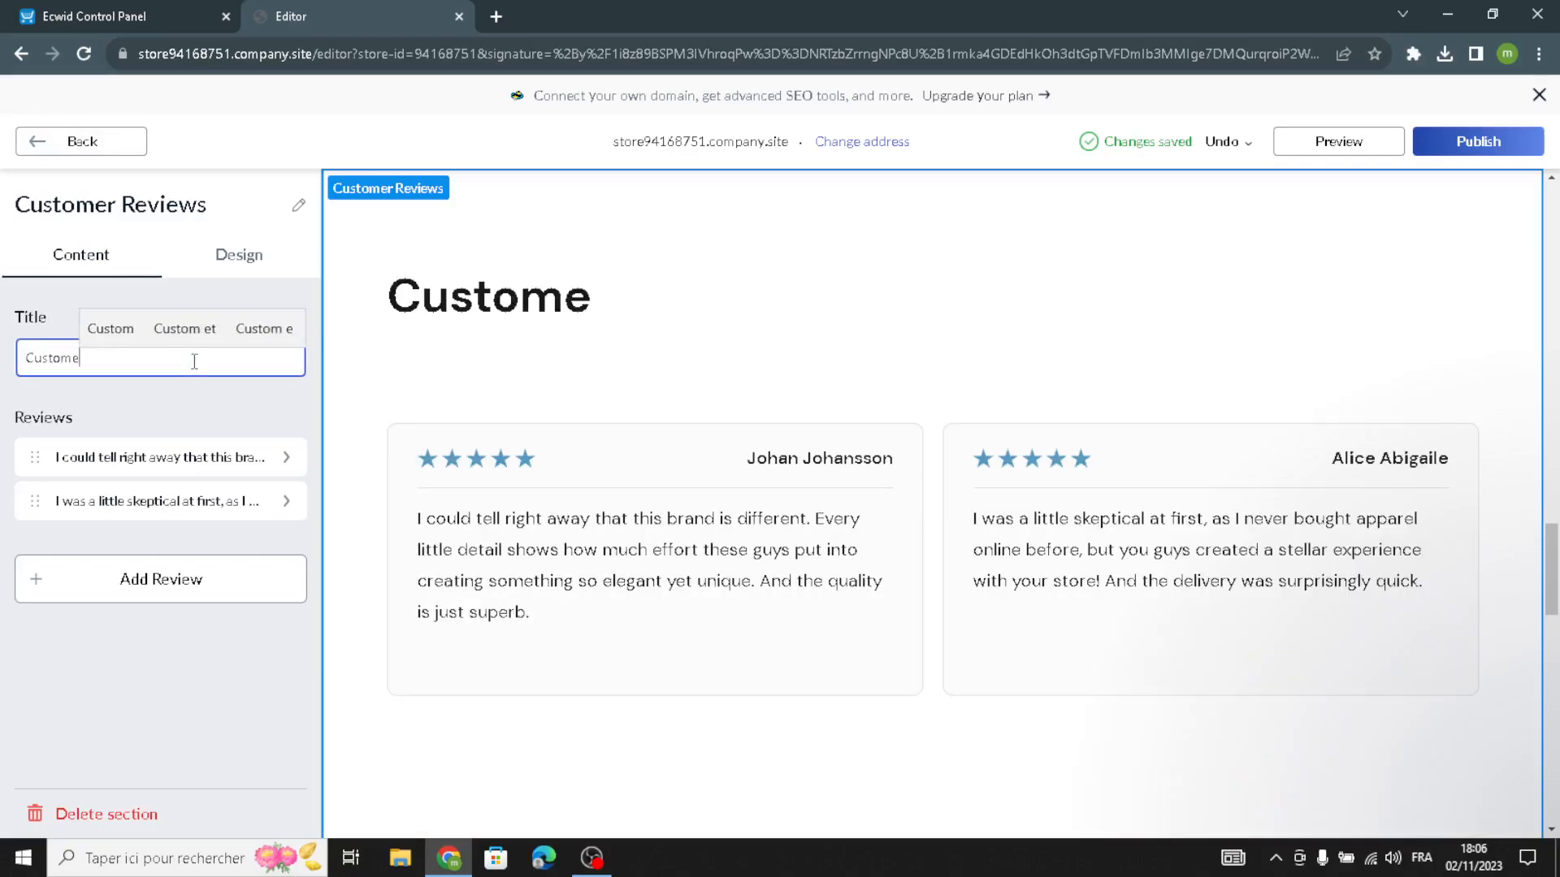
type("r review")
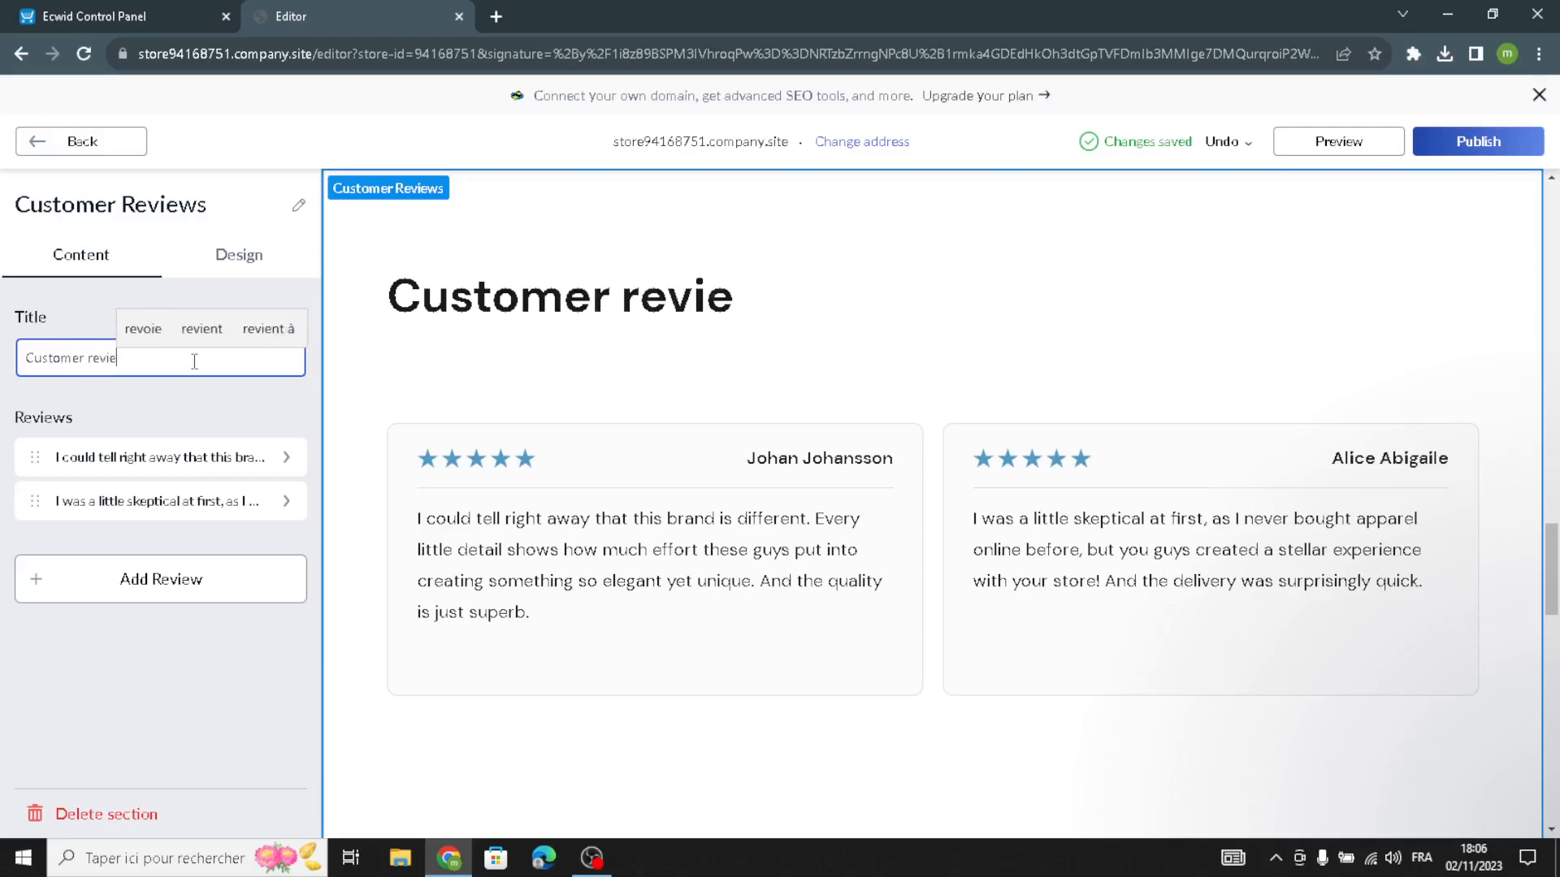
Add a third review to the Customer Reviews section, keeping its placeholder text, author and five-star rating
left_click(228, 587)
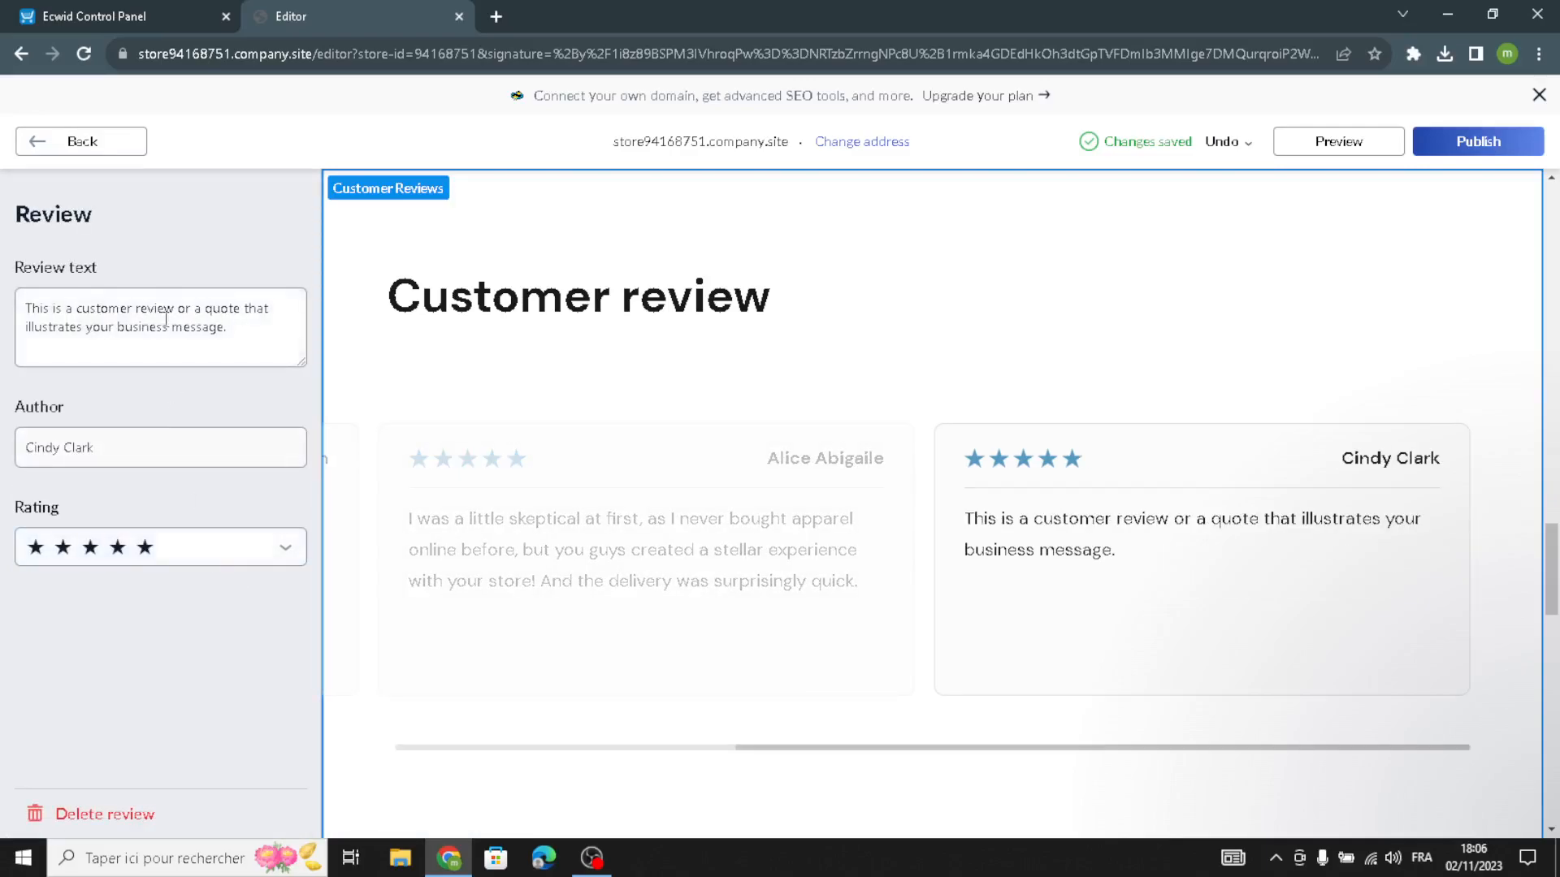
triple_click(259, 354)
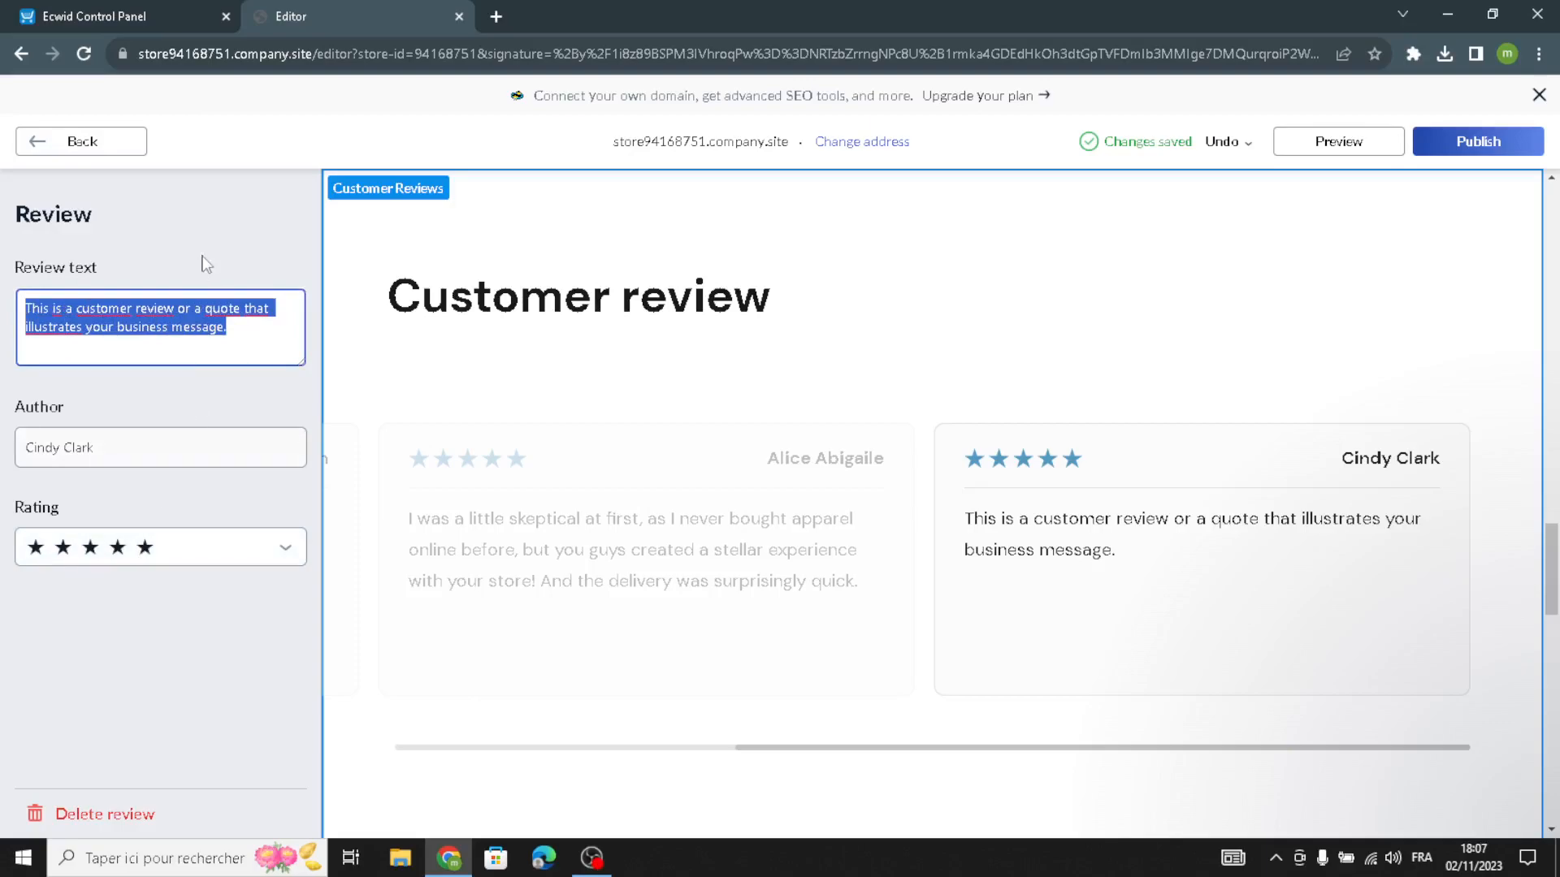
left_click(172, 191)
left_click(132, 147)
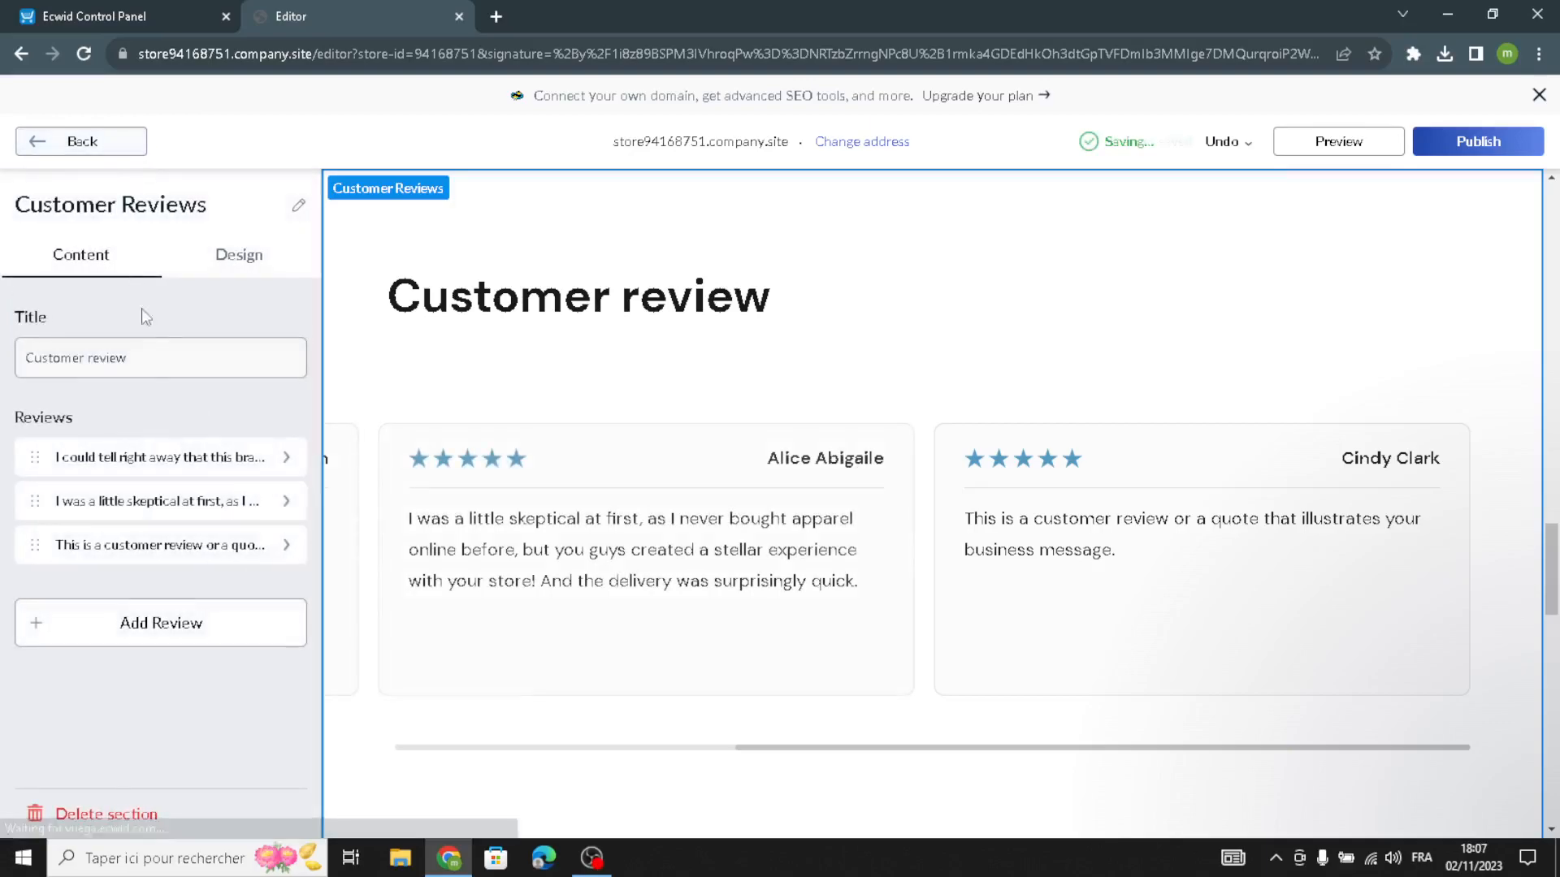
Compare the Customer Reviews layouts and choose the one with a centered title above full-width stacked reviews
left_click(217, 244)
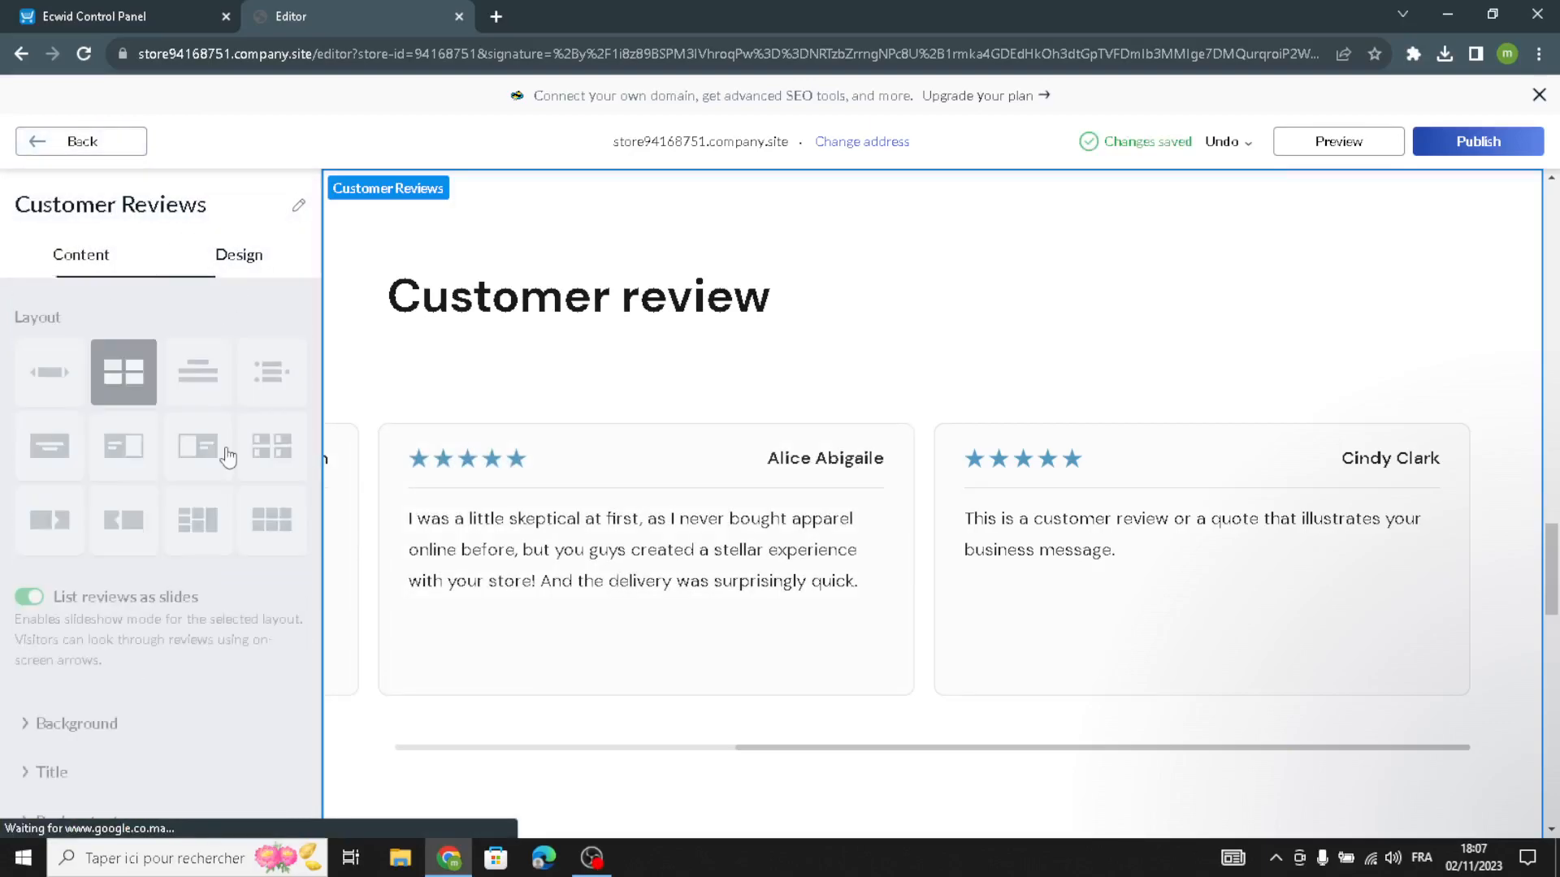
left_click(199, 458)
left_click(203, 536)
left_click(124, 523)
left_click(270, 524)
left_click(266, 471)
scroll(162, 406, "down", 2)
scroll(163, 406, "up", 2)
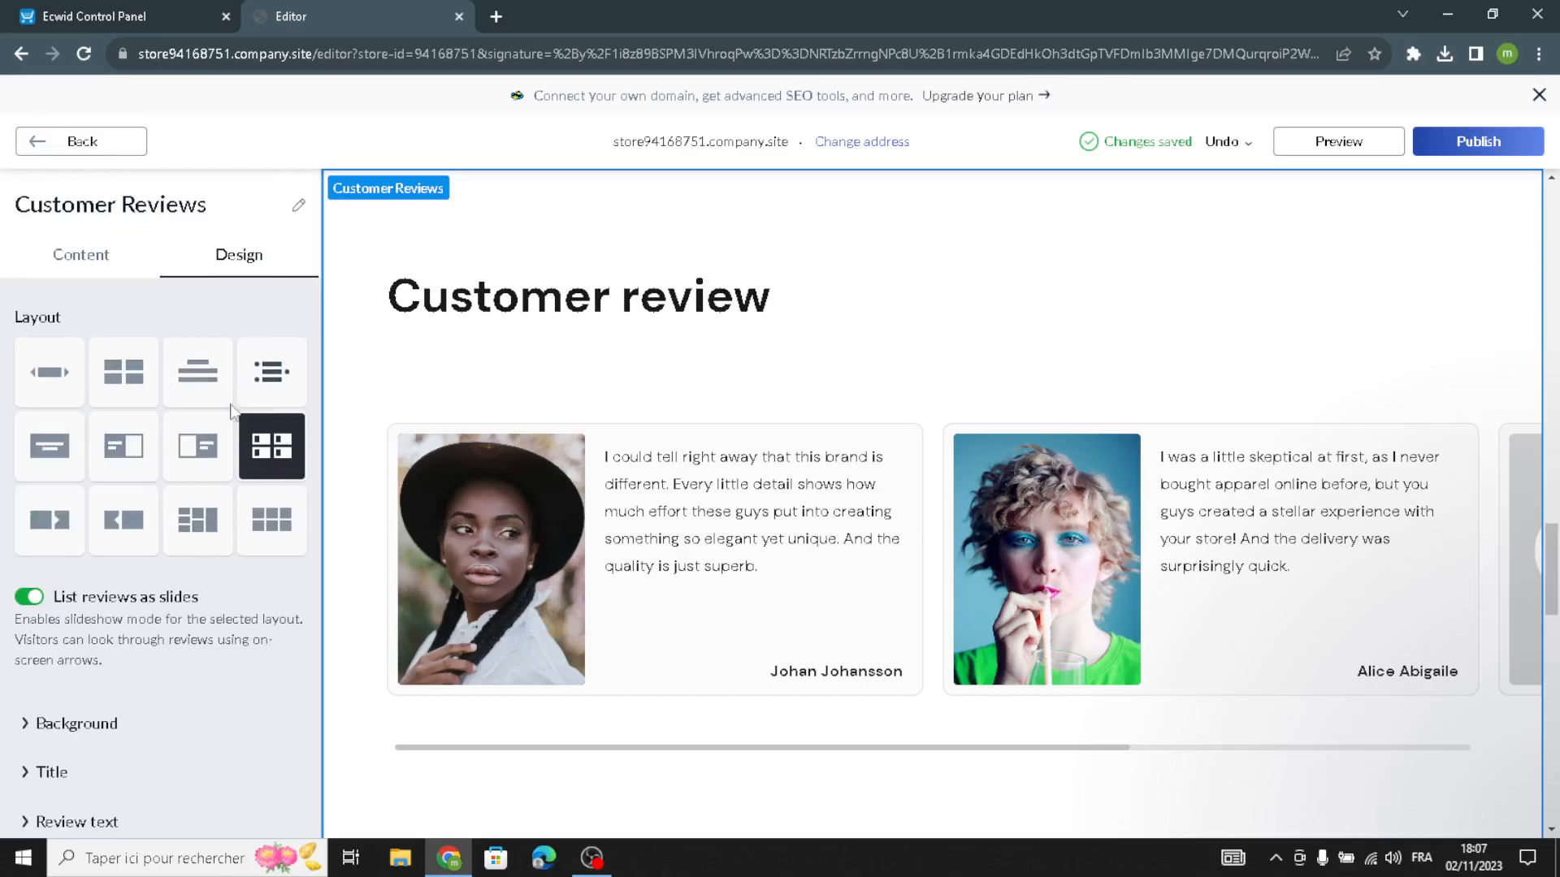
left_click(199, 388)
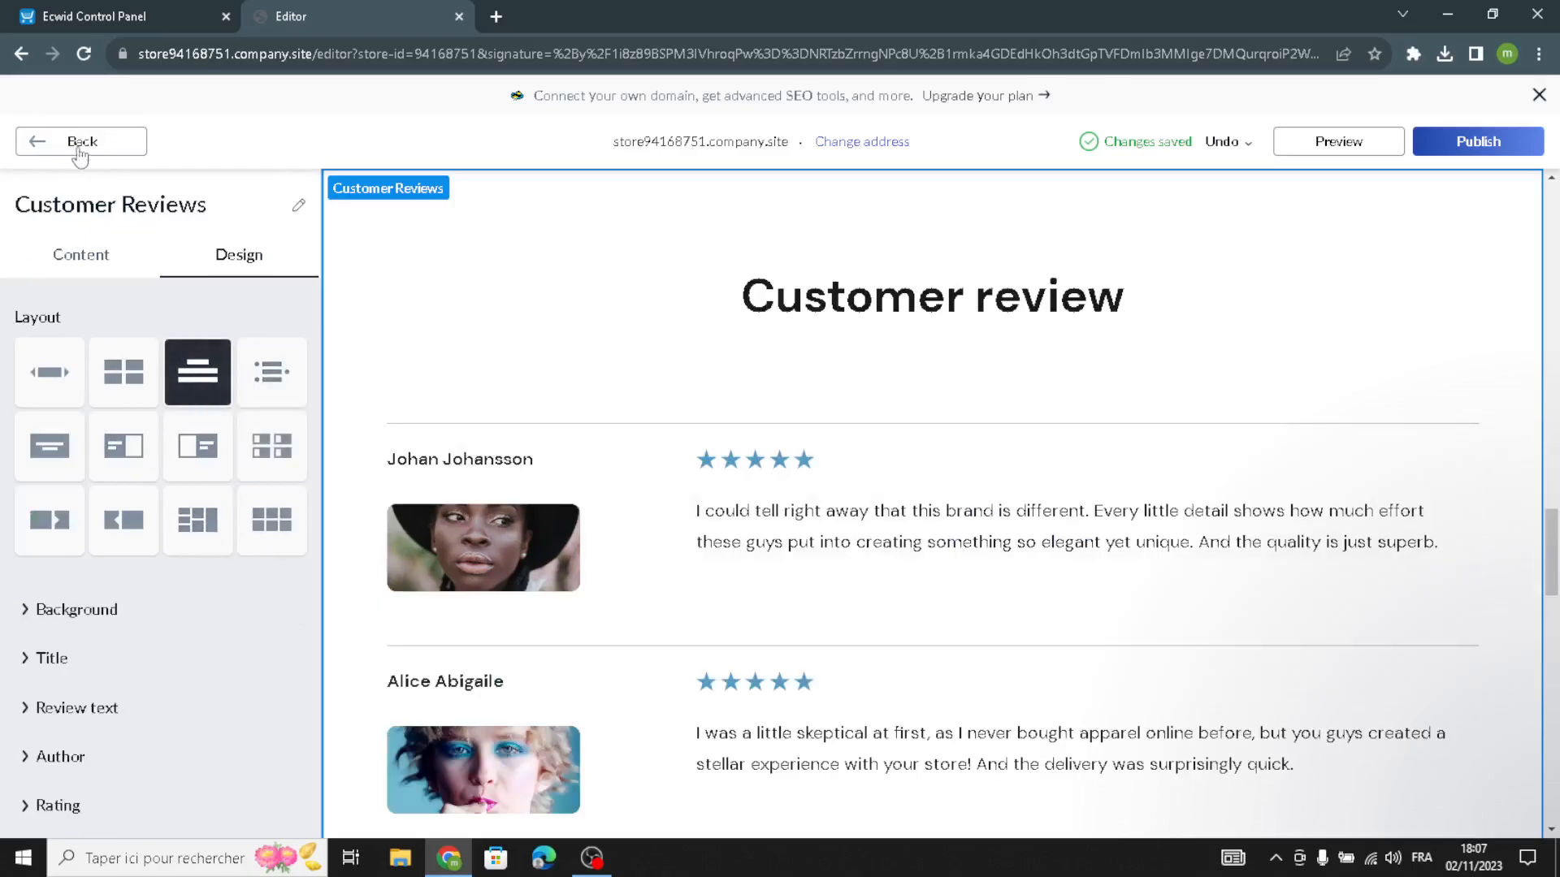
Open the Delivery Info section and review its title, subtitle and full description text
left_click(85, 144)
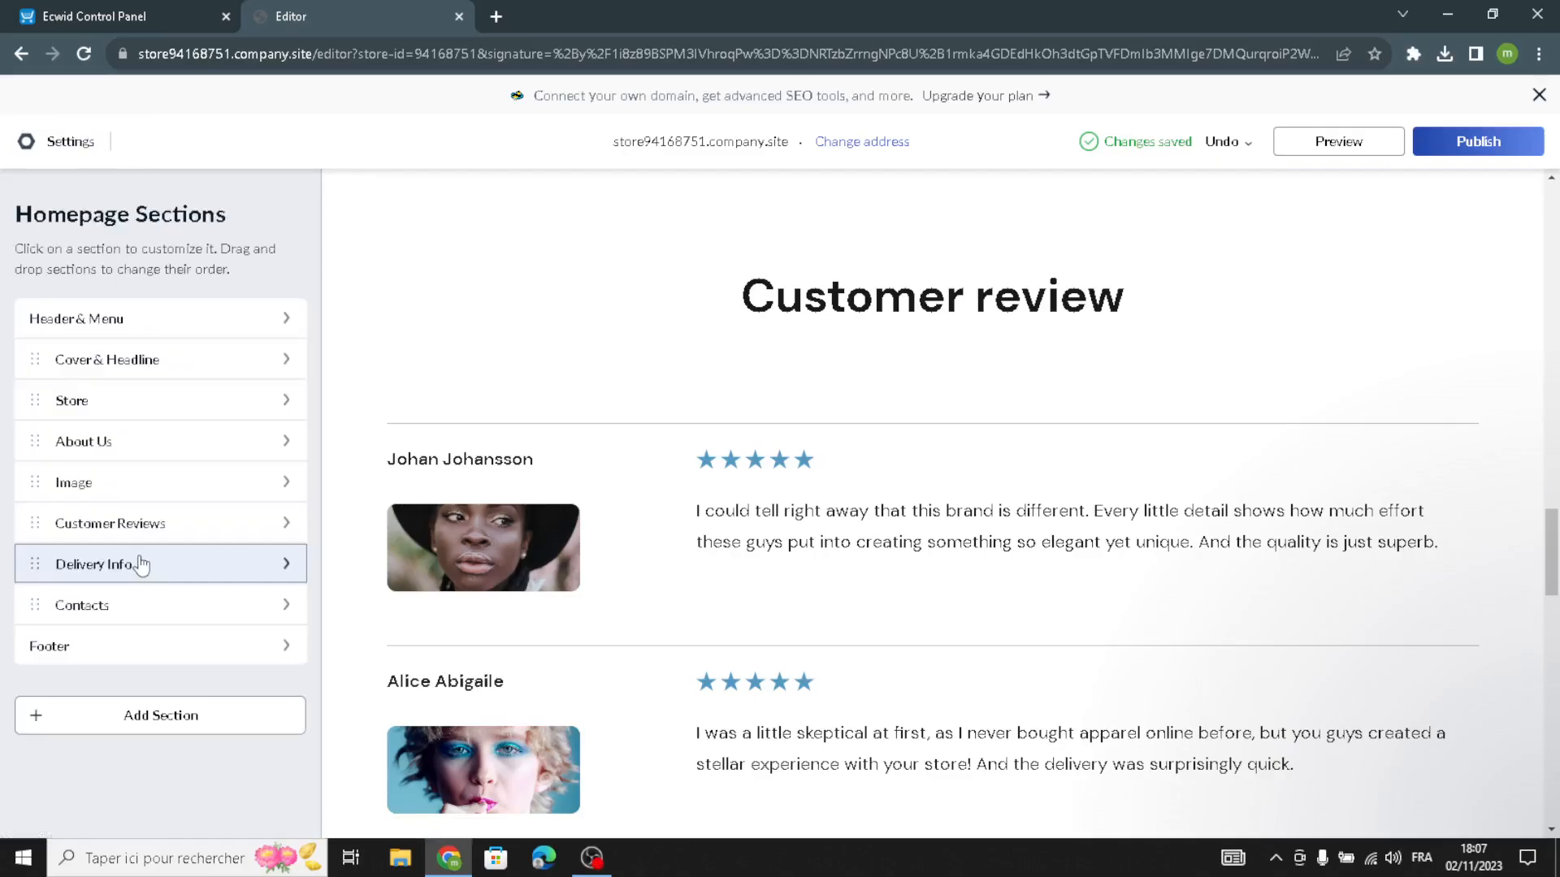
left_click(121, 573)
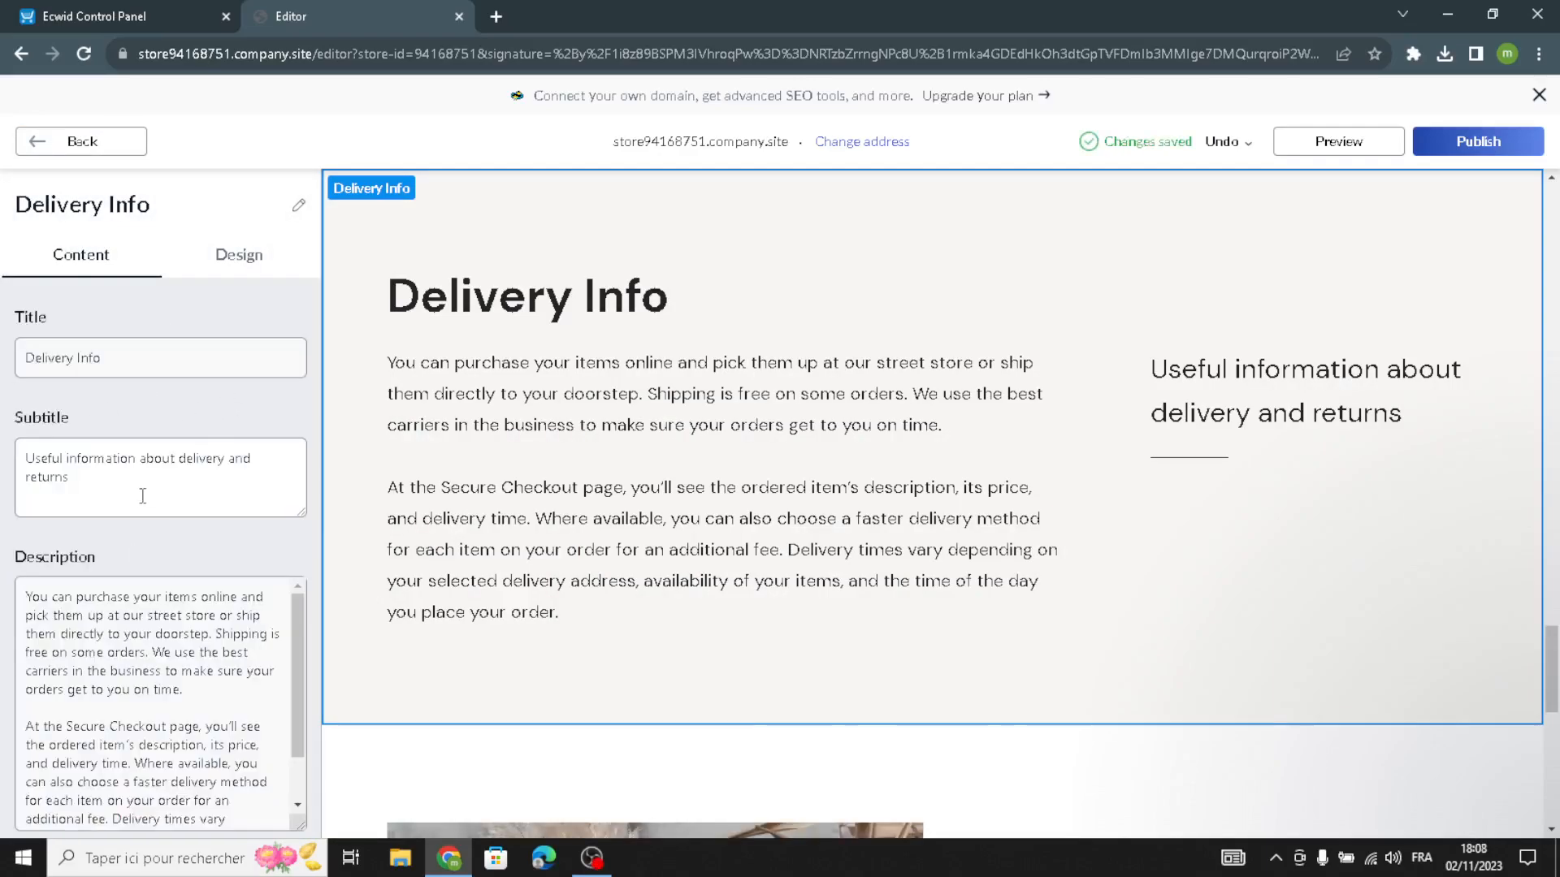
scroll(166, 487, "down", 1)
scroll(226, 718, "down", 1)
scroll(225, 718, "up", 1)
scroll(219, 715, "down", 1)
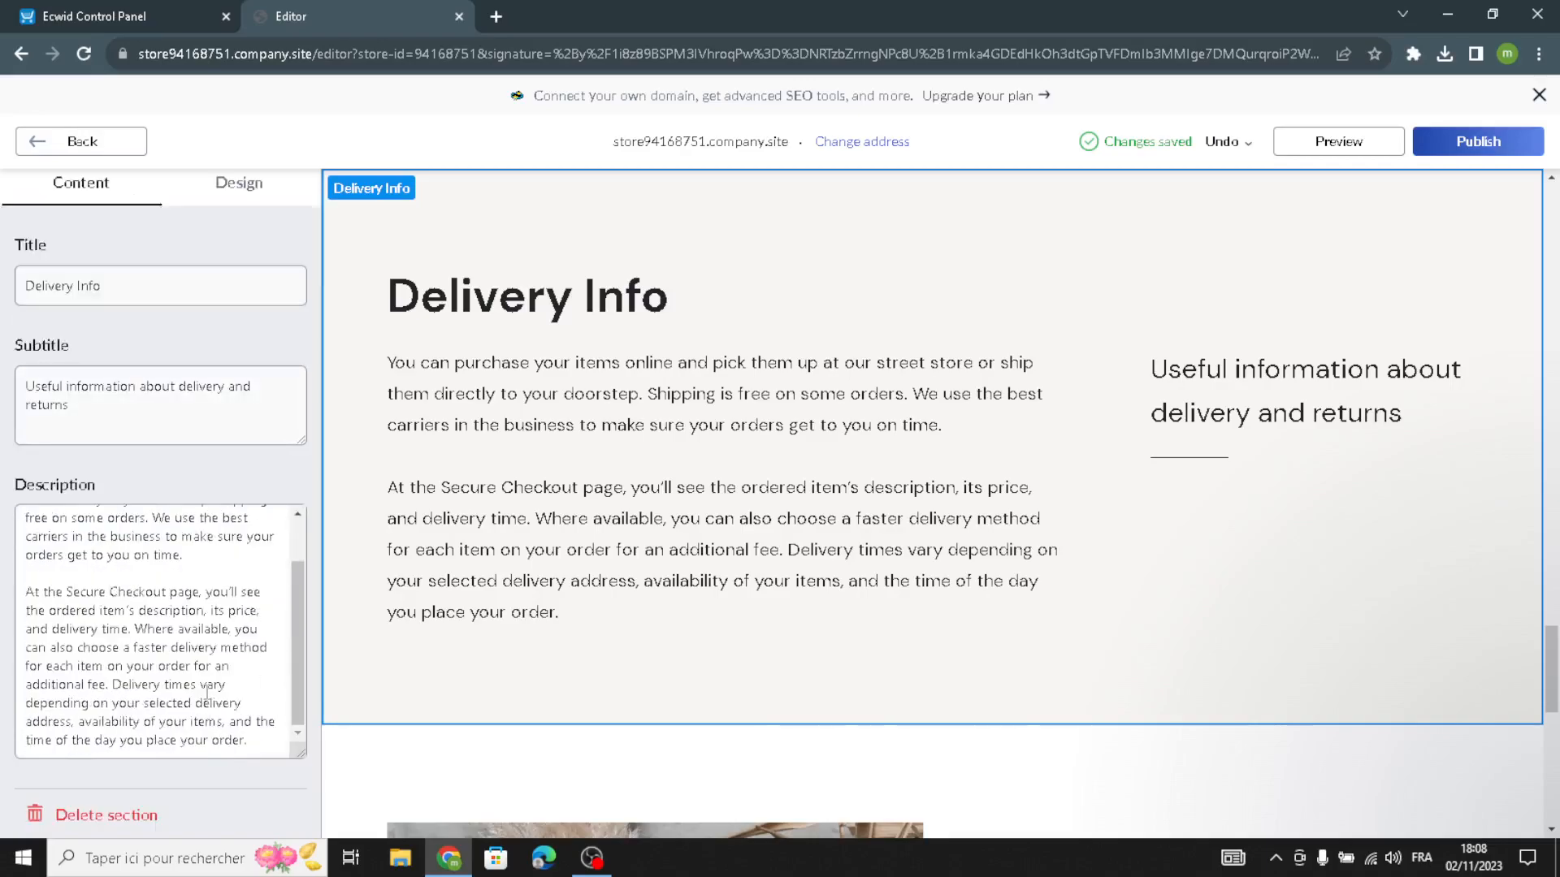
left_click_drag(256, 731, 4, 436)
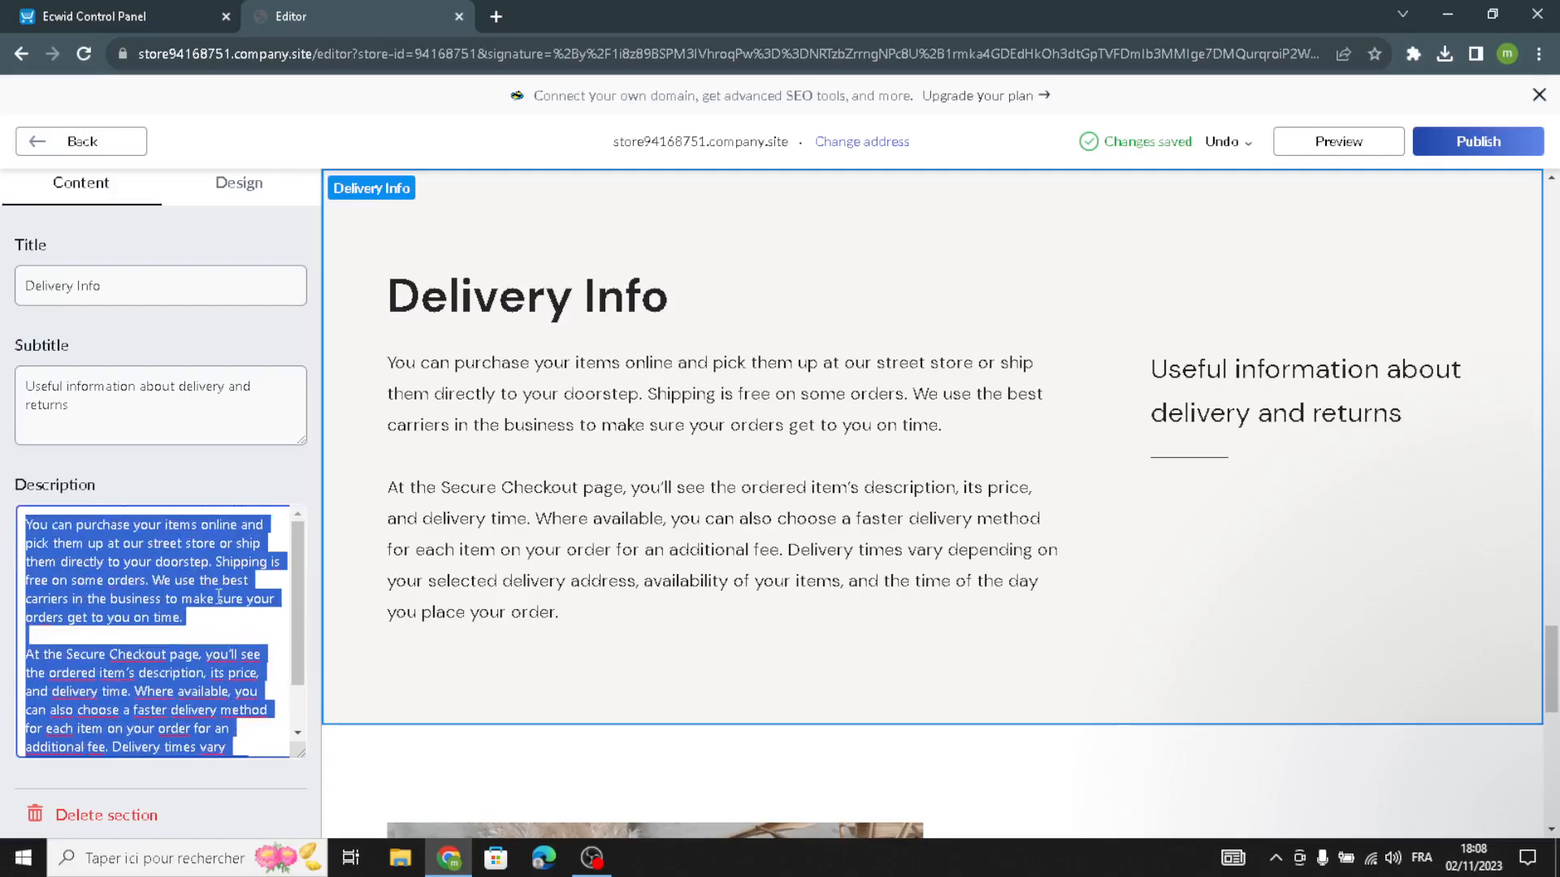
scroll(182, 631, "down", 1)
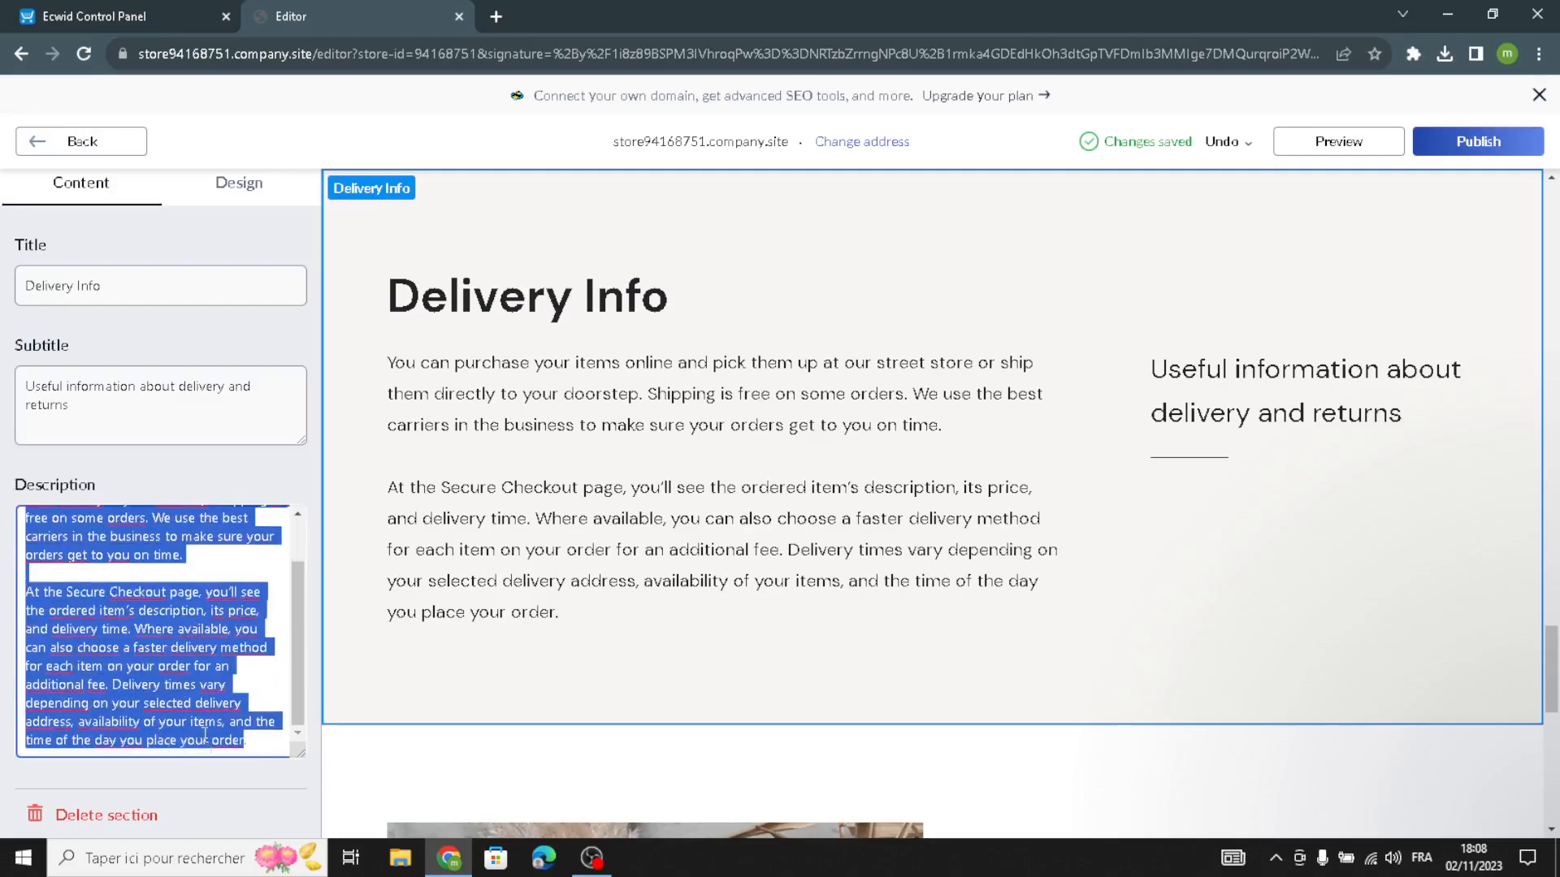
scroll(205, 735, "up", 2)
scroll(215, 674, "down", 1)
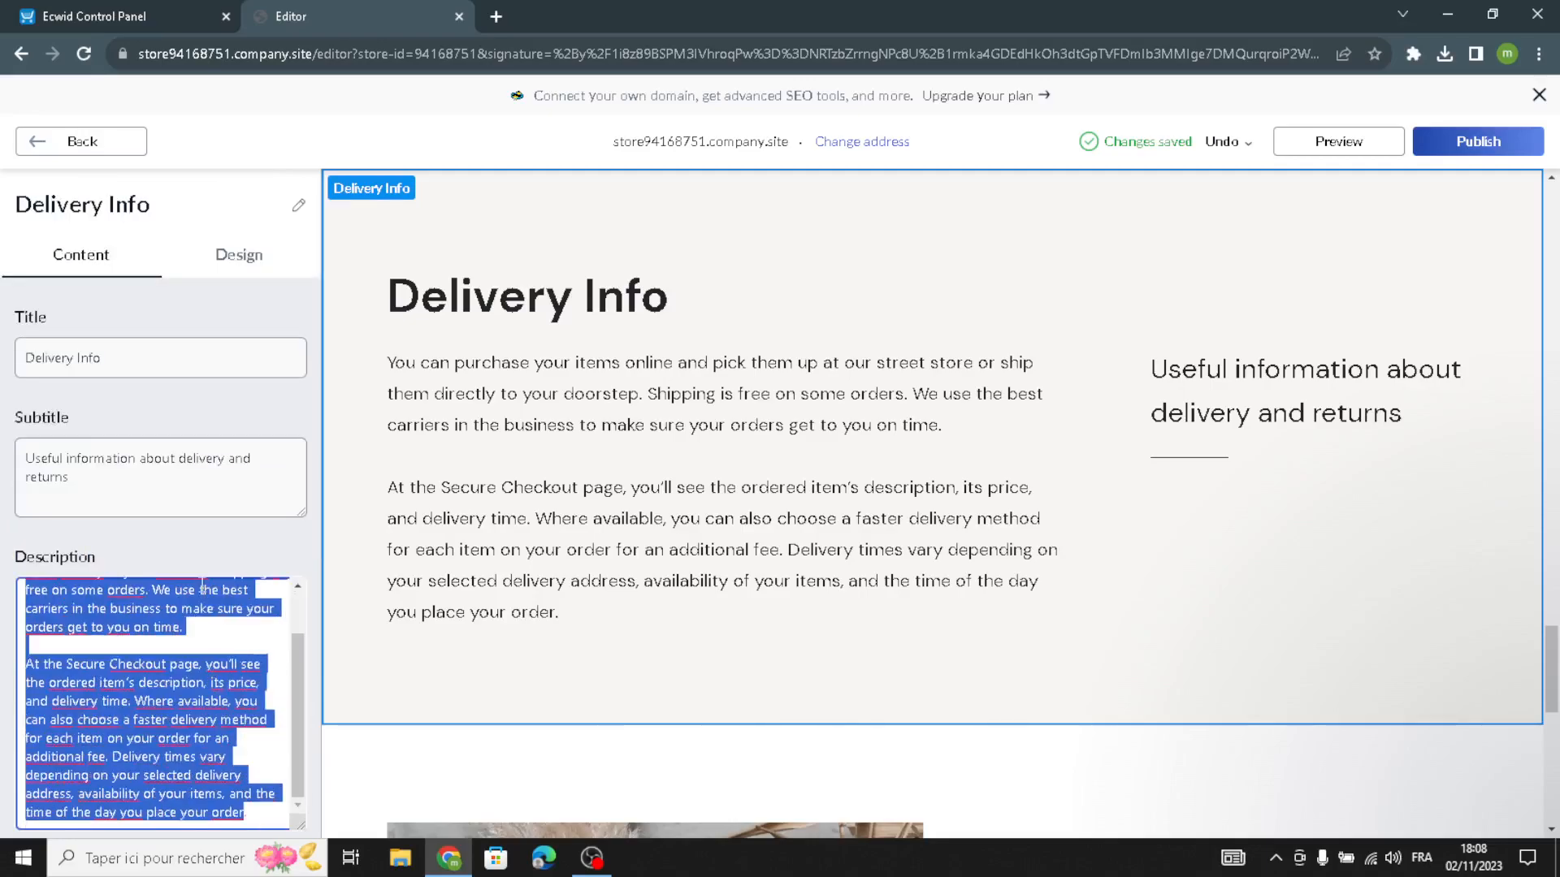
left_click(226, 543)
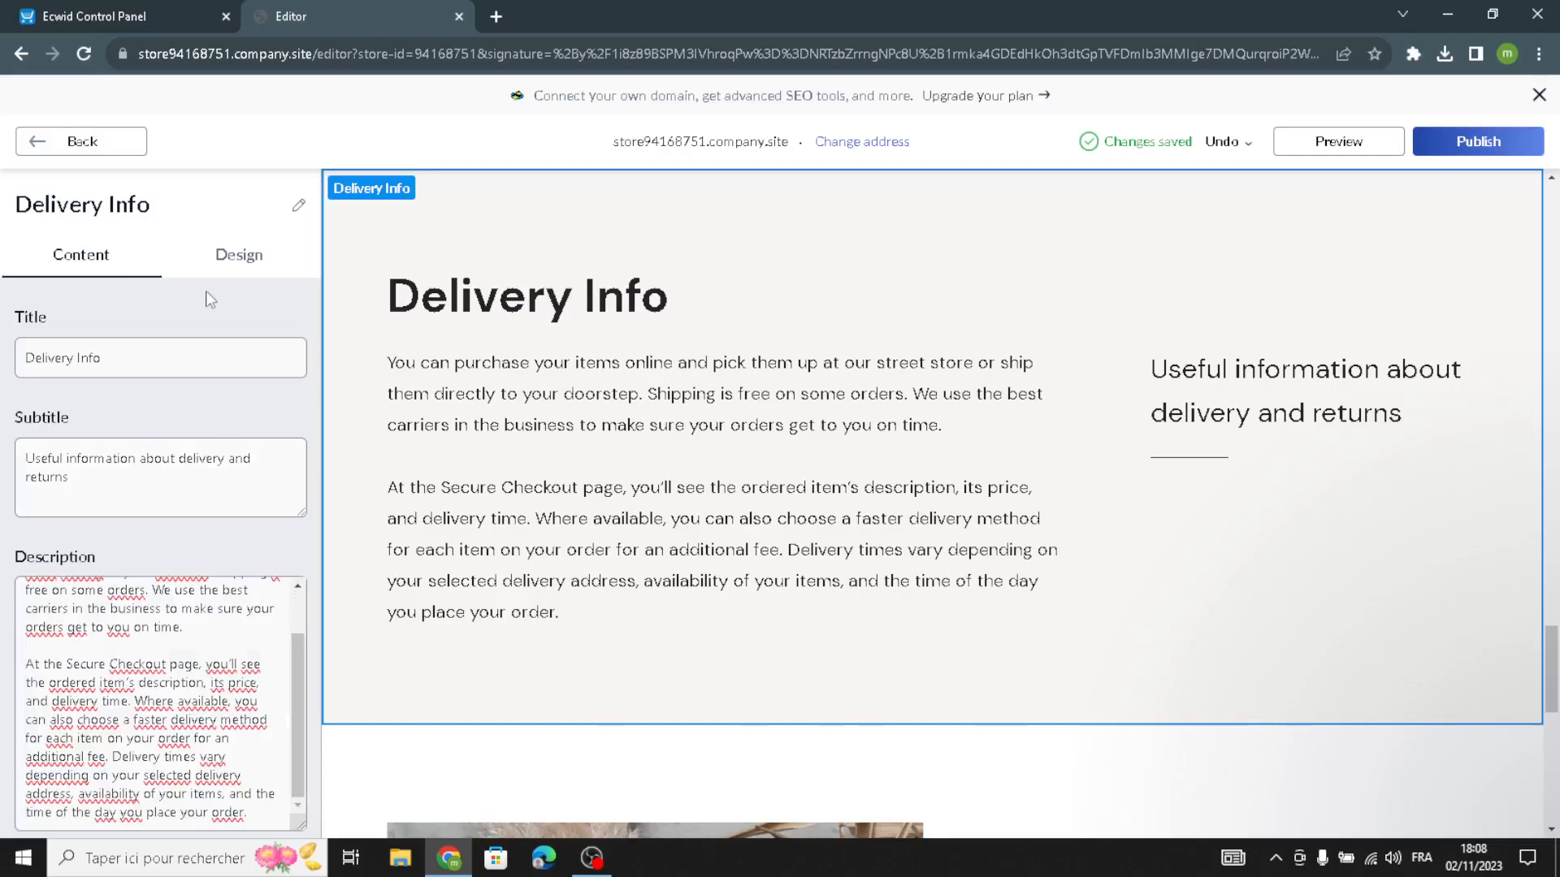
Set the Delivery Info section to the layout with the description indented below the title
left_click(231, 252)
left_click(117, 377)
left_click(61, 377)
left_click(207, 375)
left_click(268, 374)
Give the Delivery Info section a solid #B0C3B7 background
left_click(77, 461)
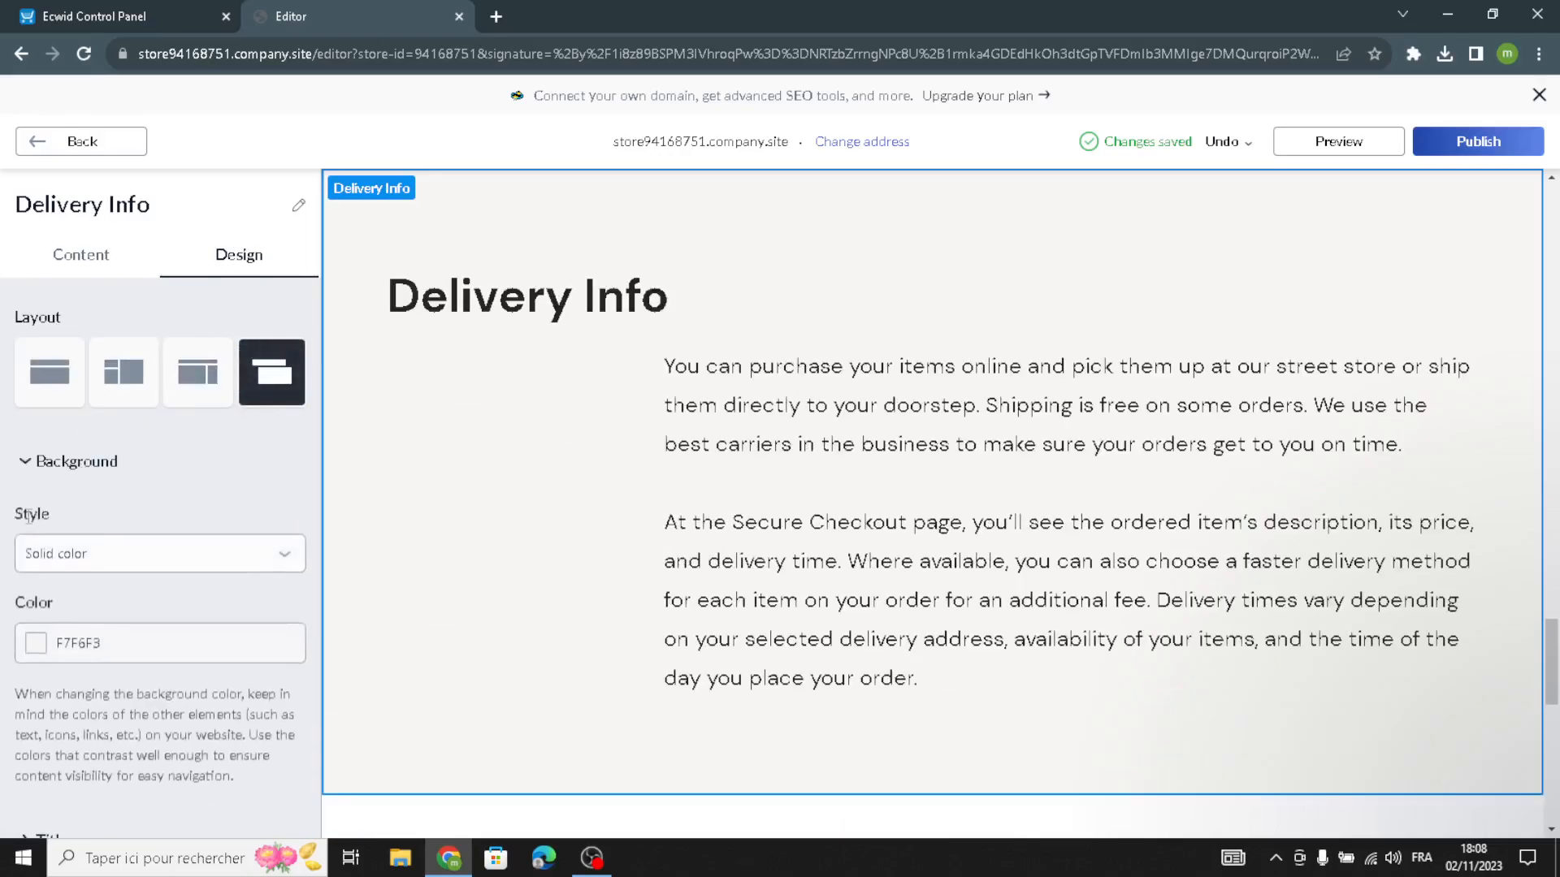
left_click(47, 644)
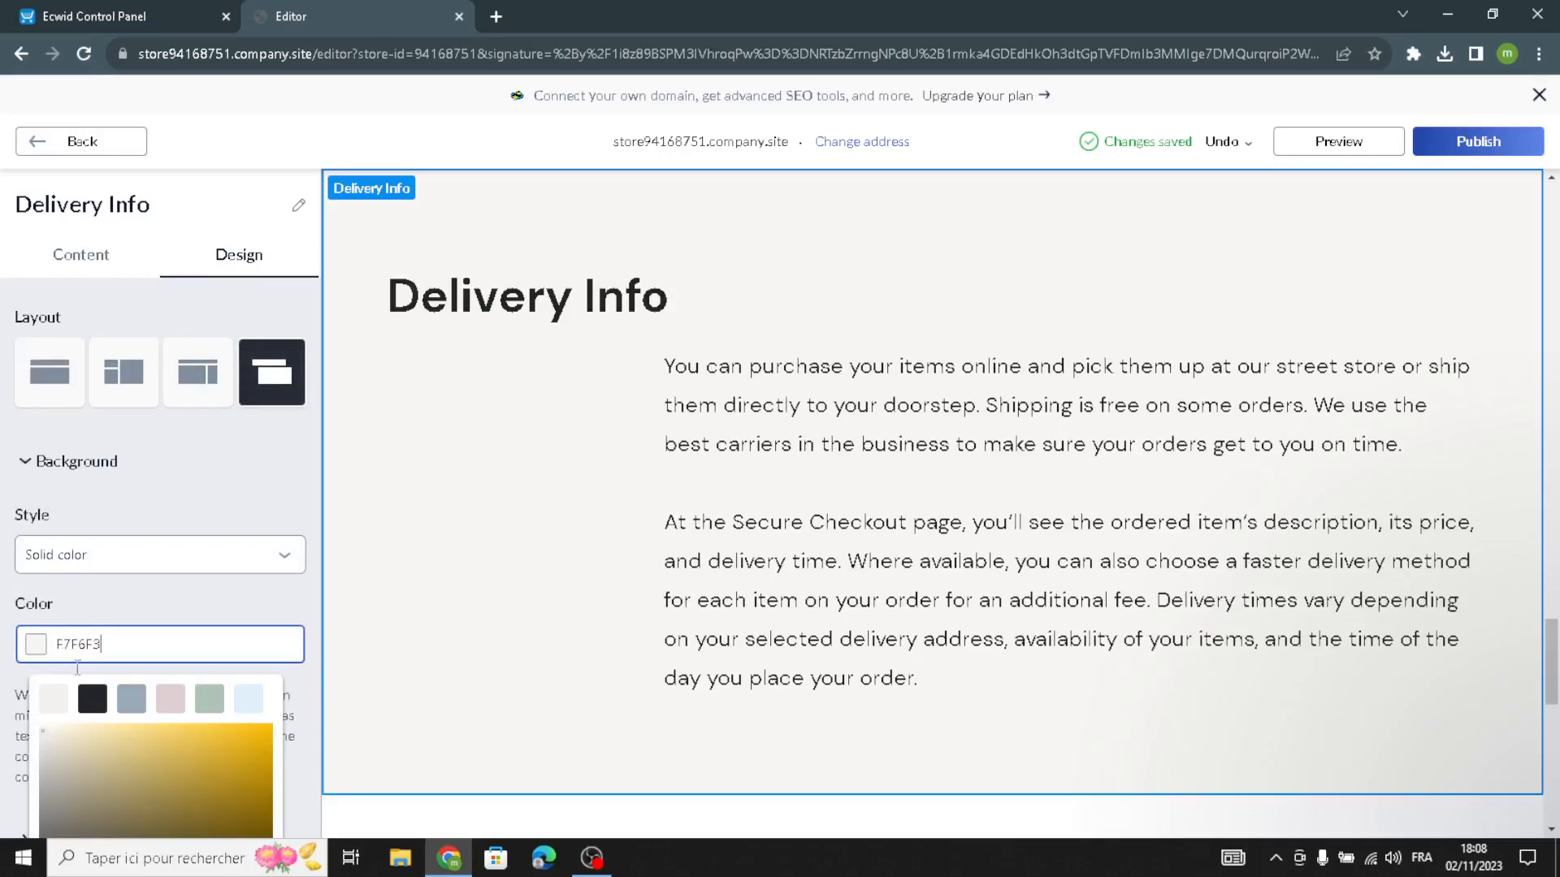
left_click(132, 700)
left_click(213, 703)
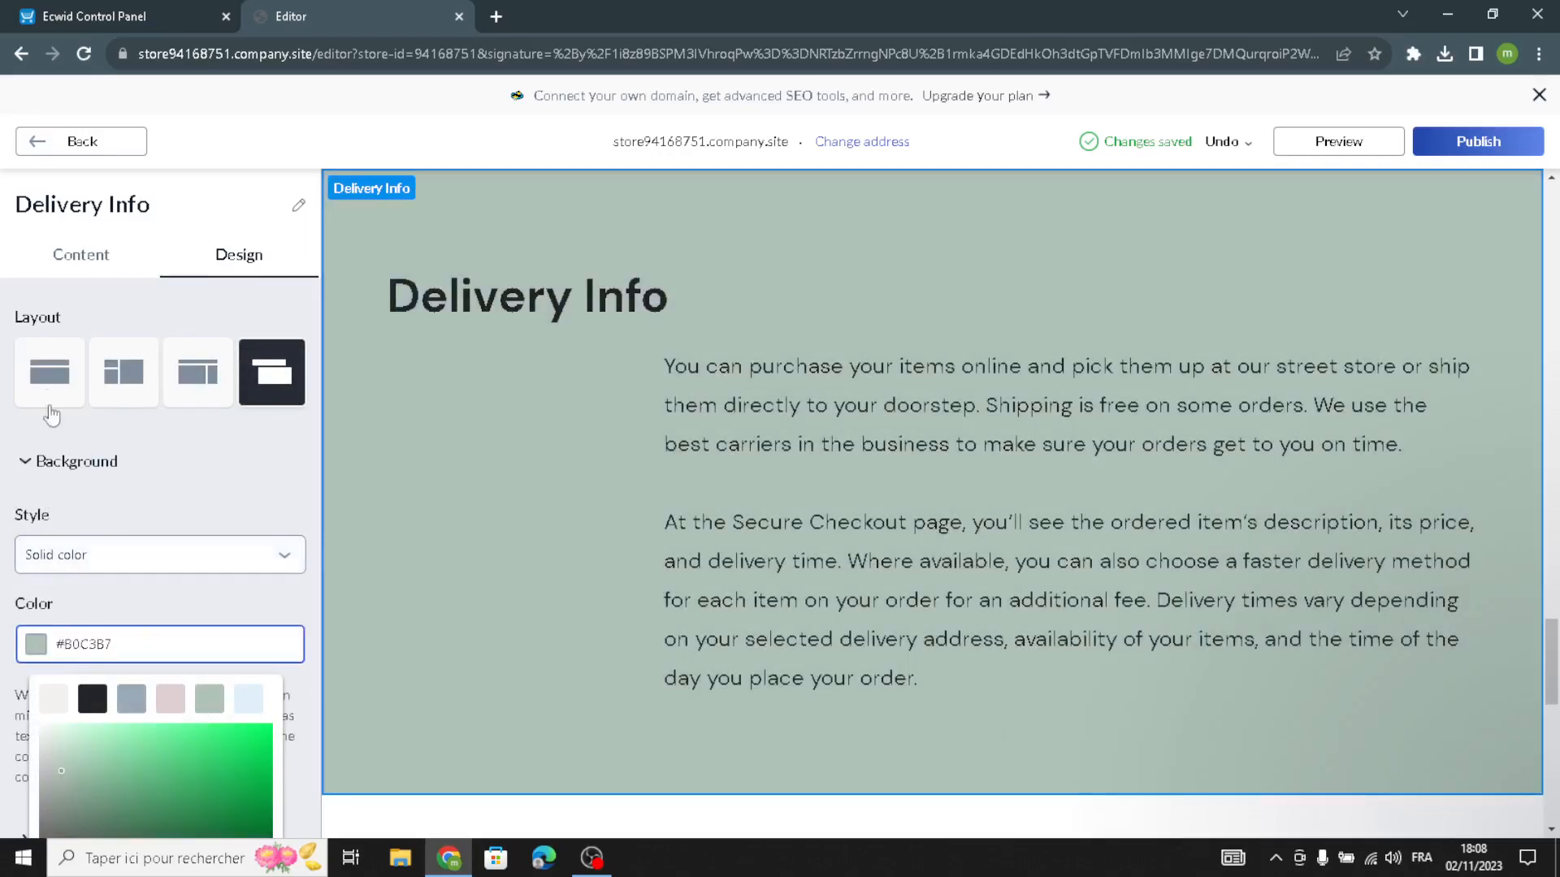
Open the Contacts section and review its title, description and address settings, including the Google Maps postal address field
left_click(52, 145)
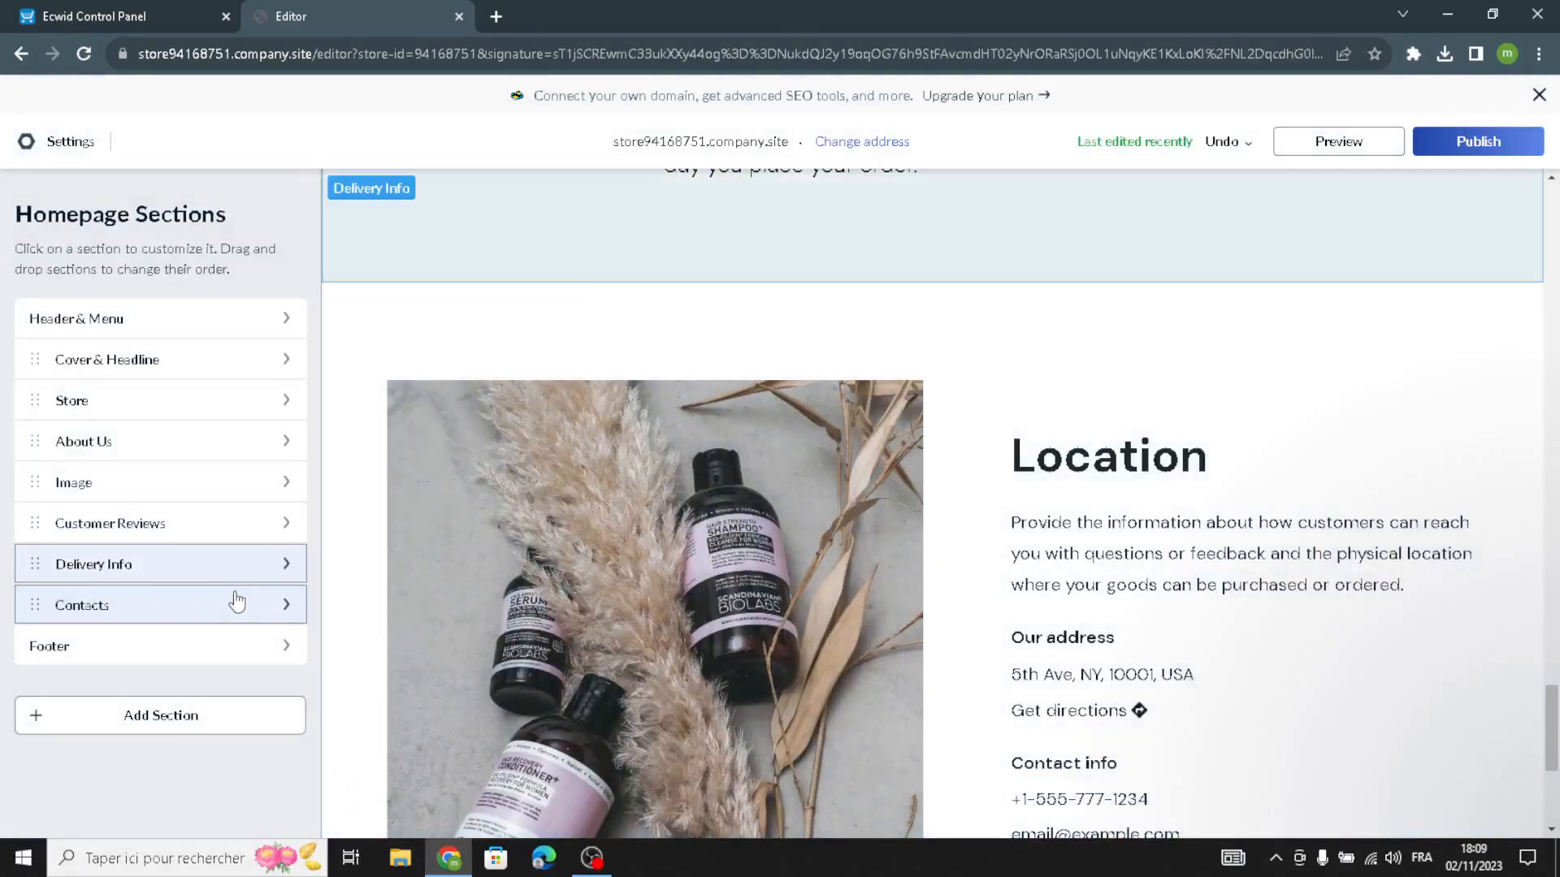
left_click(237, 602)
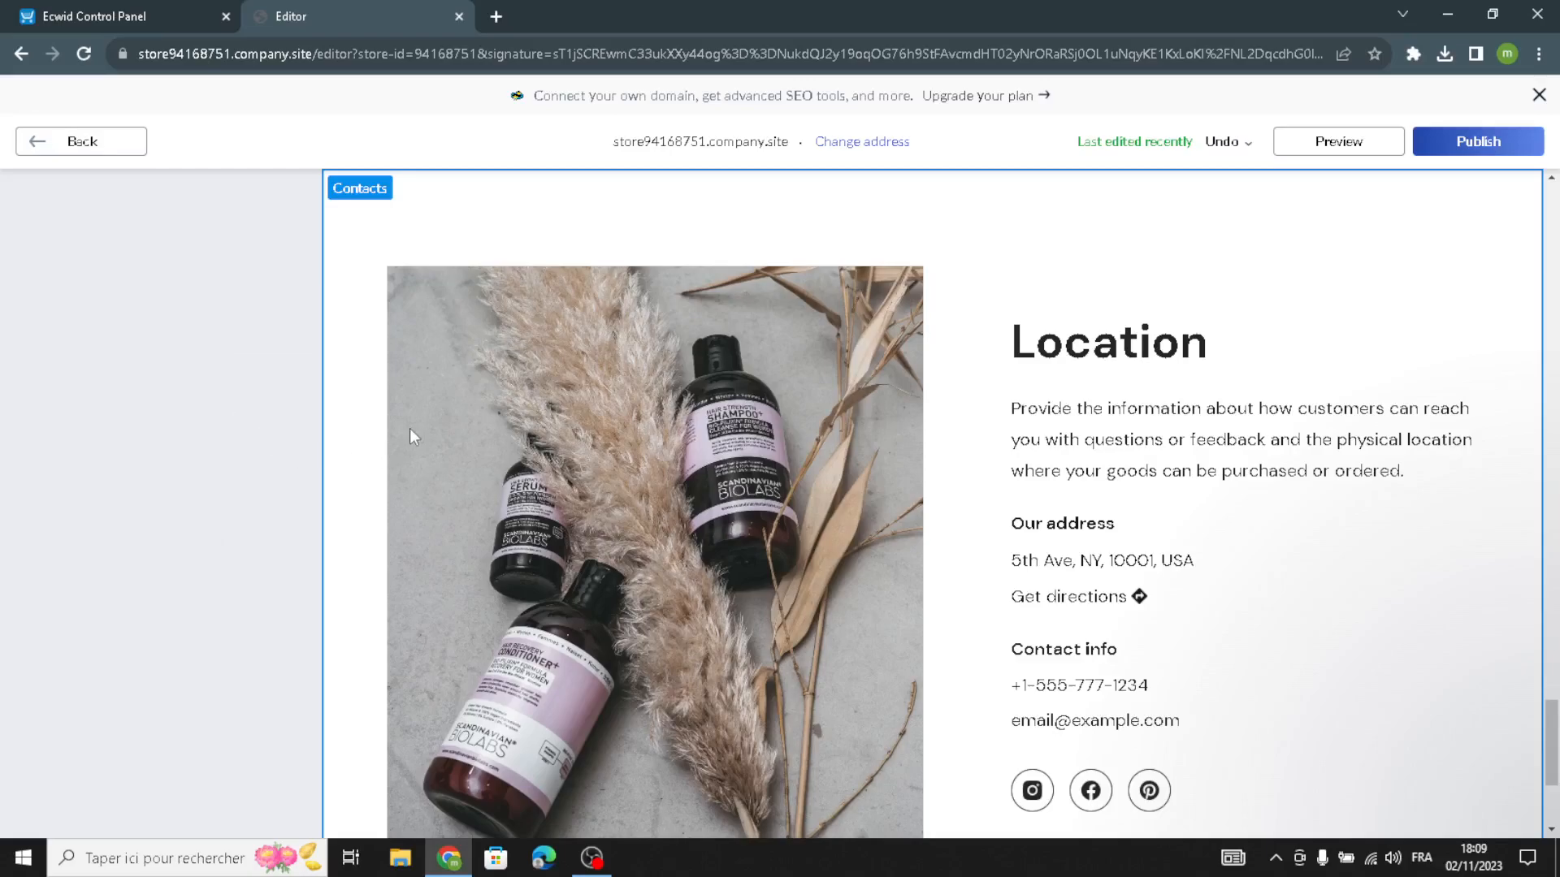
mouse_move(293, 536)
left_mouse_down()
mouse_move(12, 415)
mouse_move(202, 550)
mouse_move(274, 566)
mouse_move(64, 513)
mouse_move(50, 415)
mouse_move(228, 638)
mouse_move(79, 478)
mouse_move(24, 450)
mouse_move(302, 529)
left_mouse_up()
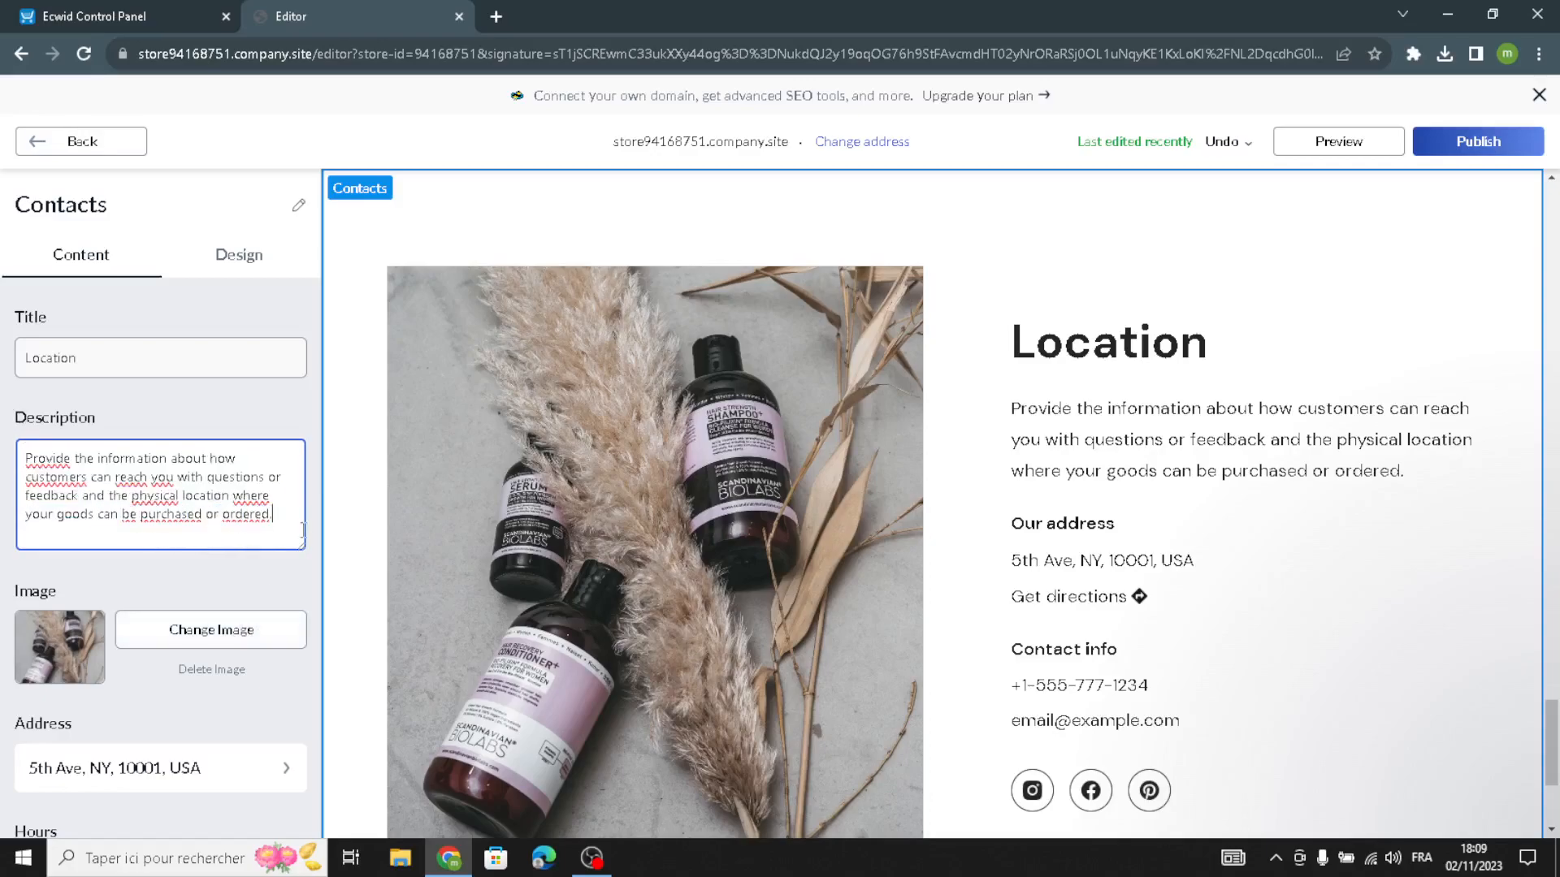
left_click(137, 346)
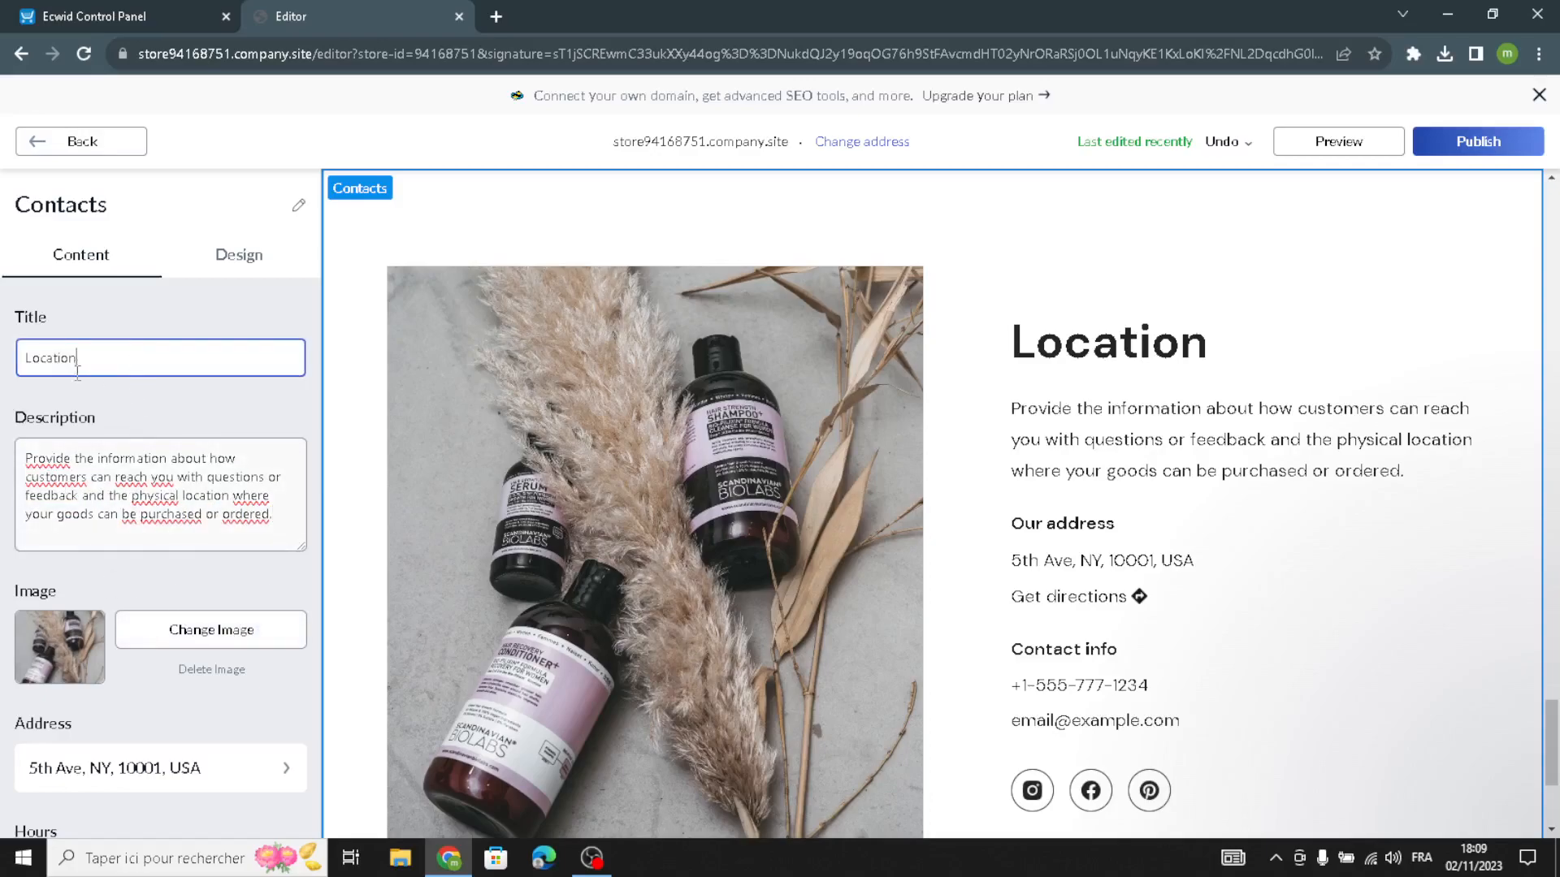
scroll(216, 659, "down", 2)
left_click(127, 669)
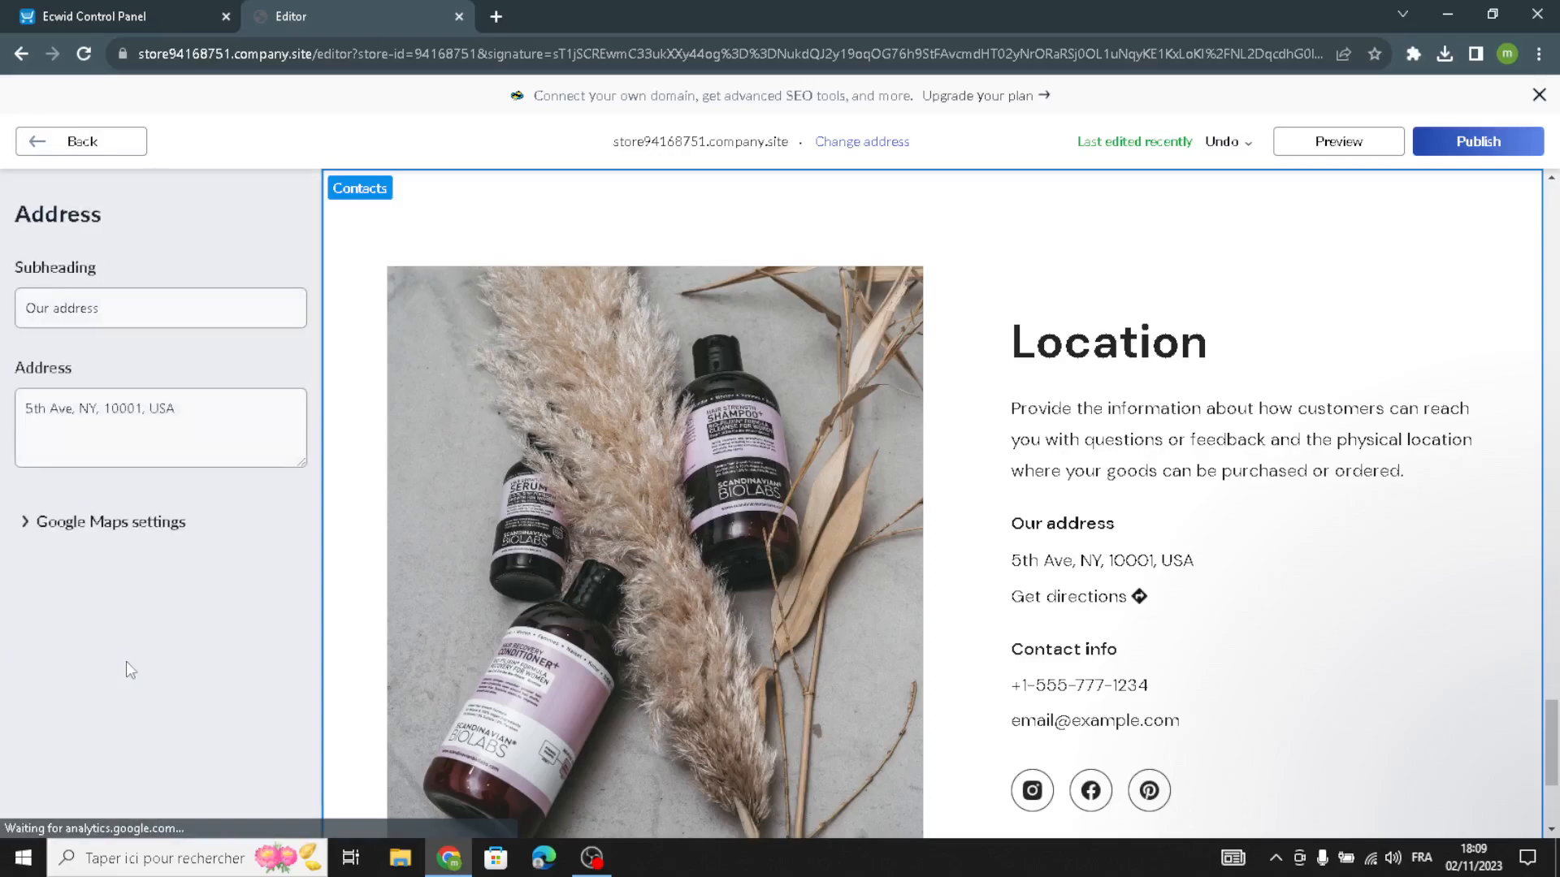
left_click(99, 524)
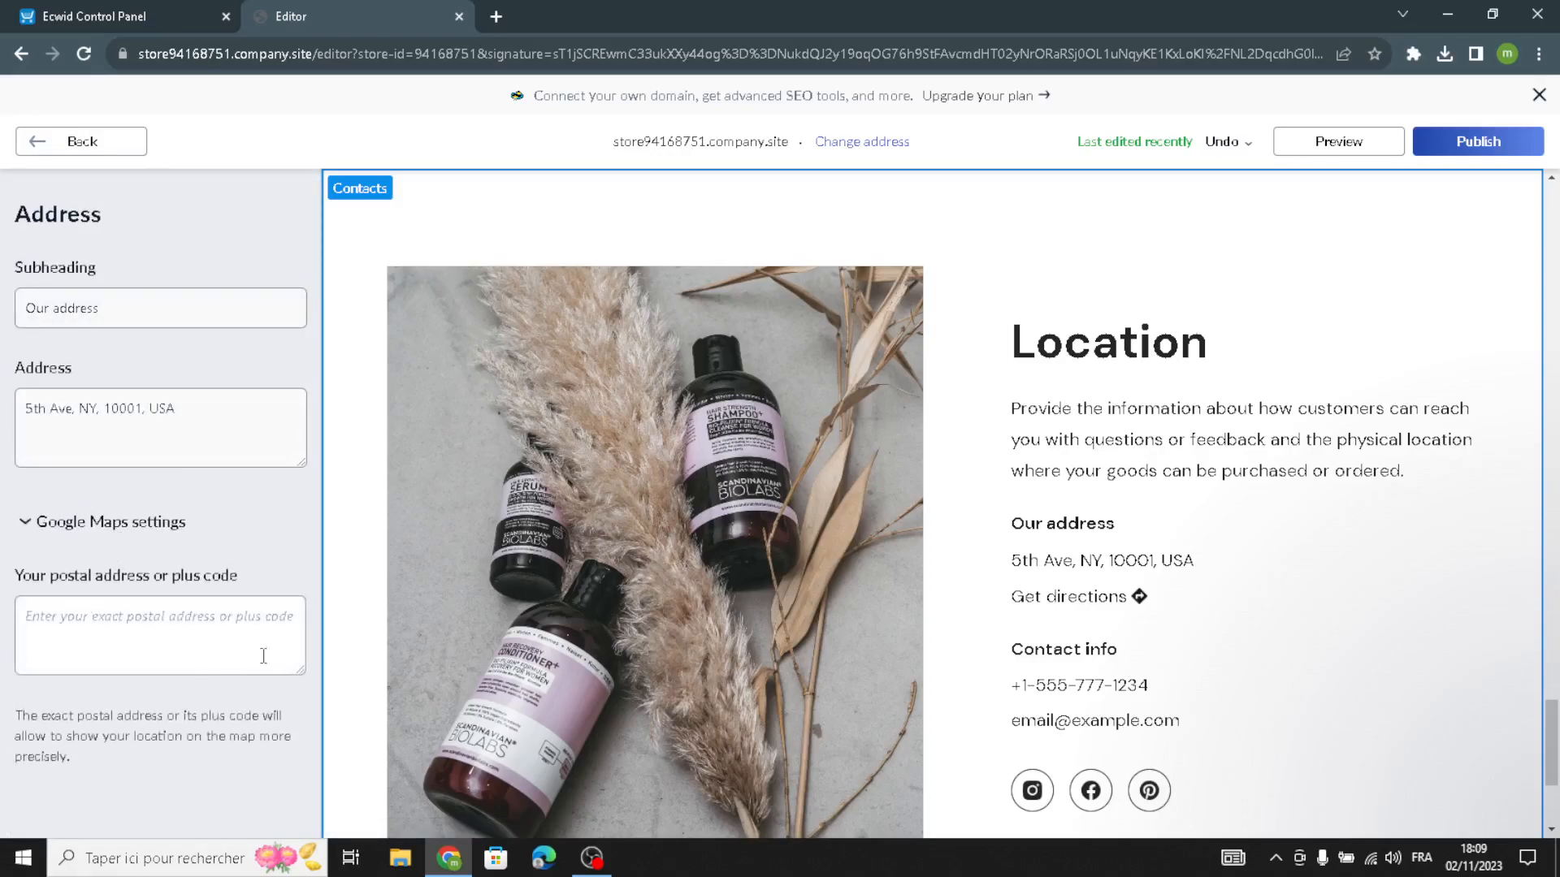
left_click(73, 141)
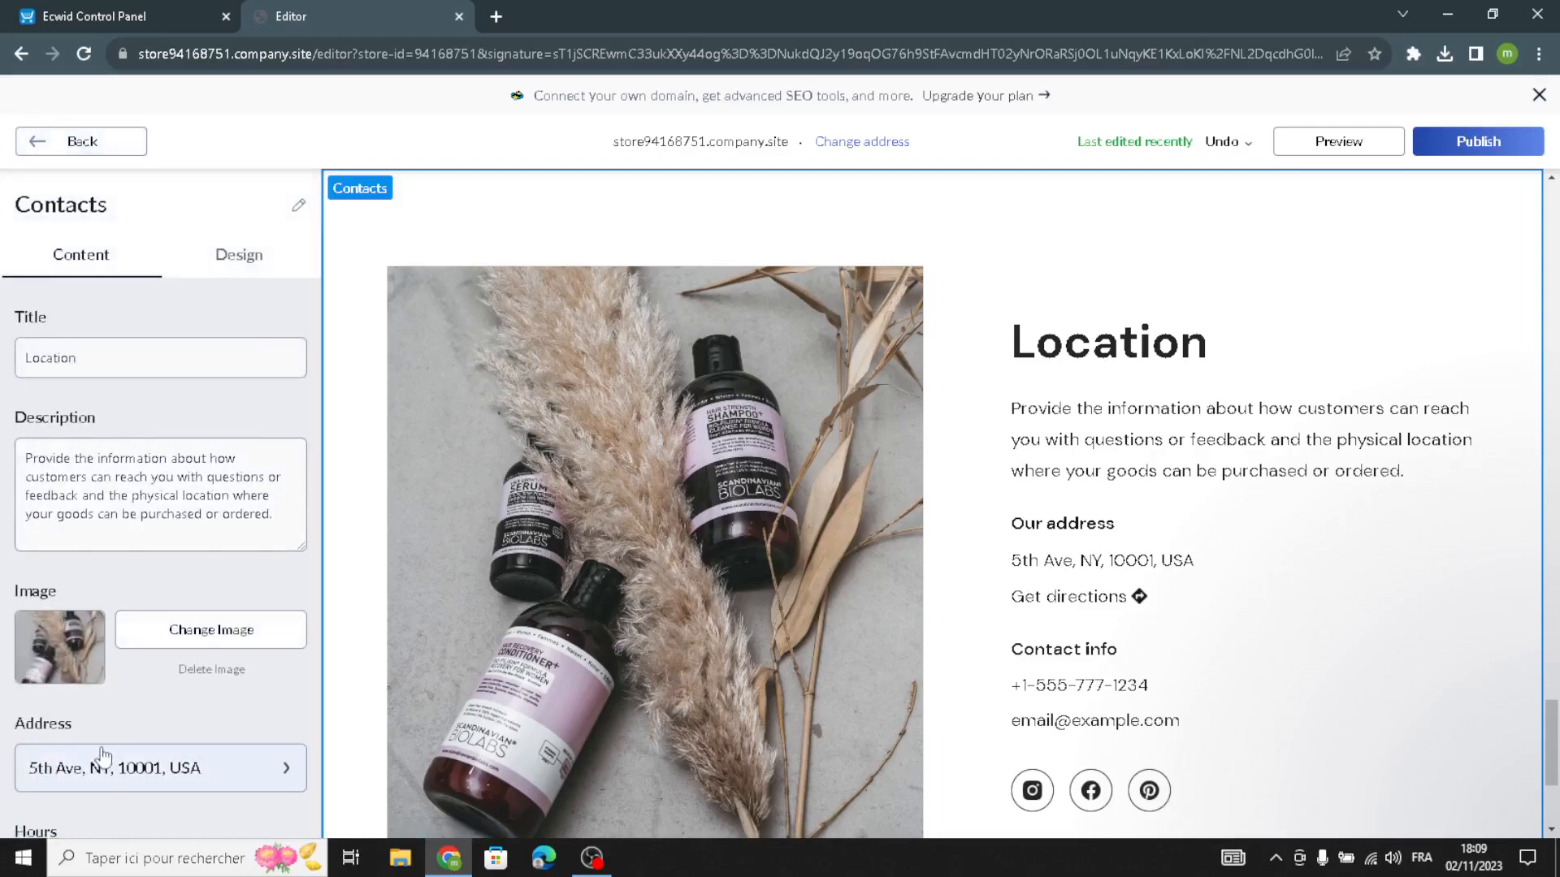
Add an hours entry with the subheading "Open hours" to the Contacts section
scroll(94, 731, "down", 3)
left_click(91, 699)
left_click(156, 309)
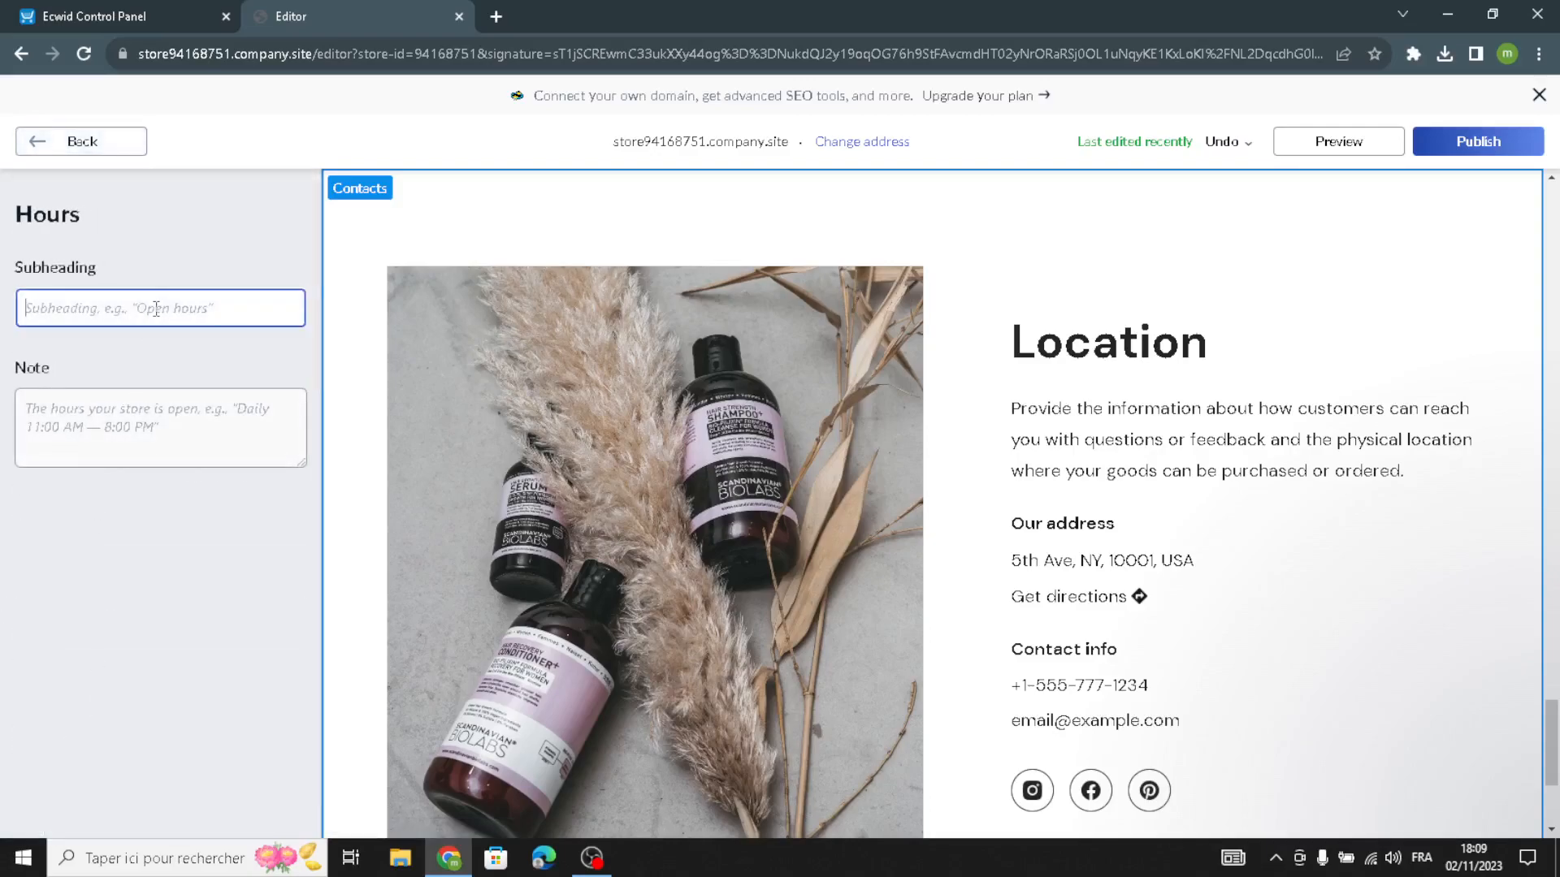
type("O")
key("BackSpace")
type("Open ")
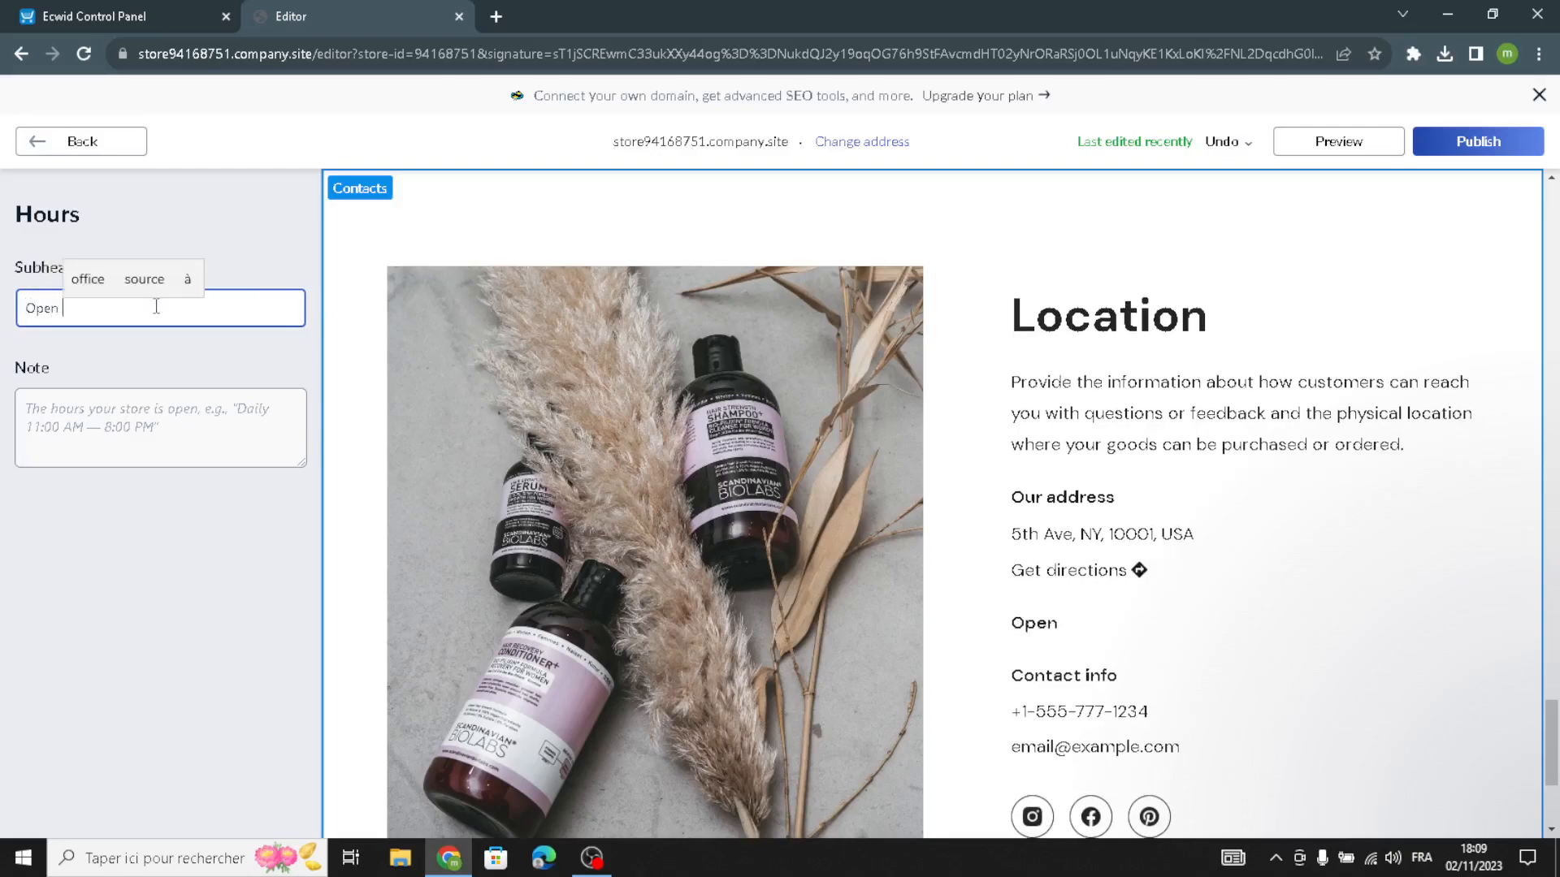
type("hours")
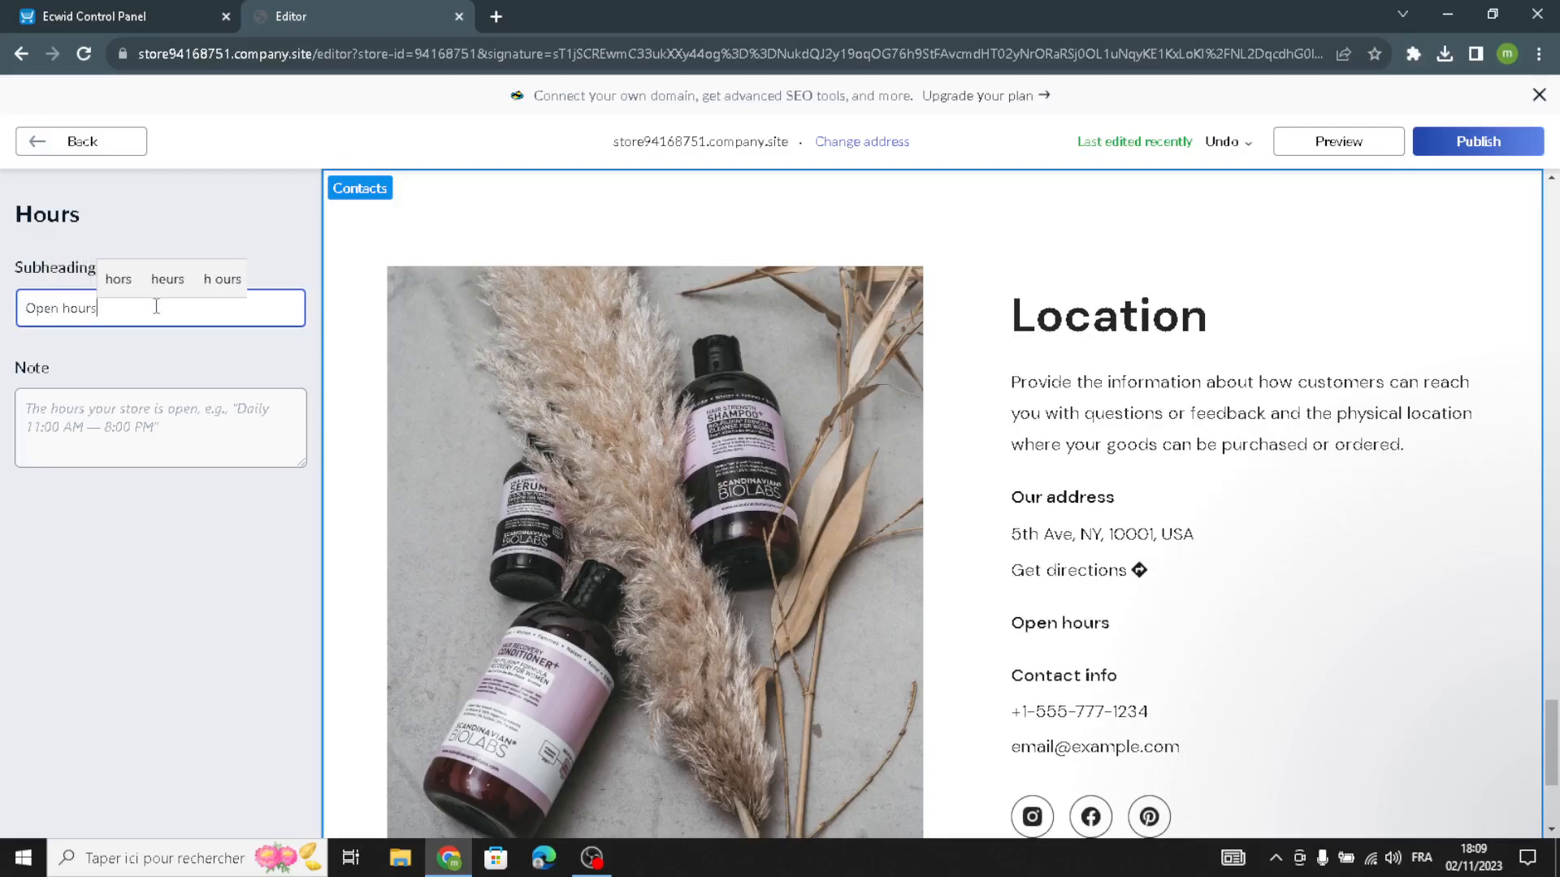
left_click(47, 140)
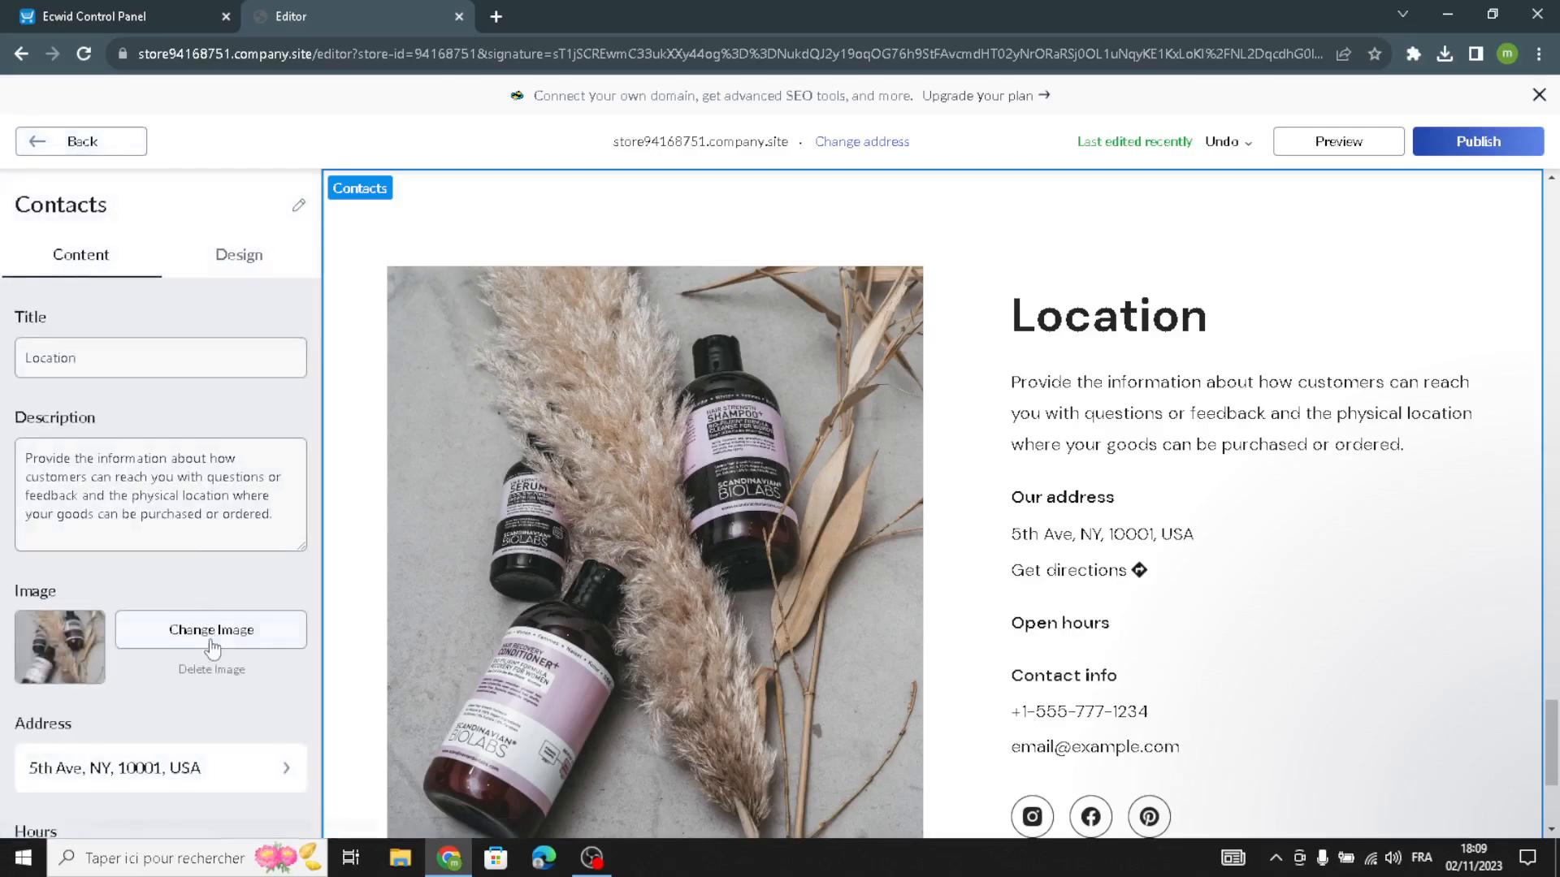
Set the Contacts section to the layout with the location card overlaid on the left side of a full-width map
scroll(213, 668, "down", 3)
scroll(203, 682, "down", 3)
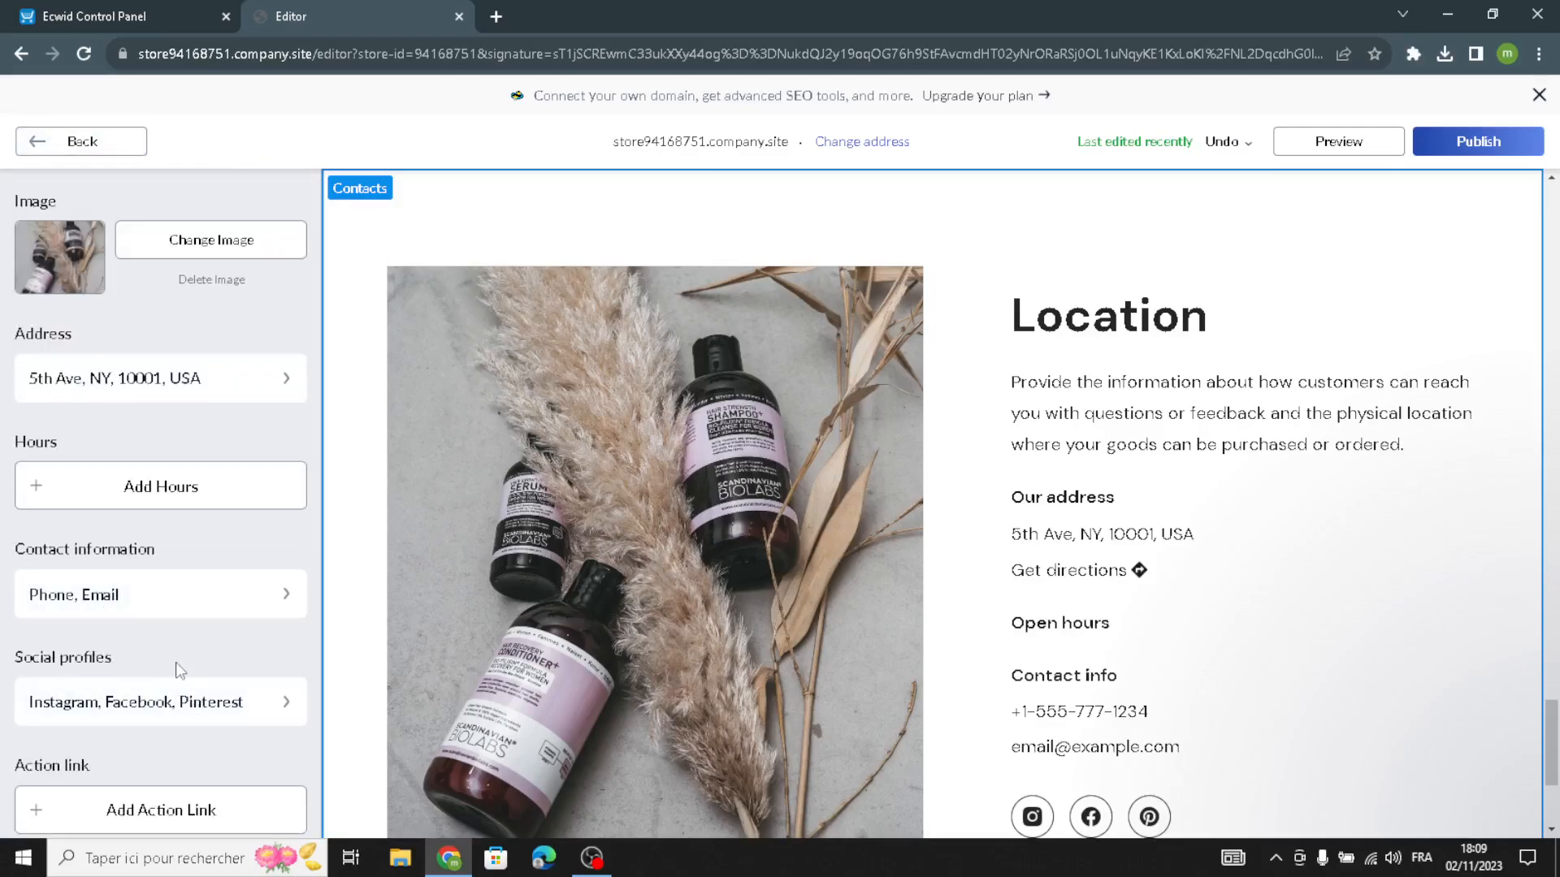
scroll(160, 731, "up", 6)
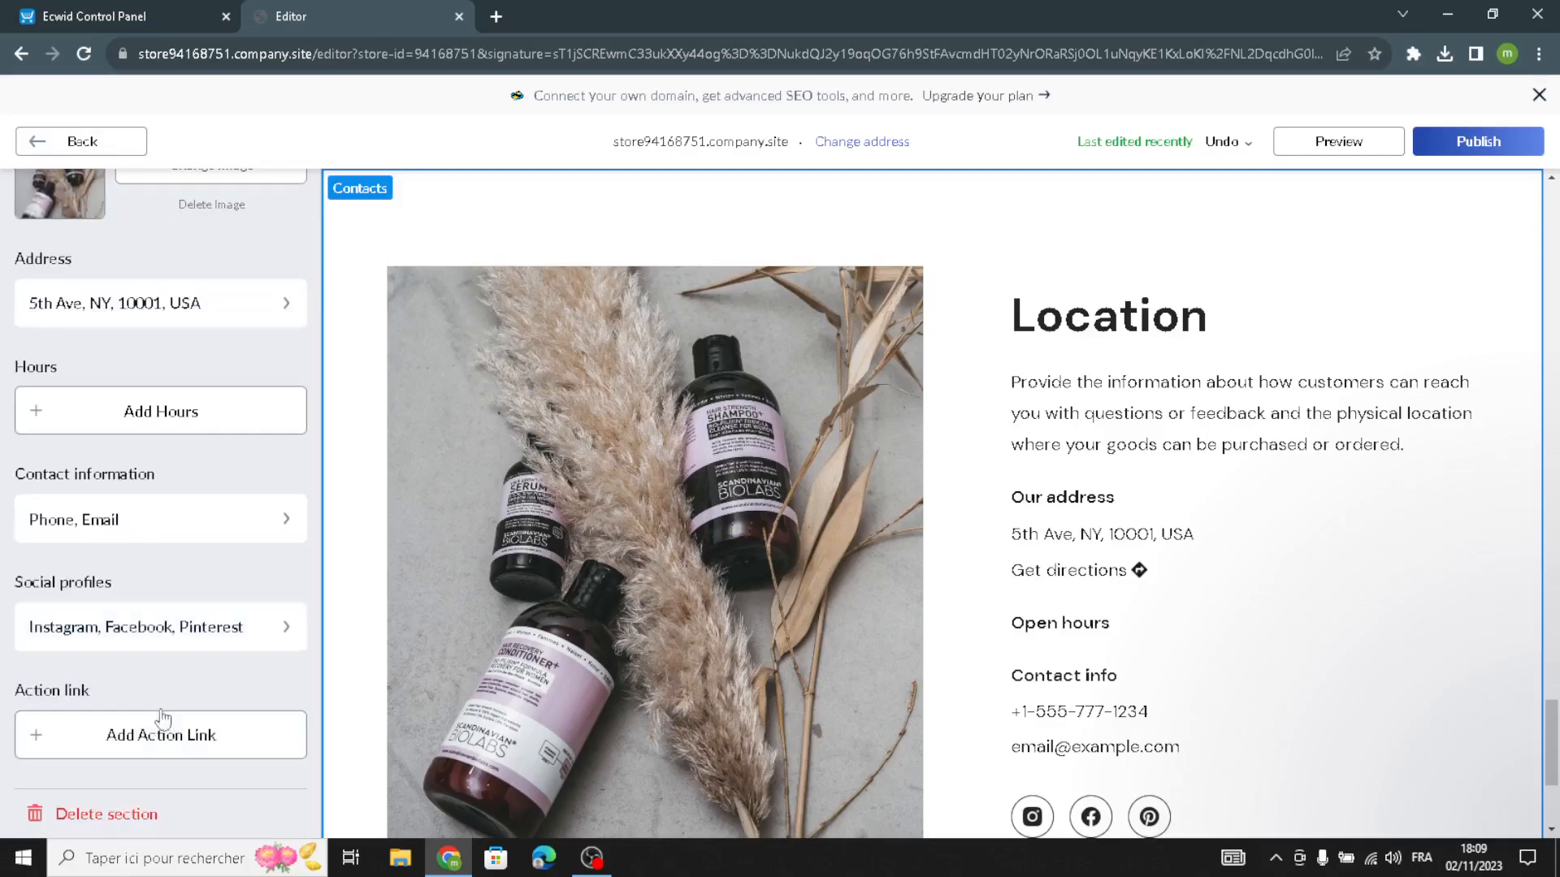
left_click(252, 264)
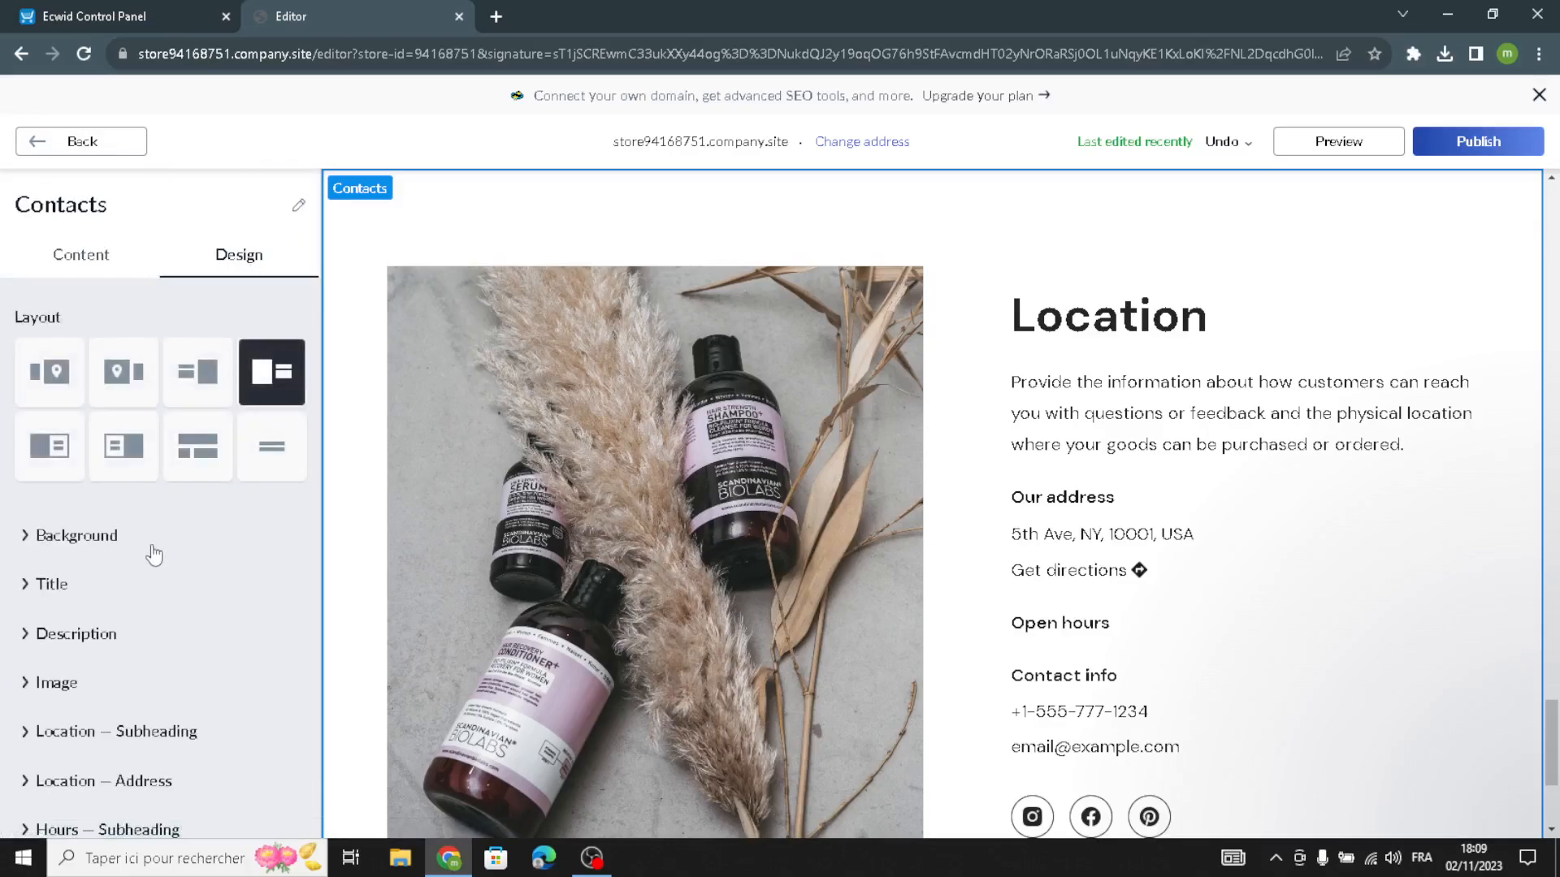
left_click(122, 454)
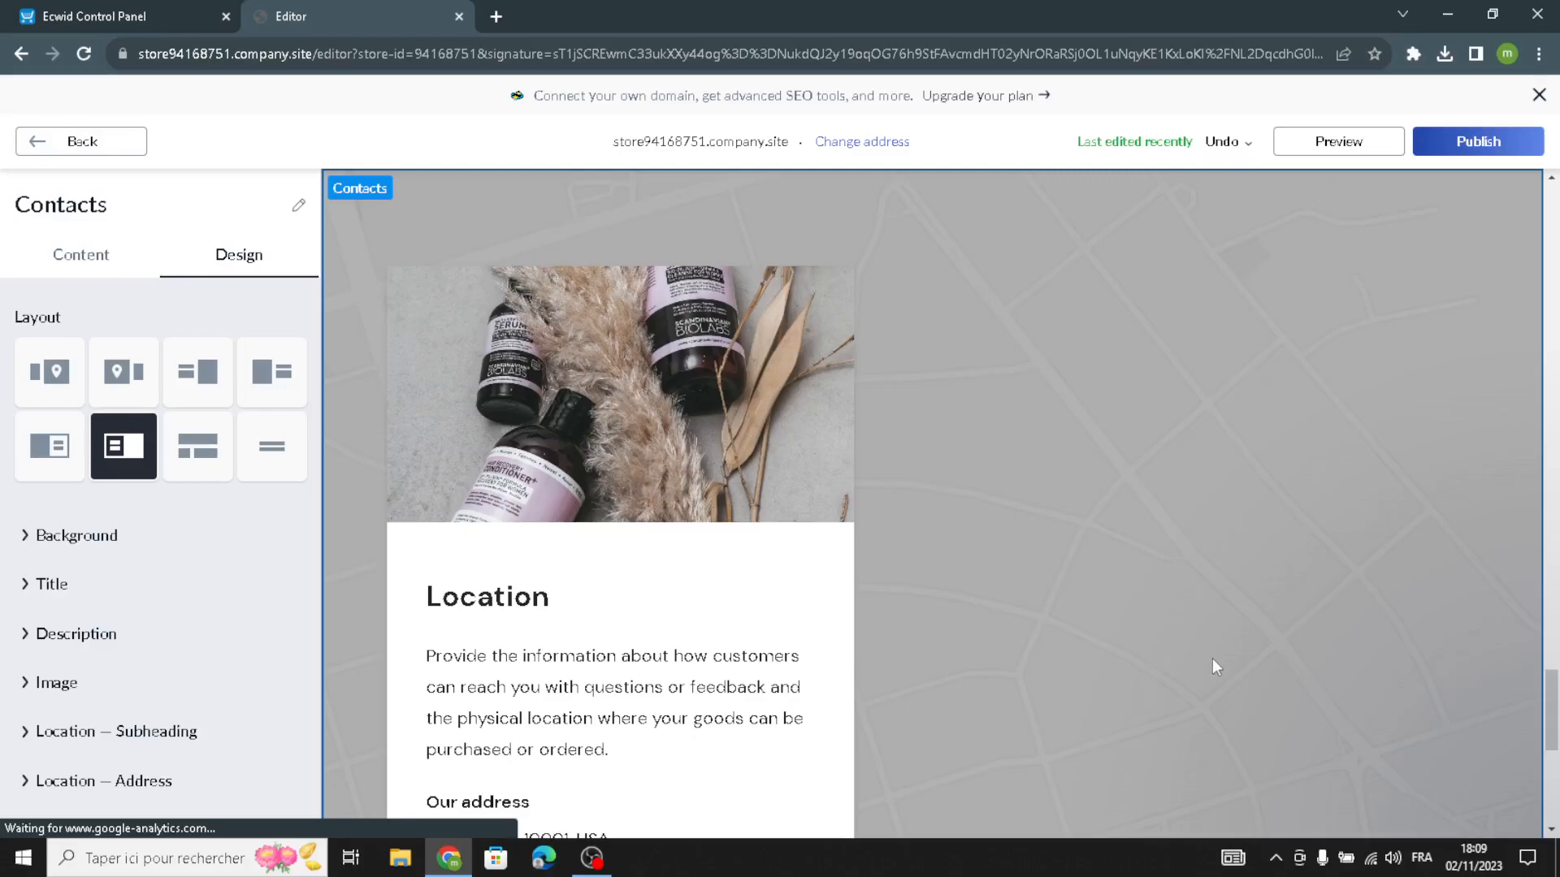
scroll(1041, 601, "down", 4)
scroll(1041, 601, "up", 5)
scroll(1042, 601, "down", 6)
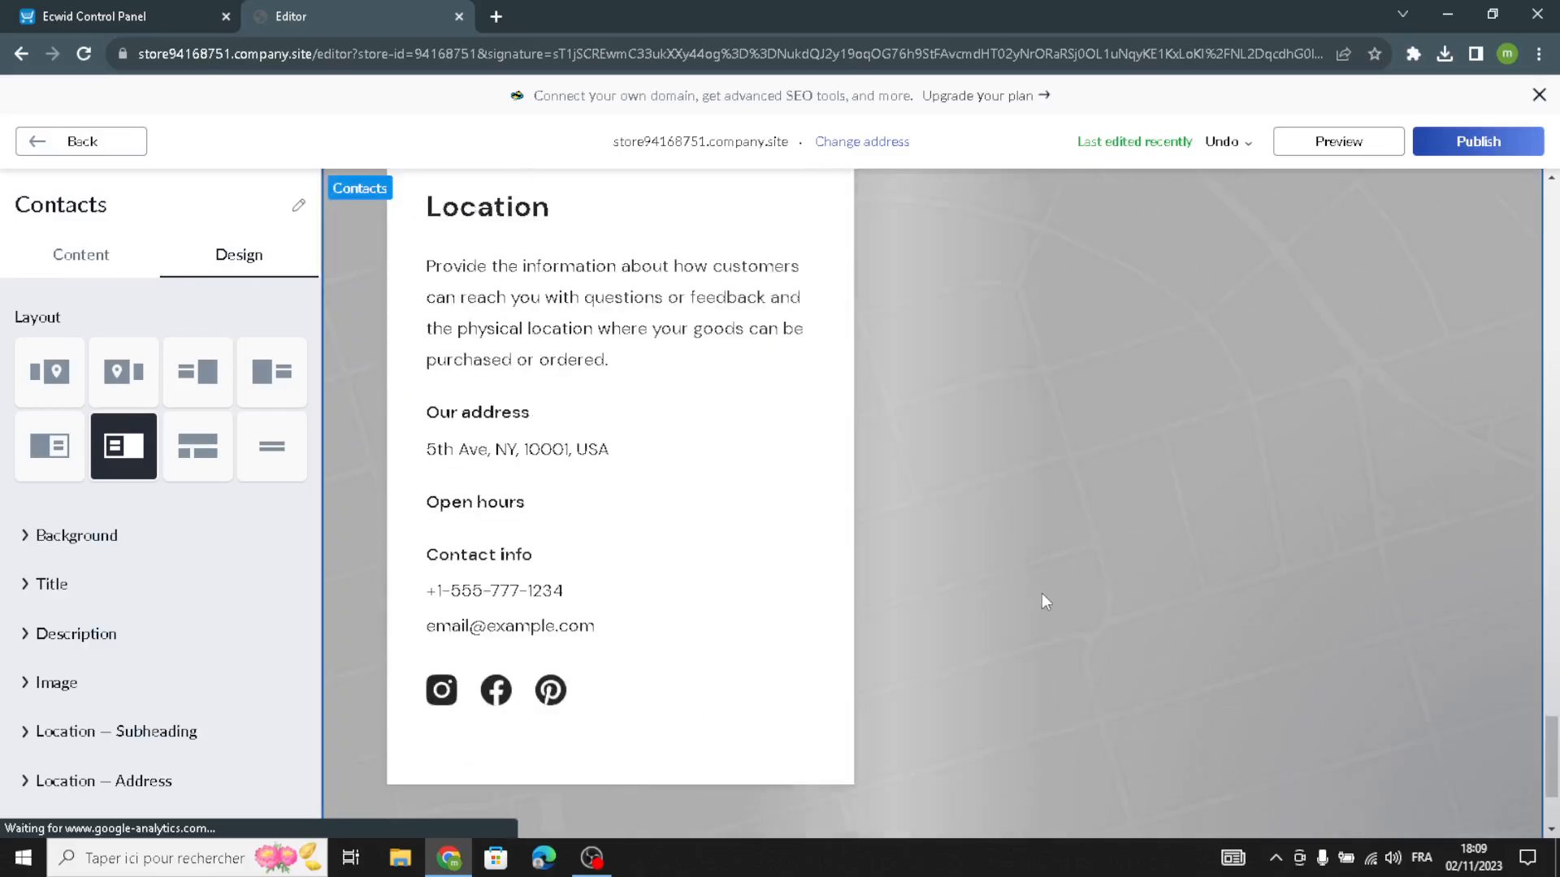
scroll(1042, 599, "up", 6)
scroll(1034, 617, "down", 4)
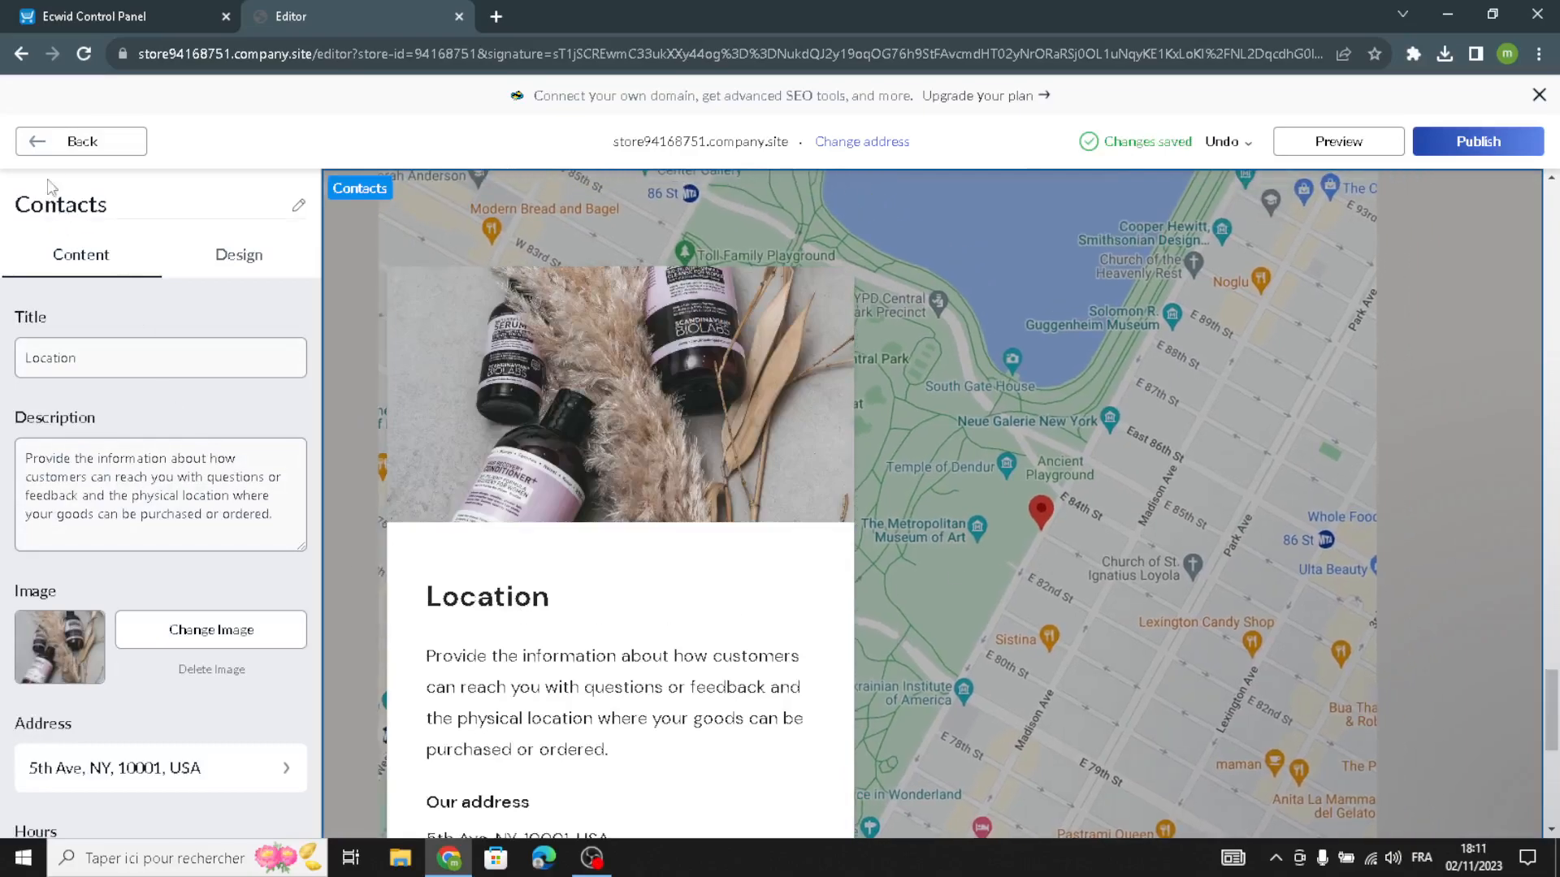
Open the Footer section and review its copyright text
left_click(49, 143)
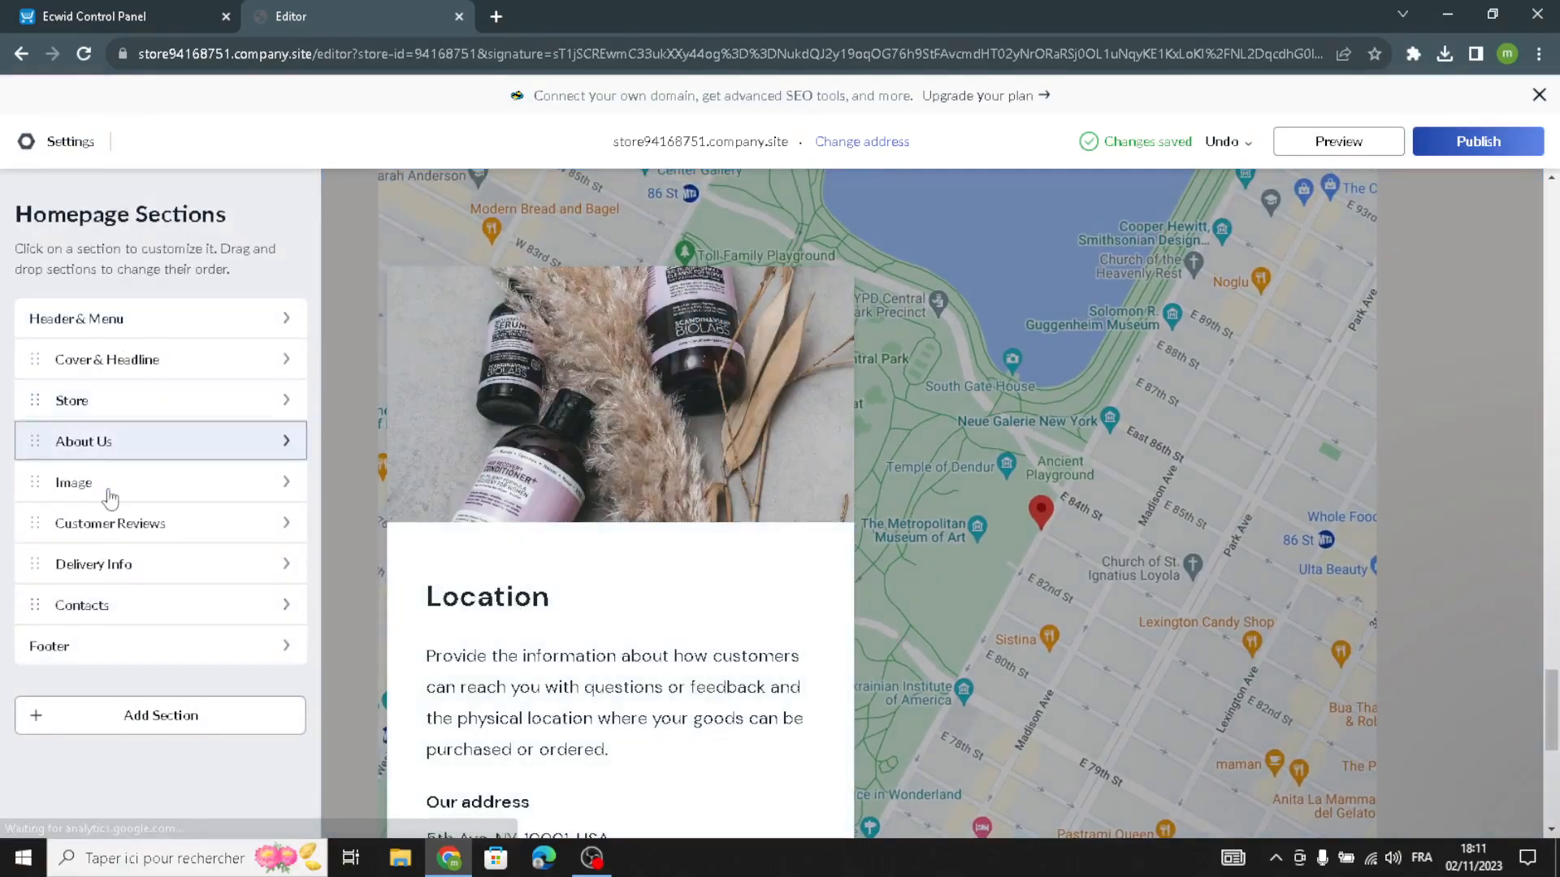
left_click(101, 647)
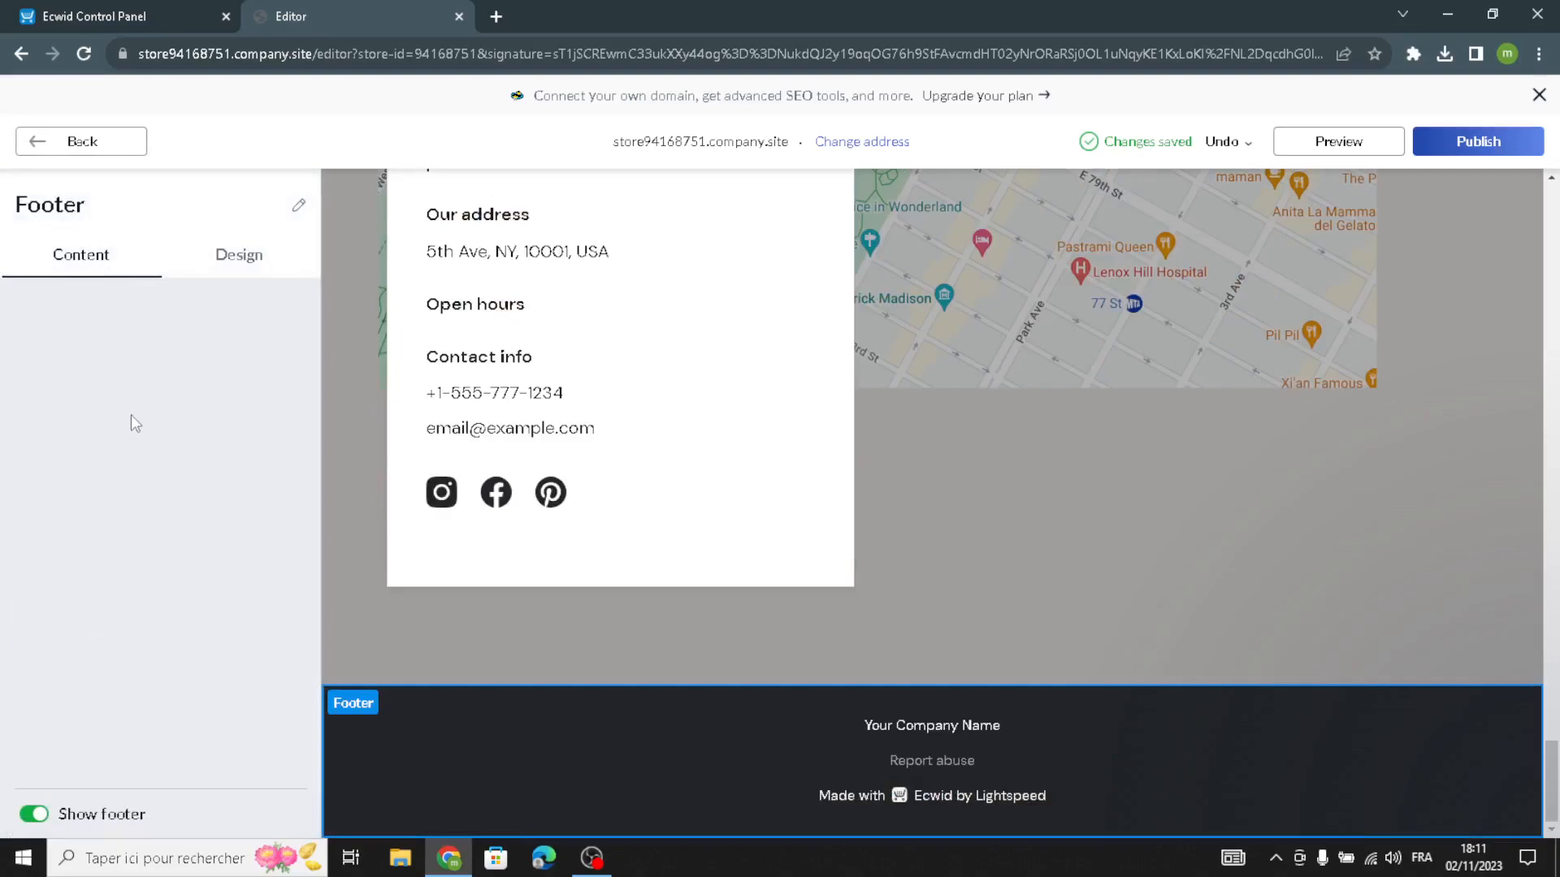
left_click_drag(154, 358, 17, 351)
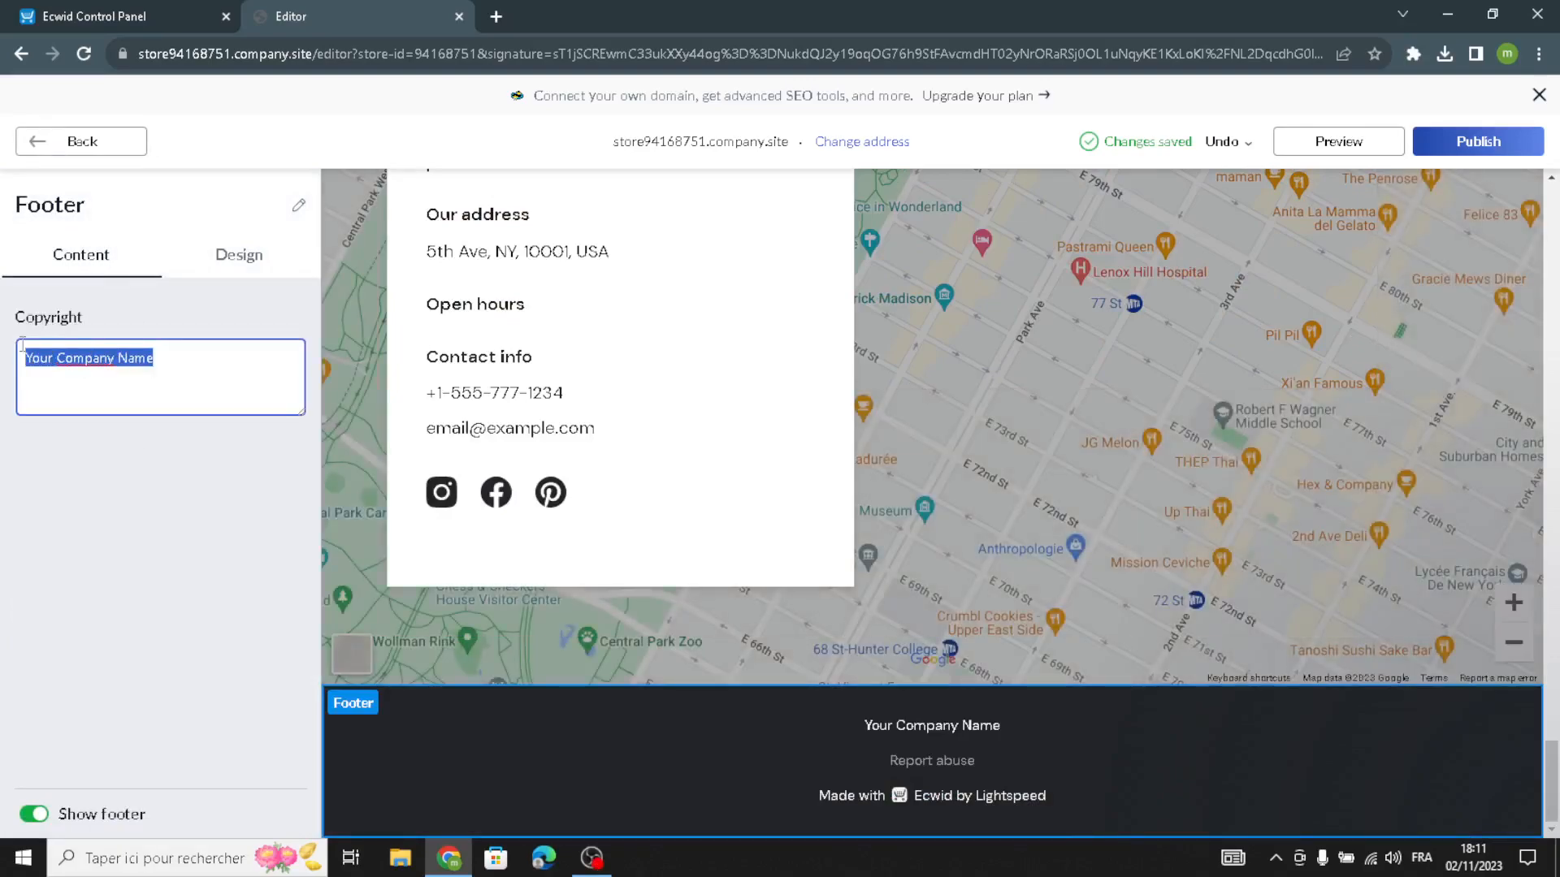
left_click(98, 520)
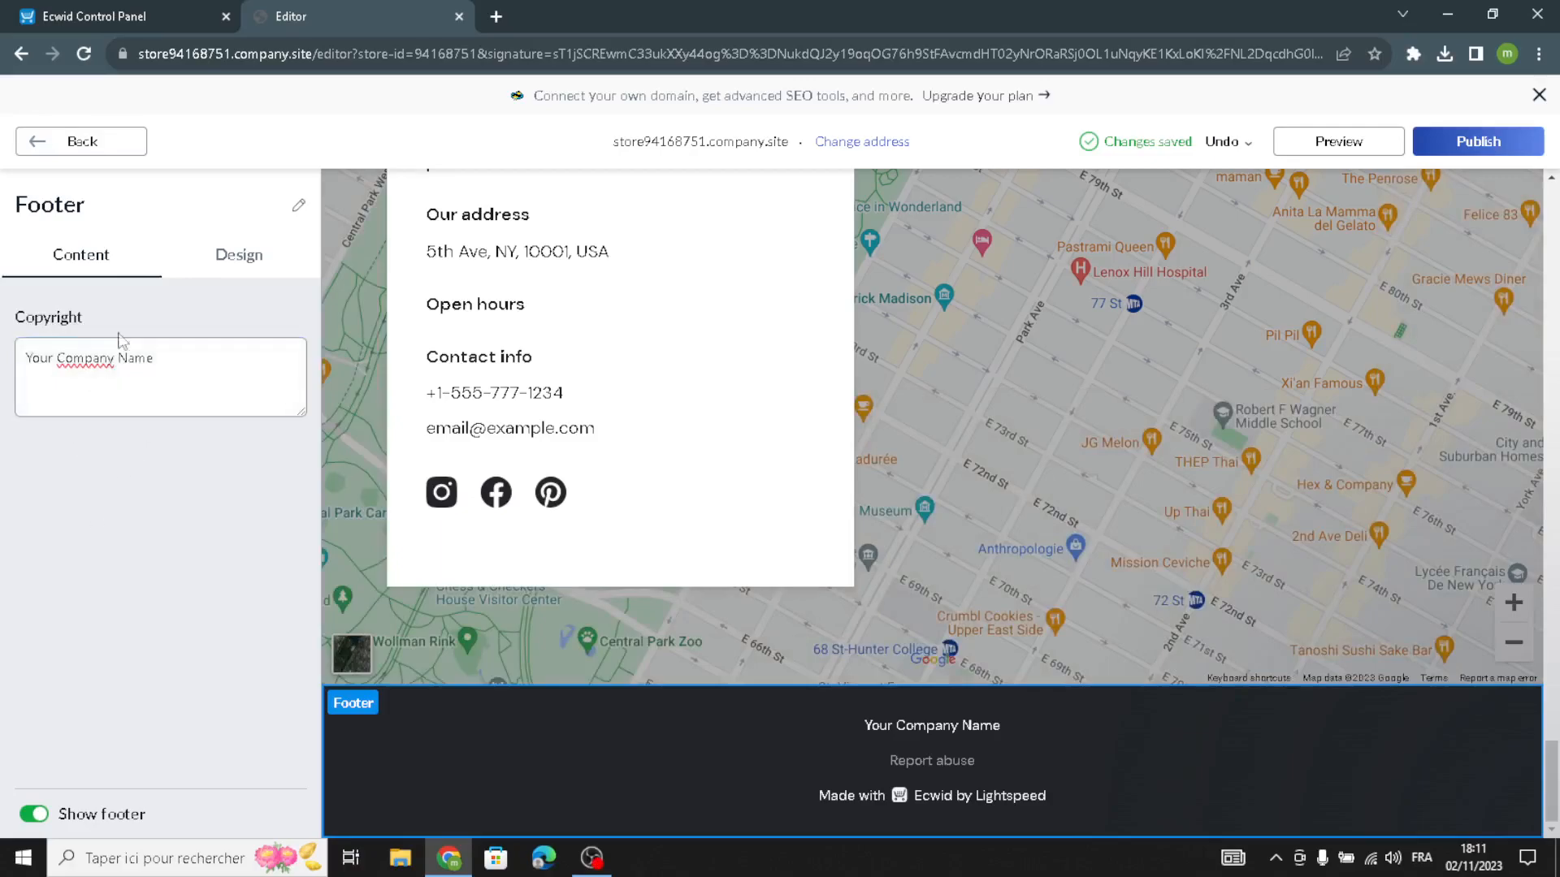
Browse the section templates that can be added to the homepage, including Customer Reviews, and return to the section list
left_click(61, 146)
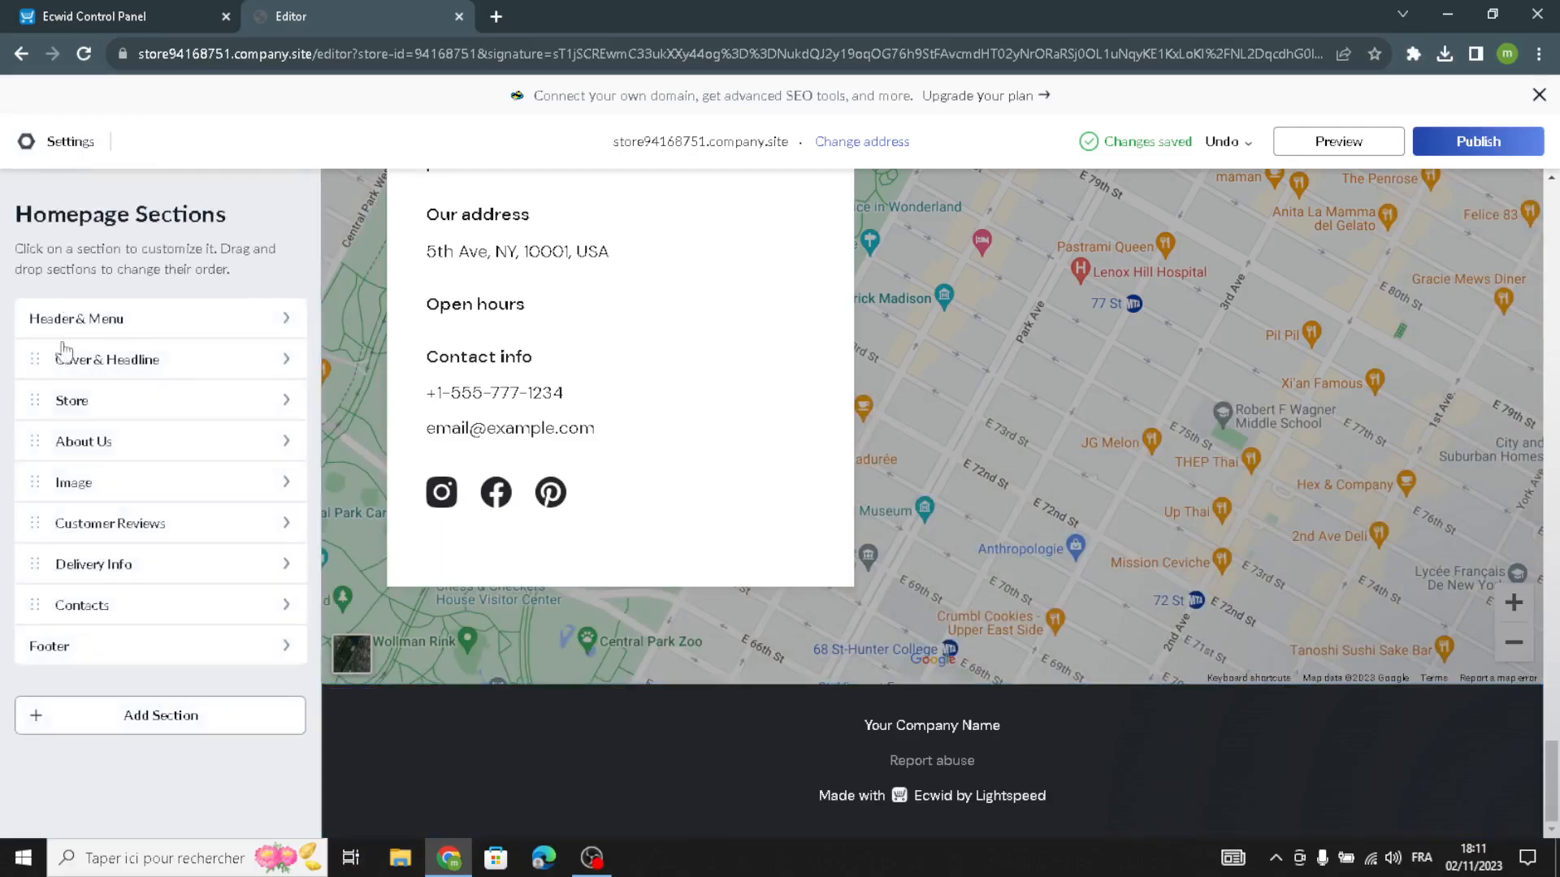
left_click(104, 723)
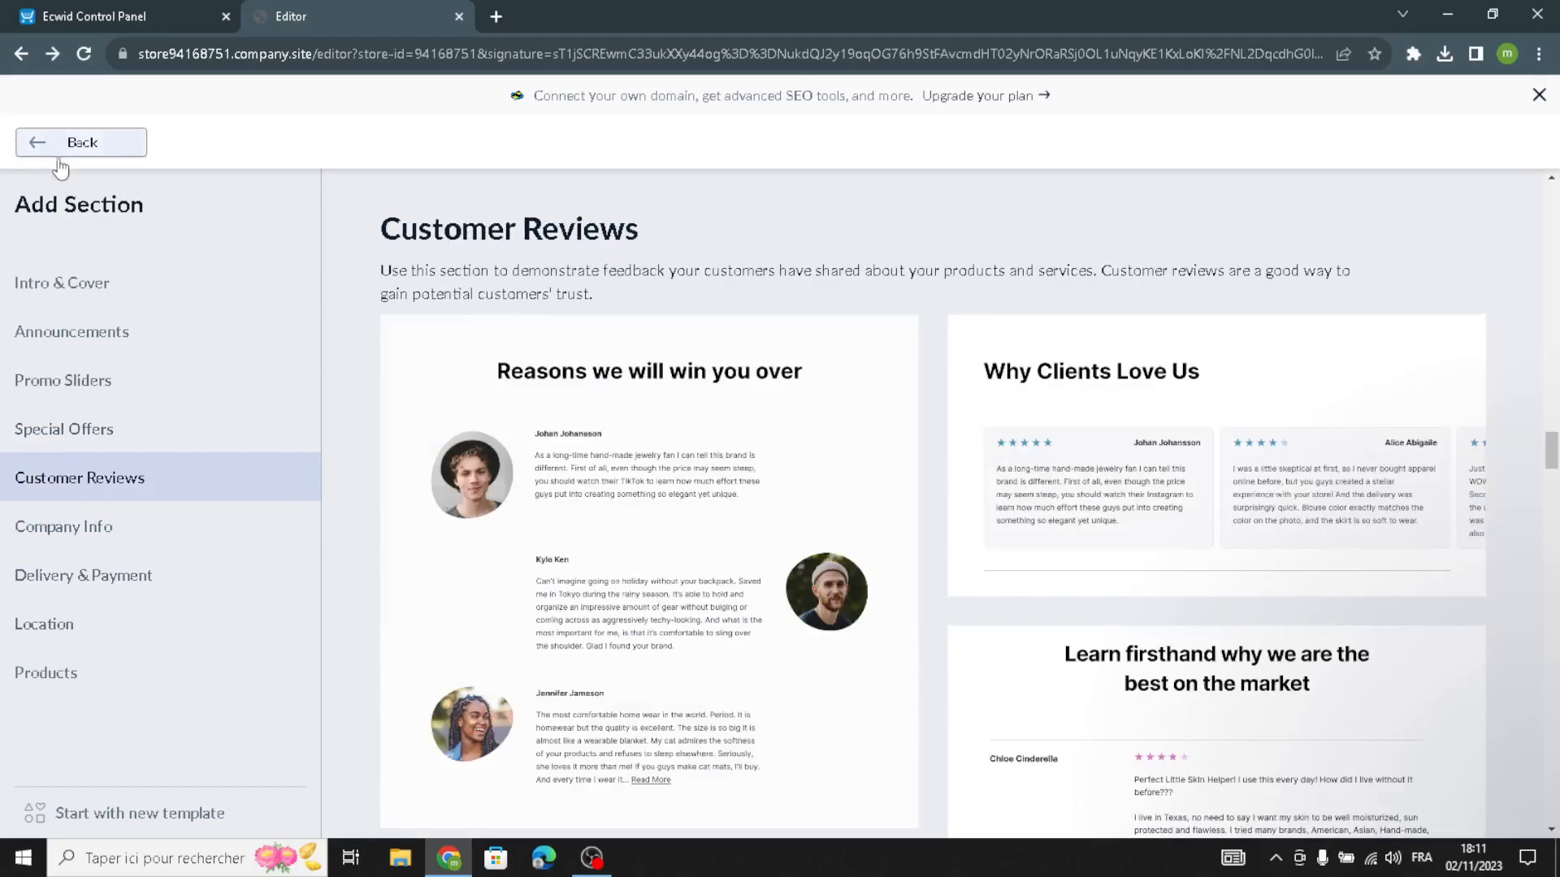
left_click(55, 148)
Publish the site and look through the homepage from the cover down to the contacts
scroll(1090, 536, "up", 10)
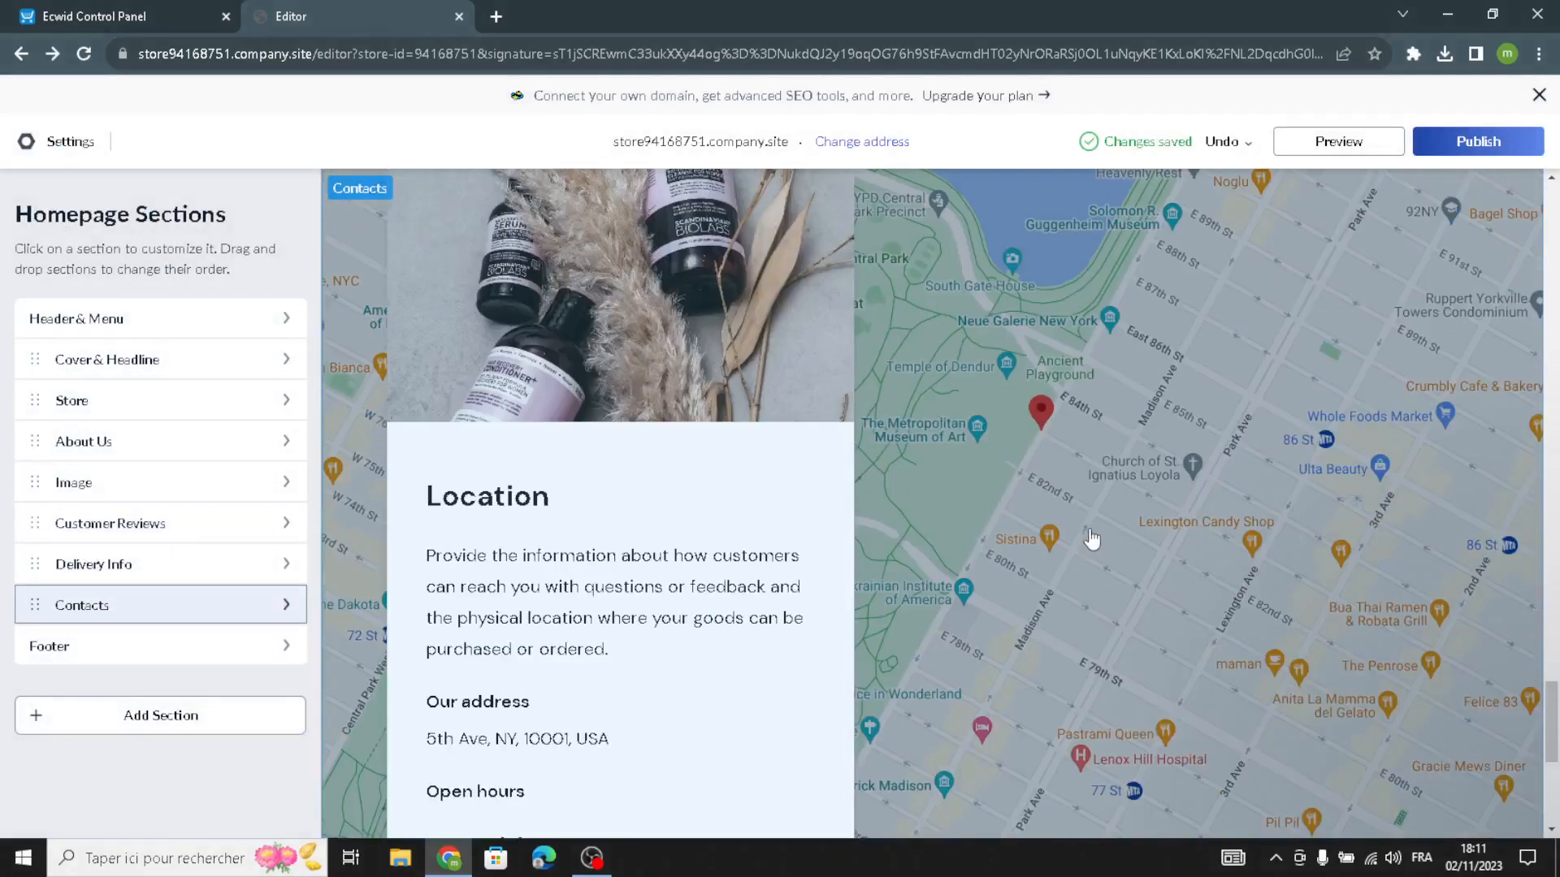
scroll(1090, 536, "up", 5)
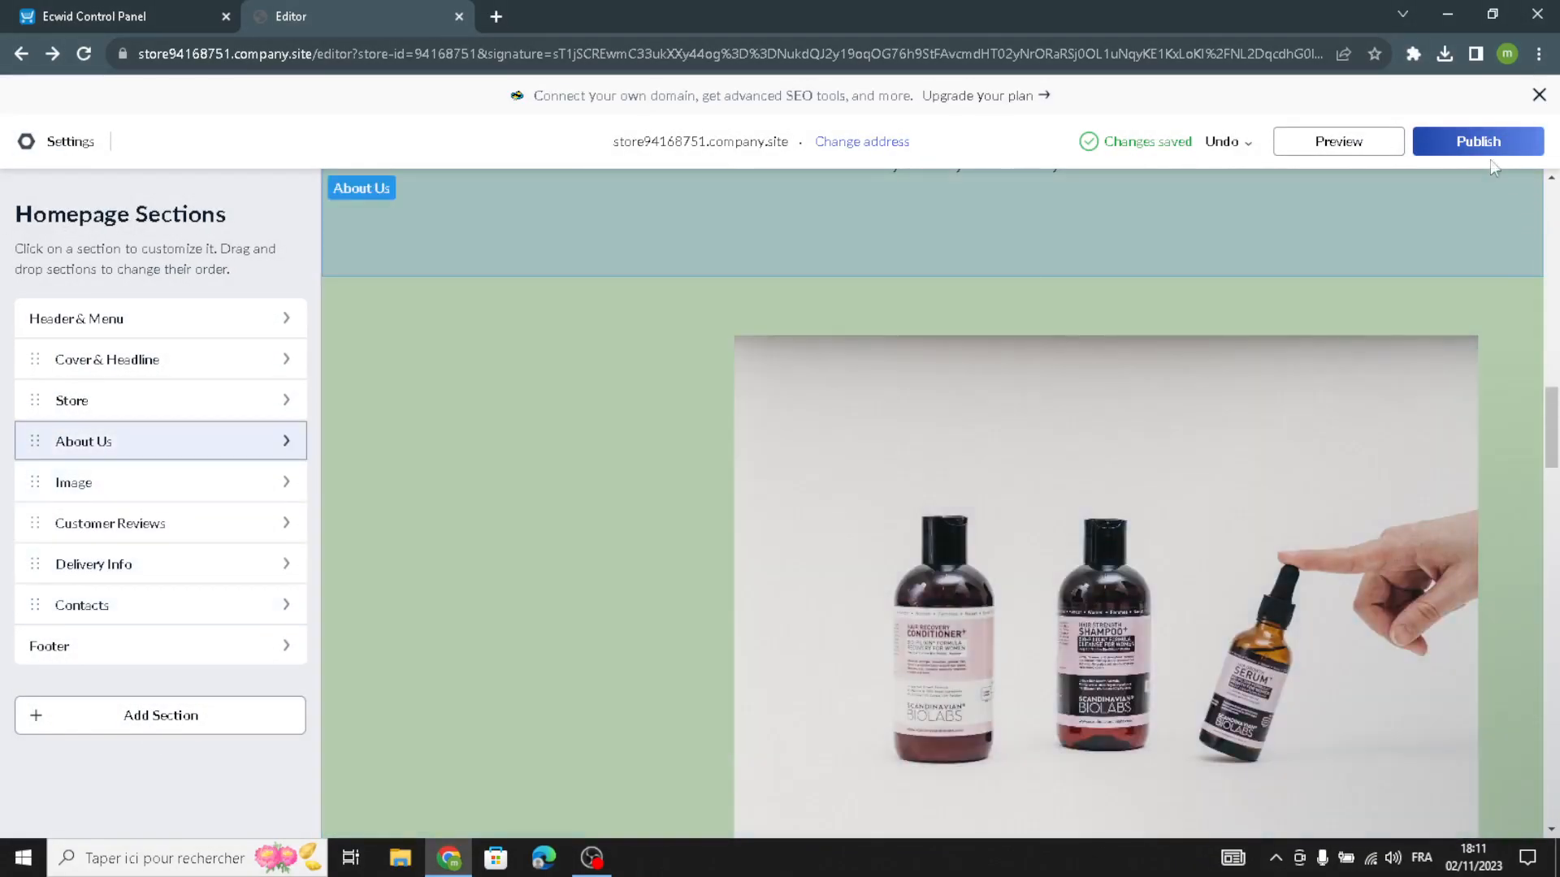
scroll(928, 520, "up", 10)
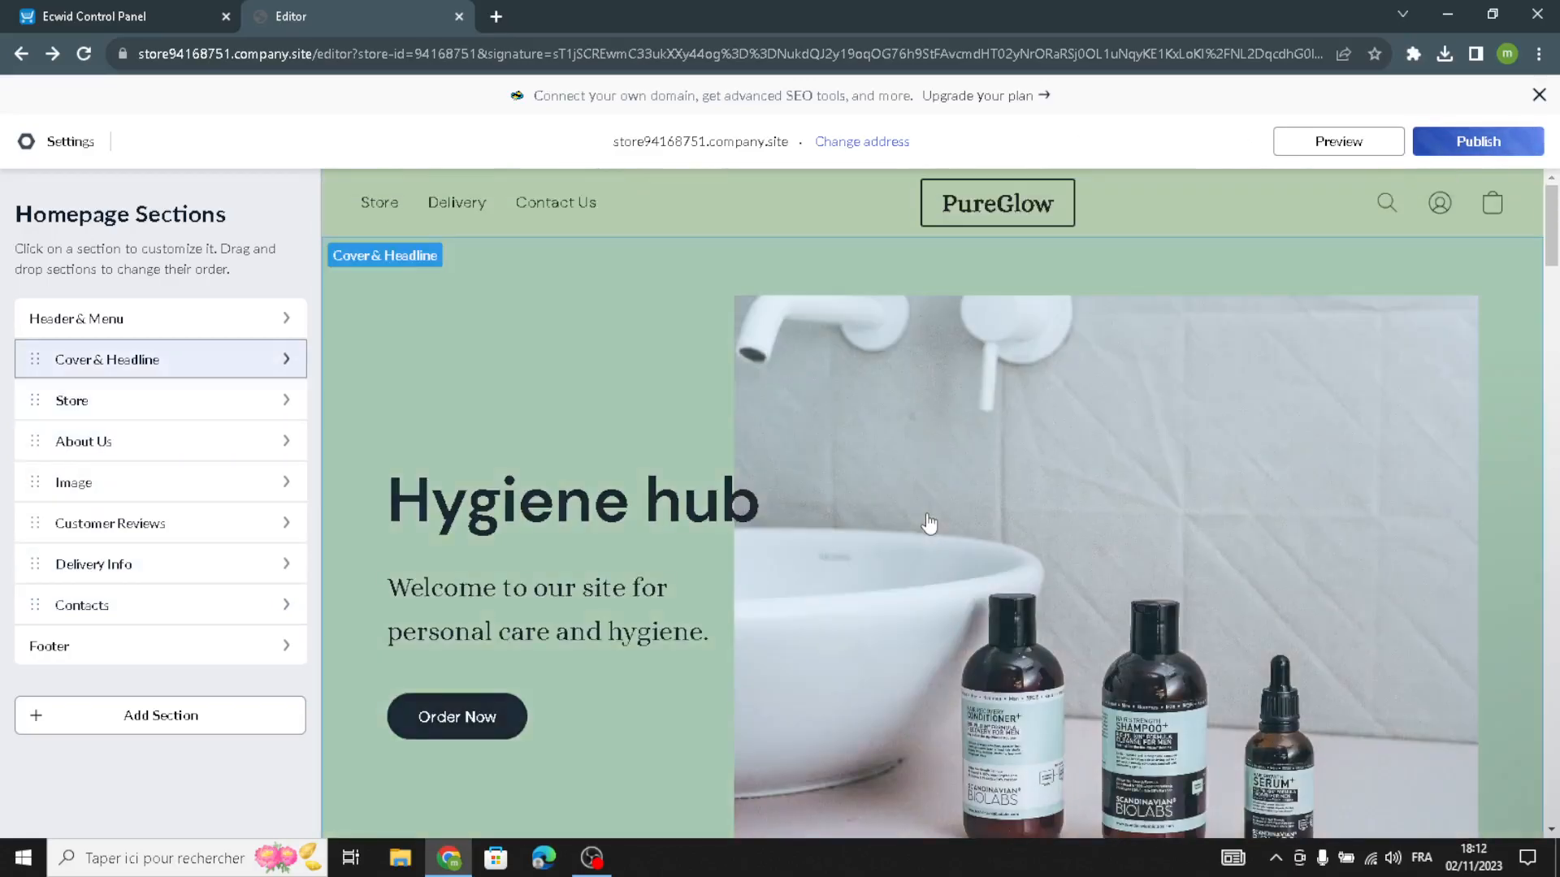
scroll(928, 523, "down", 15)
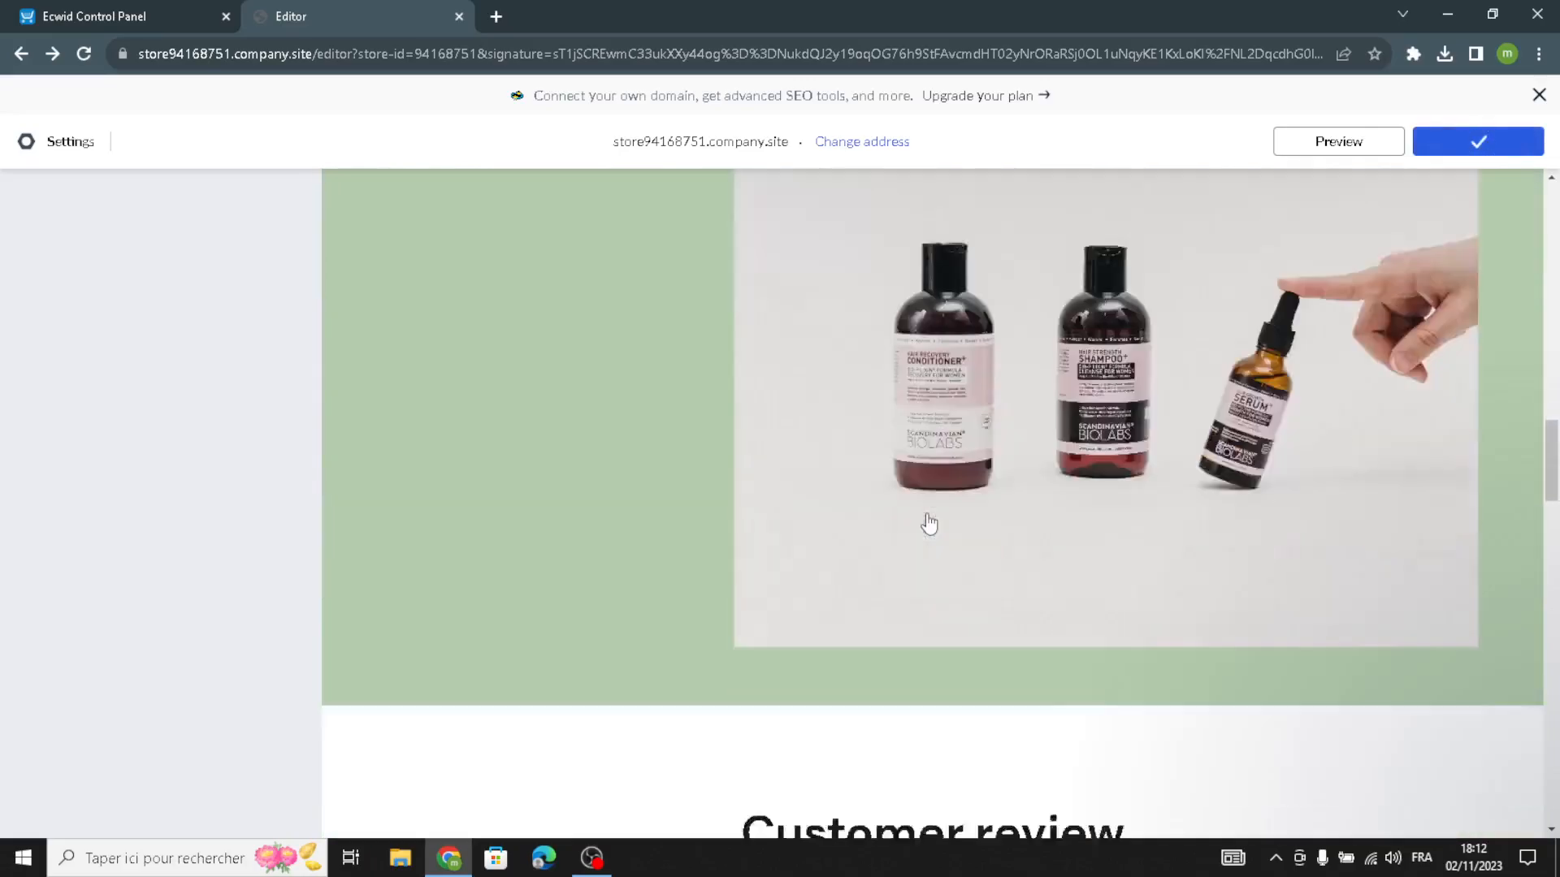
scroll(928, 524, "down", 15)
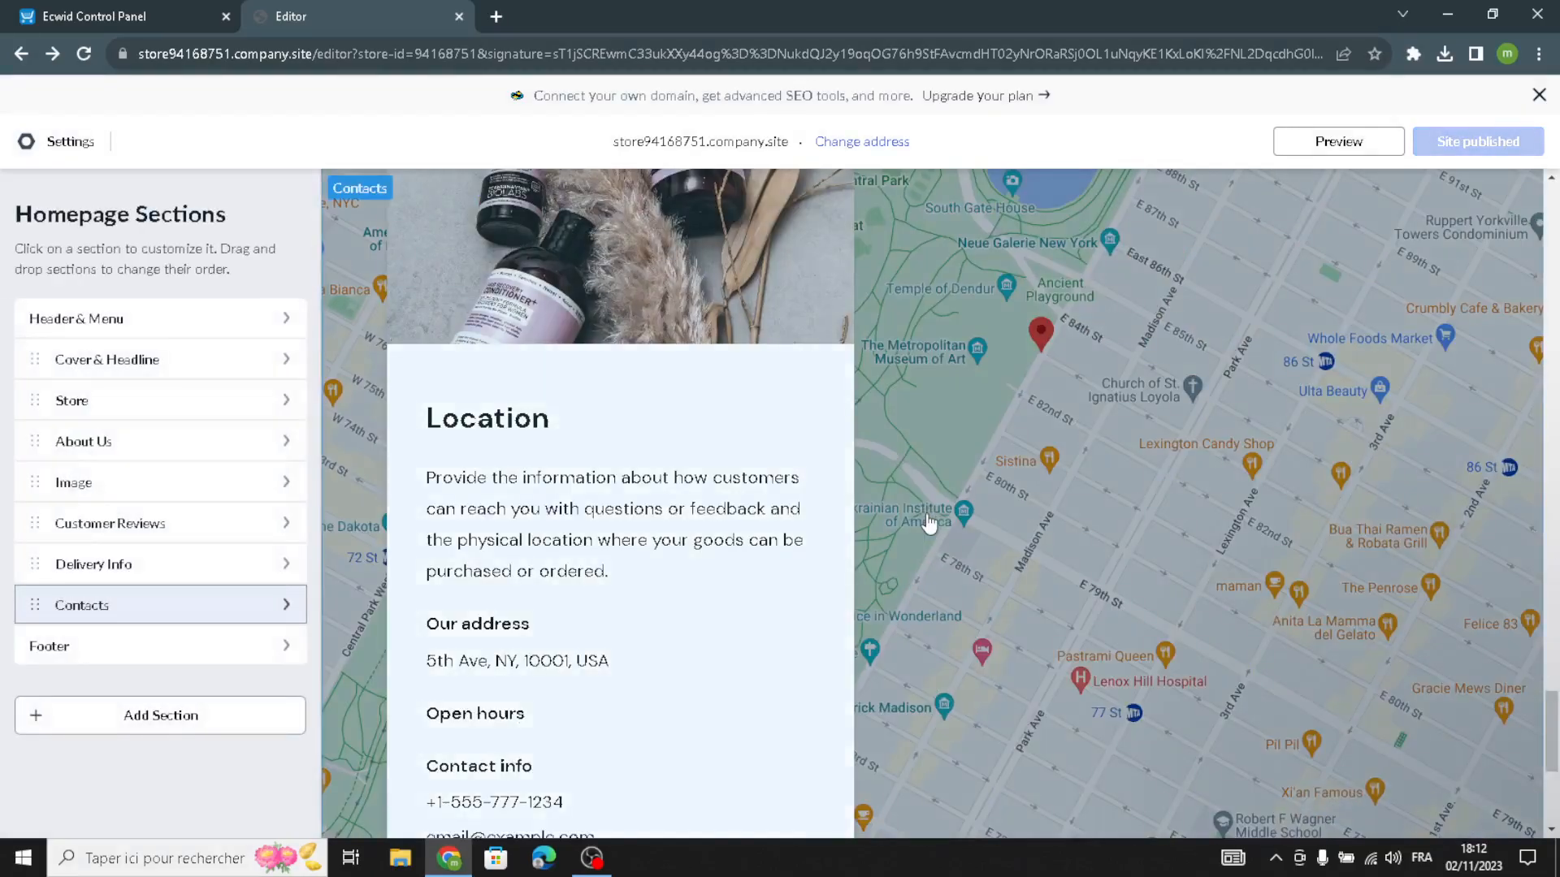
scroll(928, 522, "down", 1)
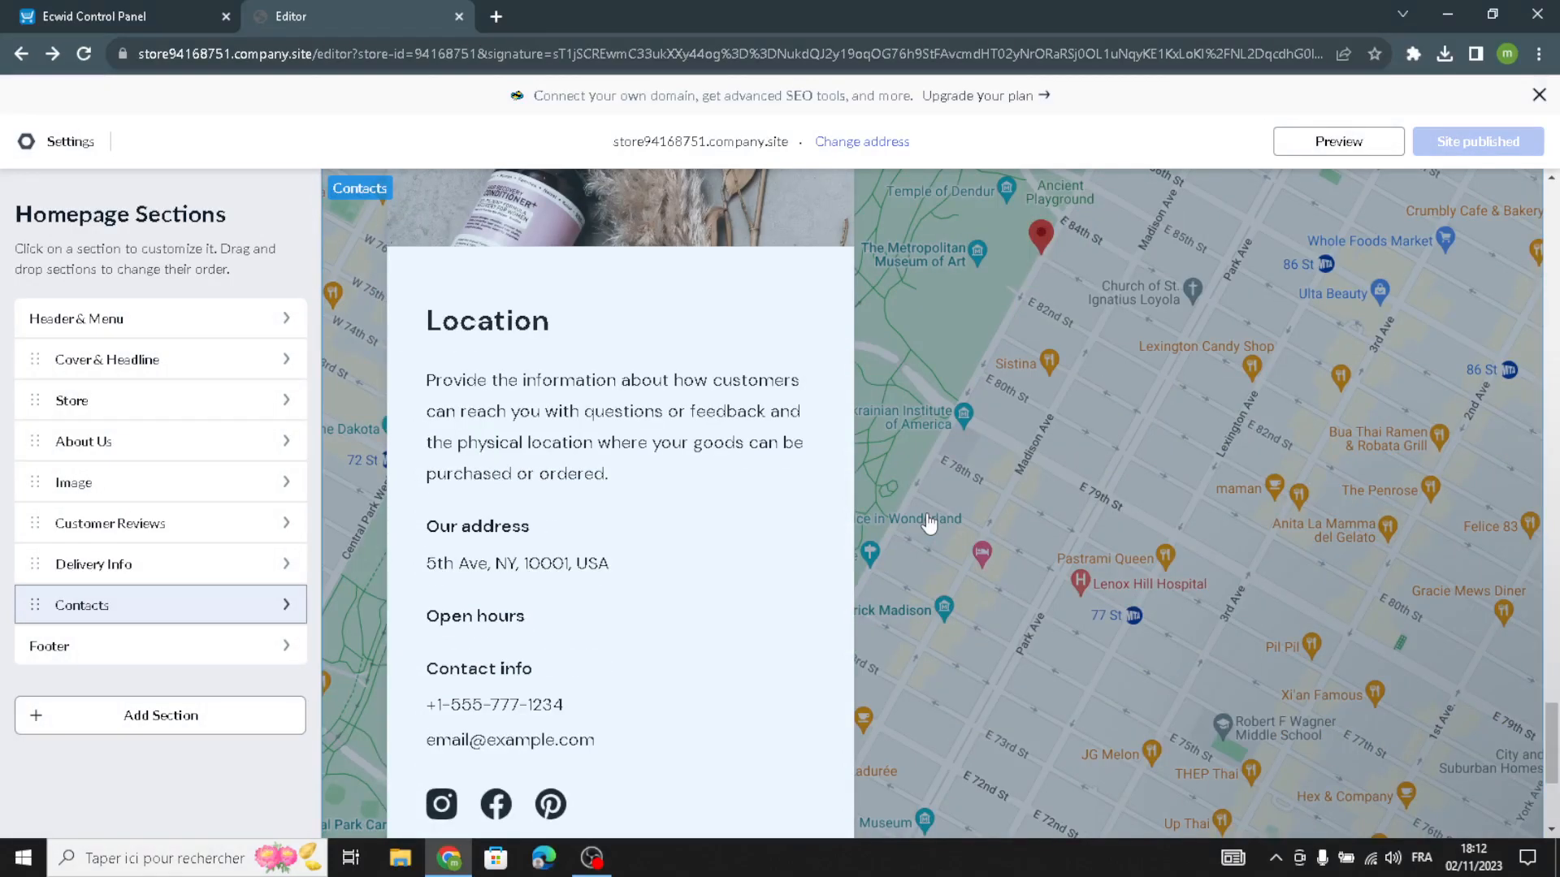